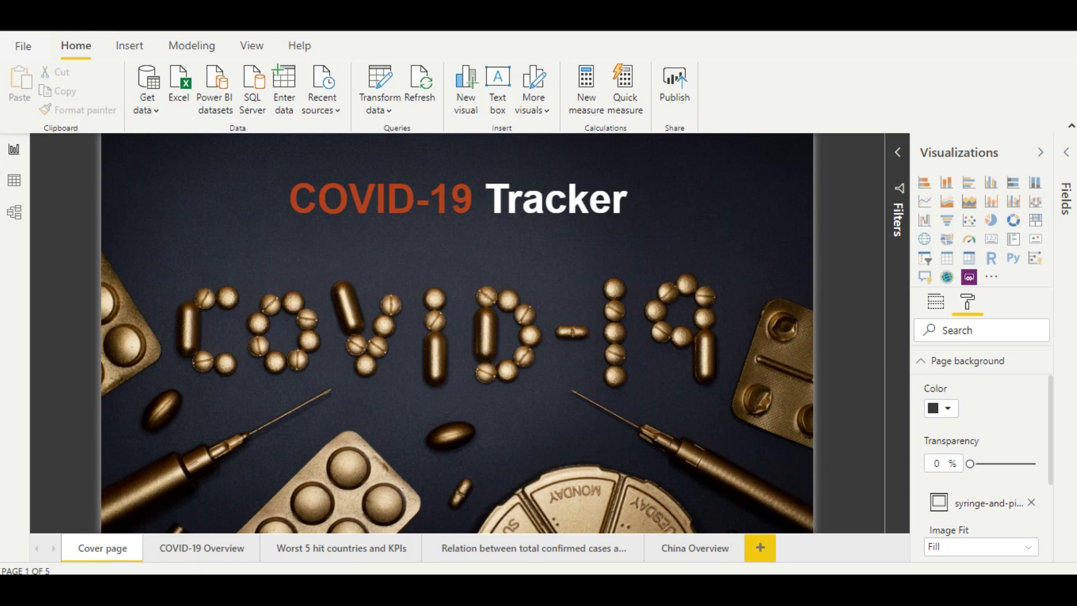
Switch to the browser and copy the download link of "covid-19 cases by country.csv" from the HDX dataset page.
left_click(1041, 152)
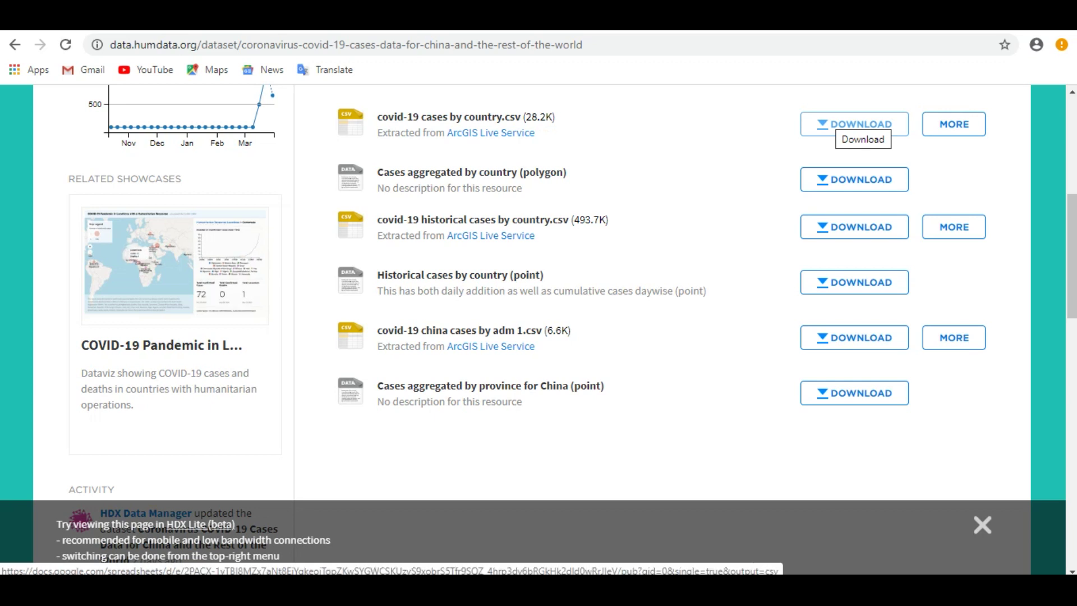
right_click(832, 119)
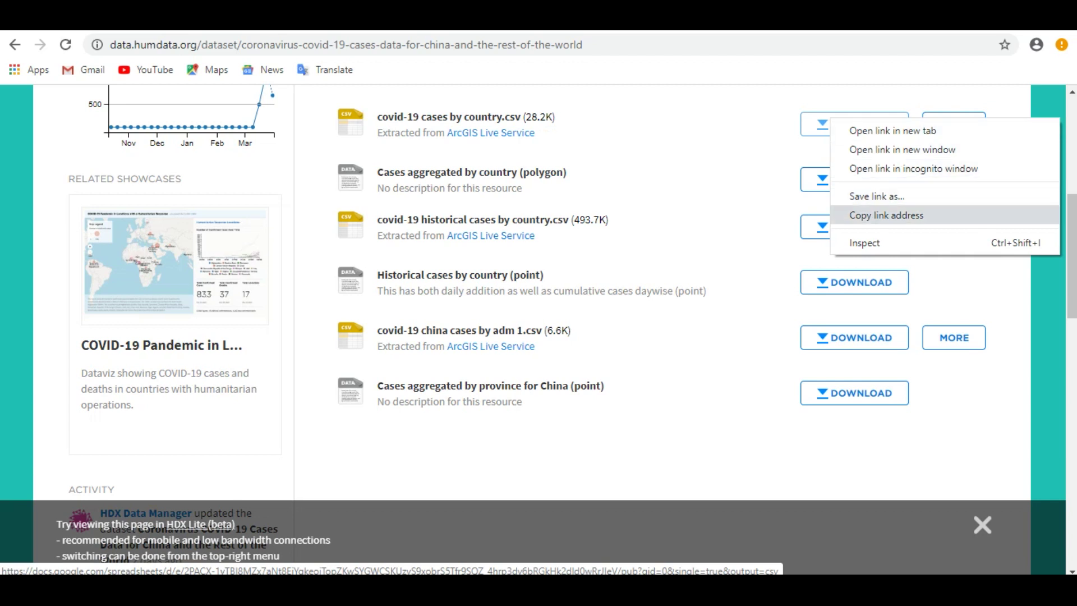
left_click(886, 215)
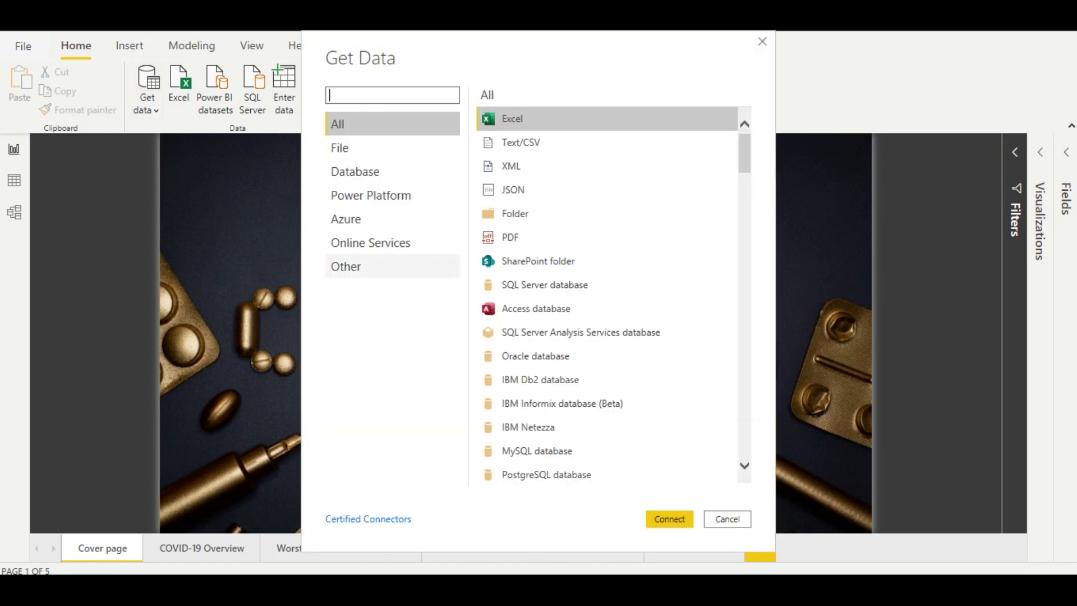
Back in Power BI Desktop, try to set up a Web data source using the copied CSV link.
left_click(345, 266)
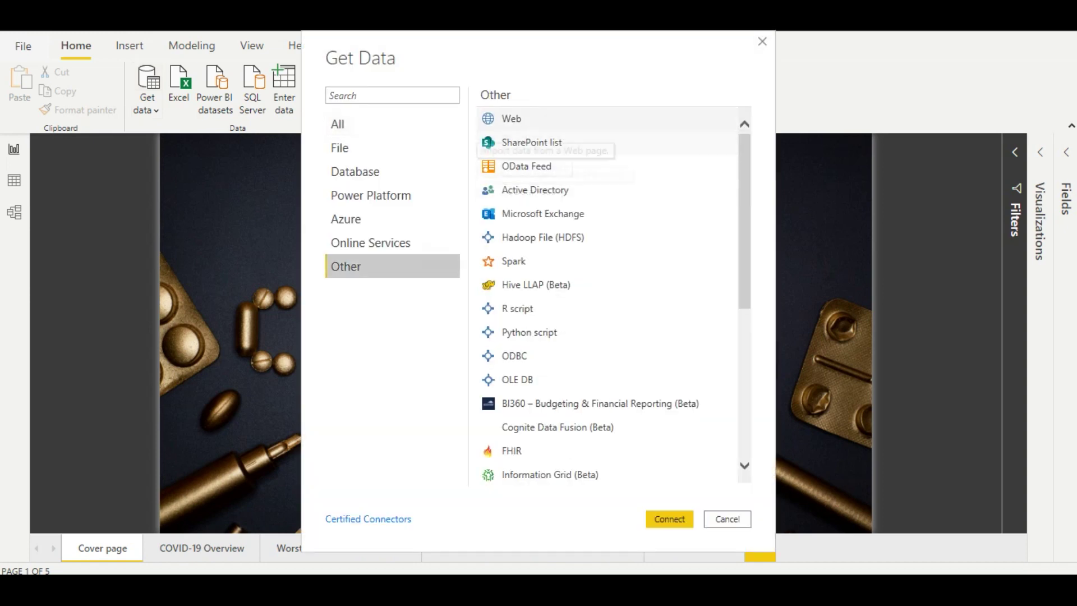
left_click(512, 119)
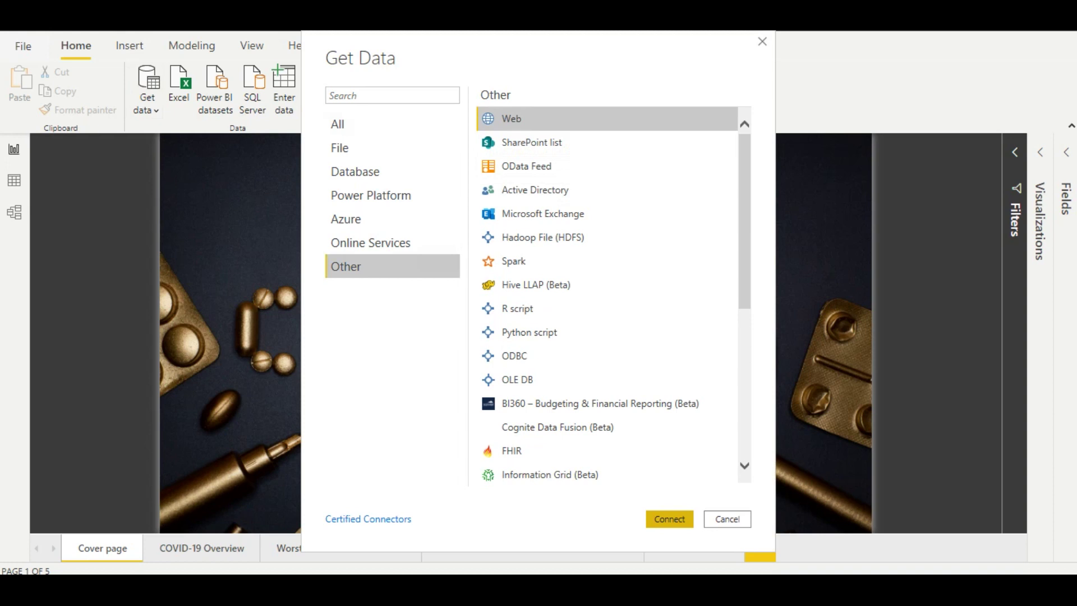
key("Escape")
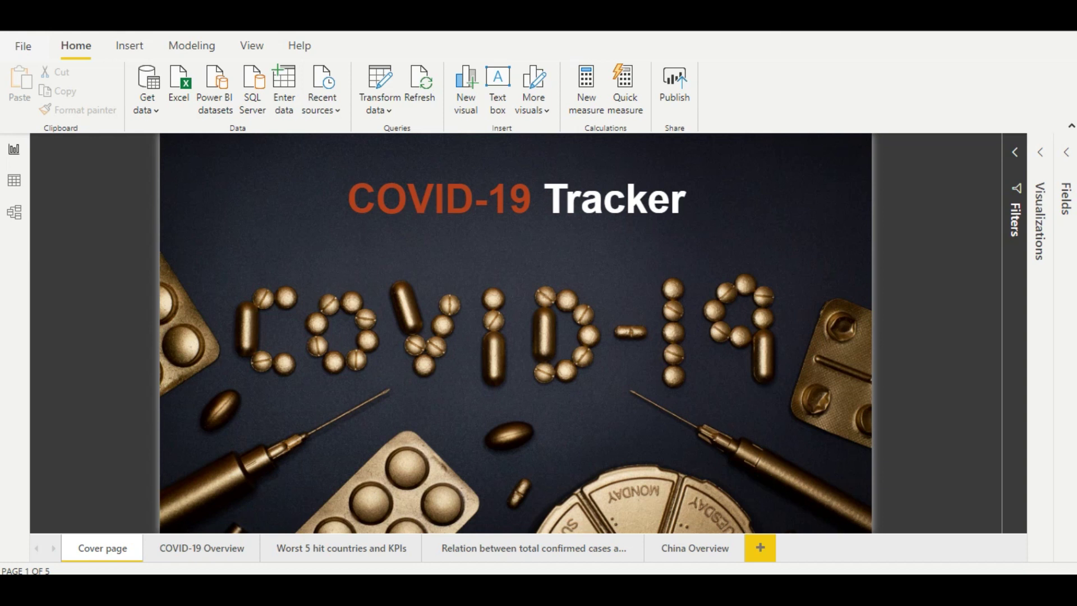
key("ctrl+v")
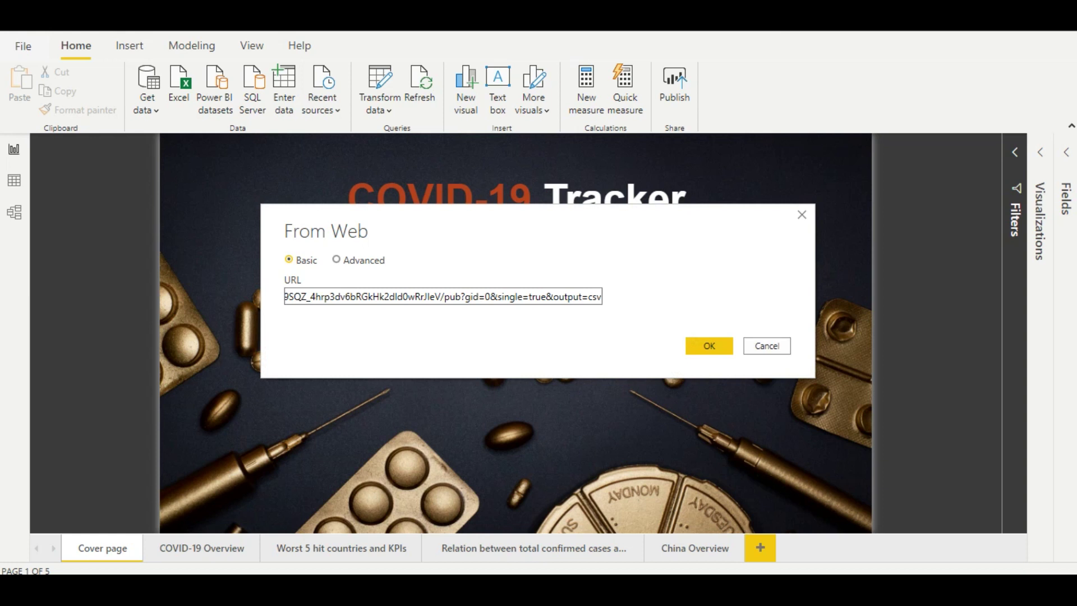
key("Return")
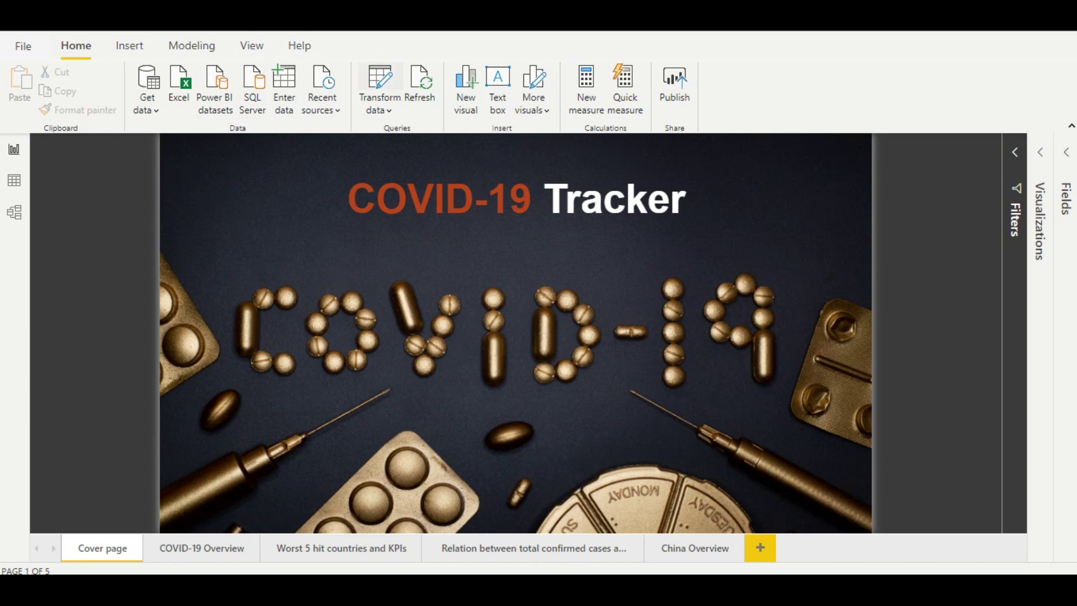
Open the Power Query Editor, review the actions available for the COVID-19 cases by country query, and close the editor.
left_click(380, 84)
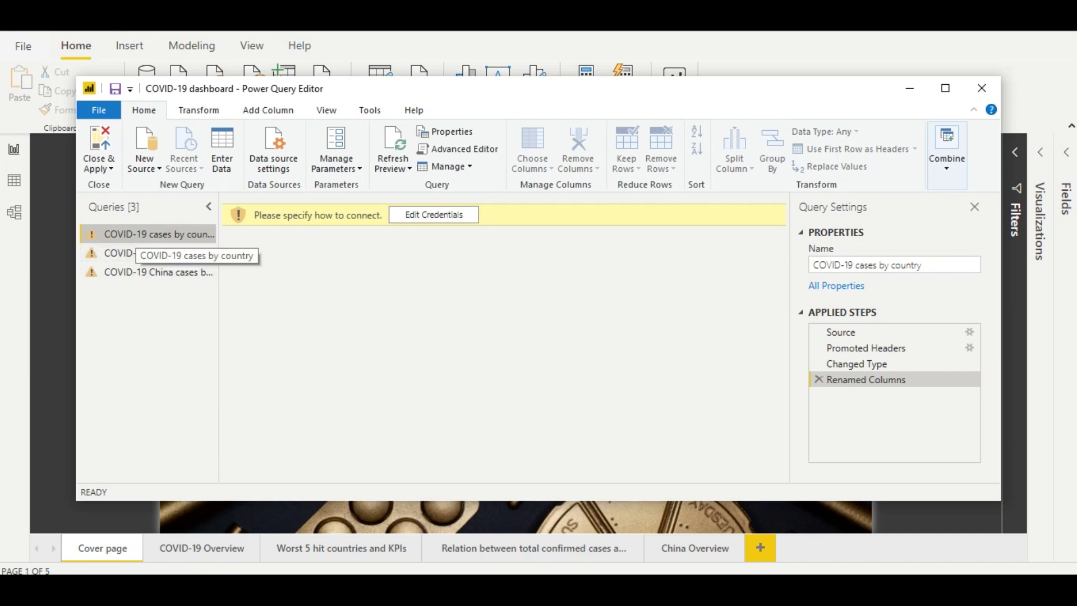
right_click(136, 235)
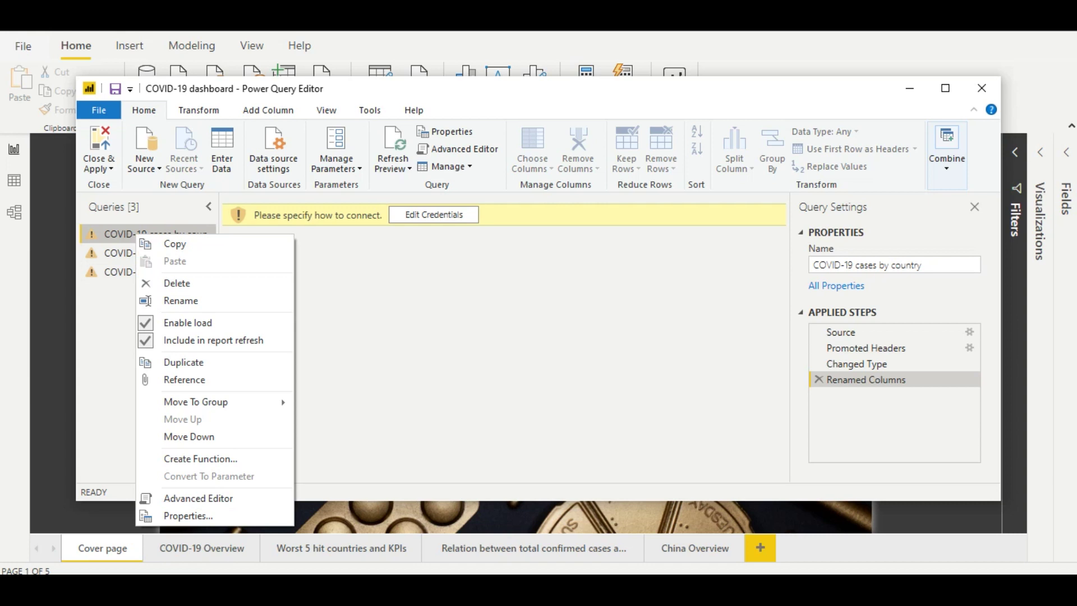
key("Escape")
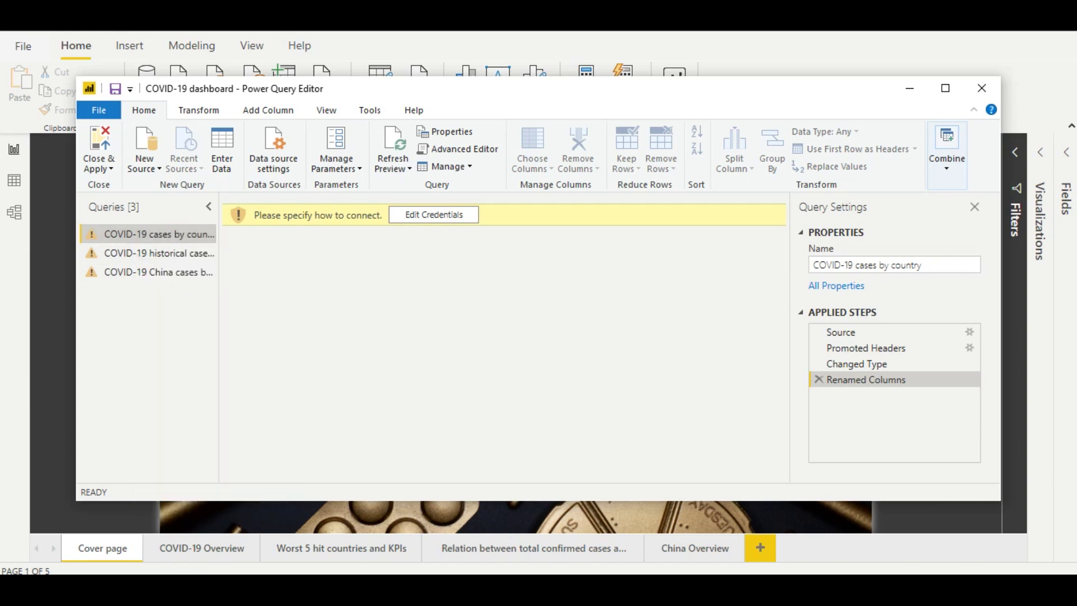
left_click(982, 88)
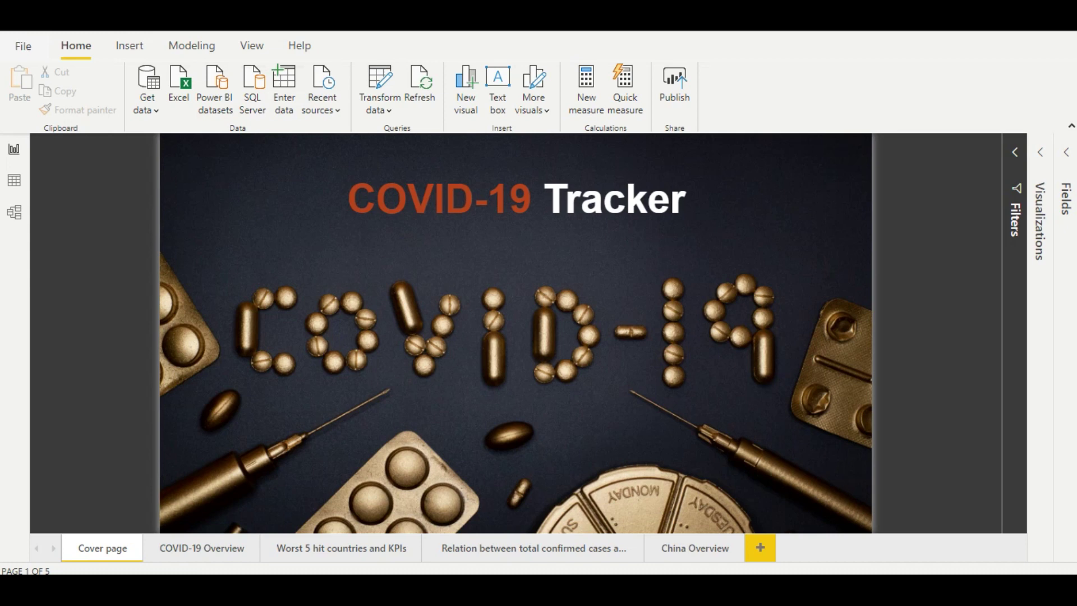
mouse_move(678, 589)
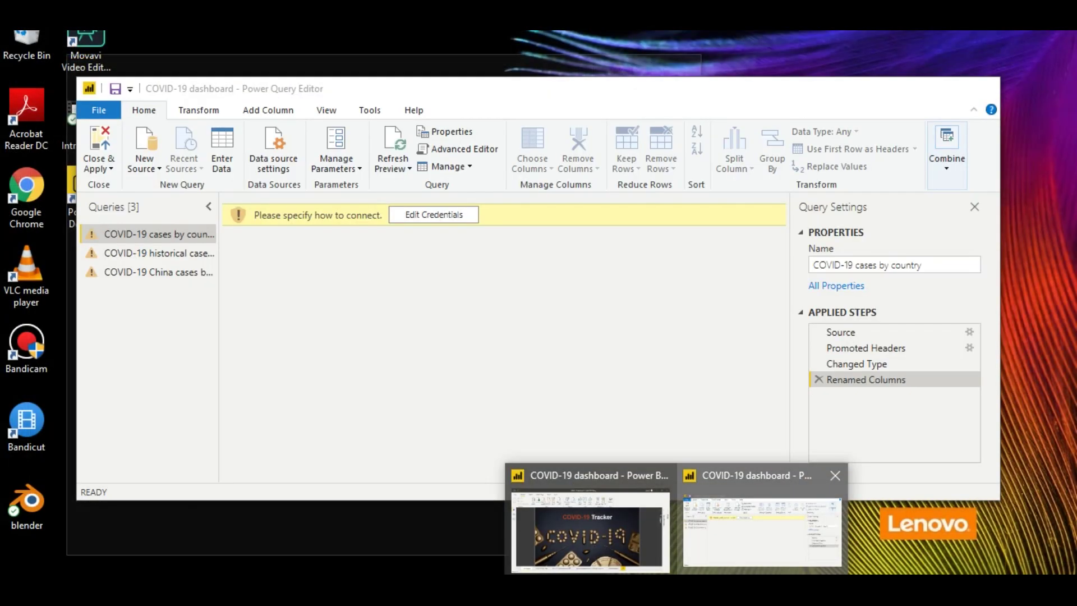
left_click(763, 516)
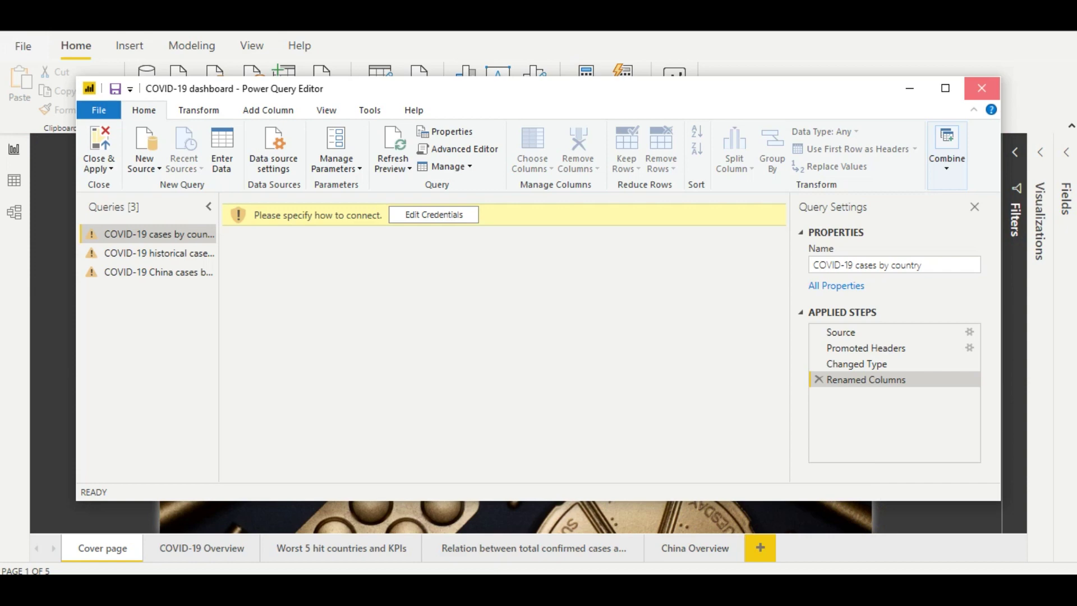
left_click(982, 88)
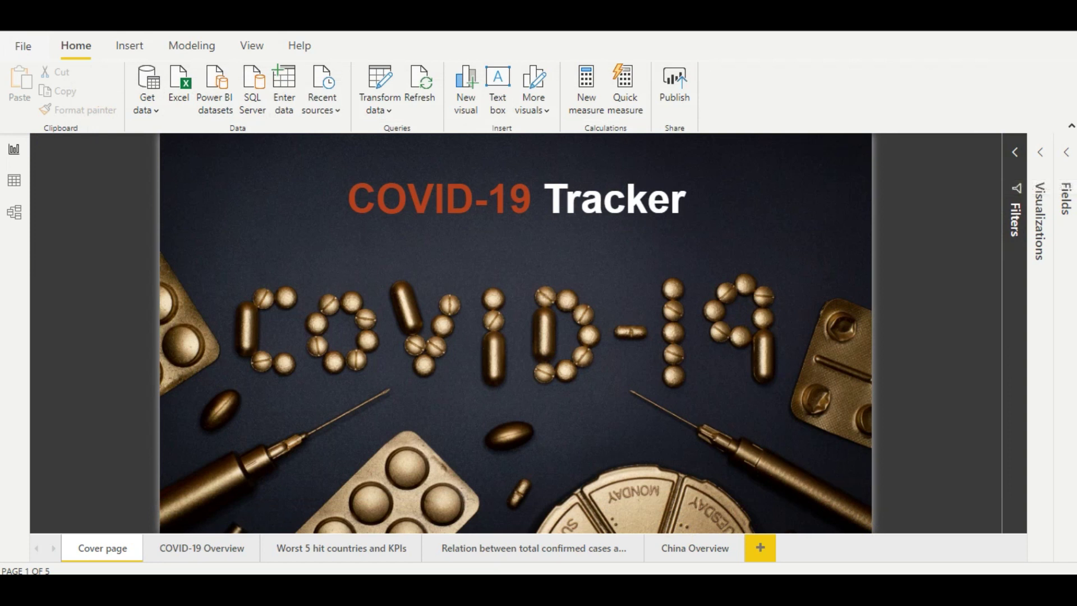
Examine the Cover page's background settings, including the available image fit options.
left_click(1040, 152)
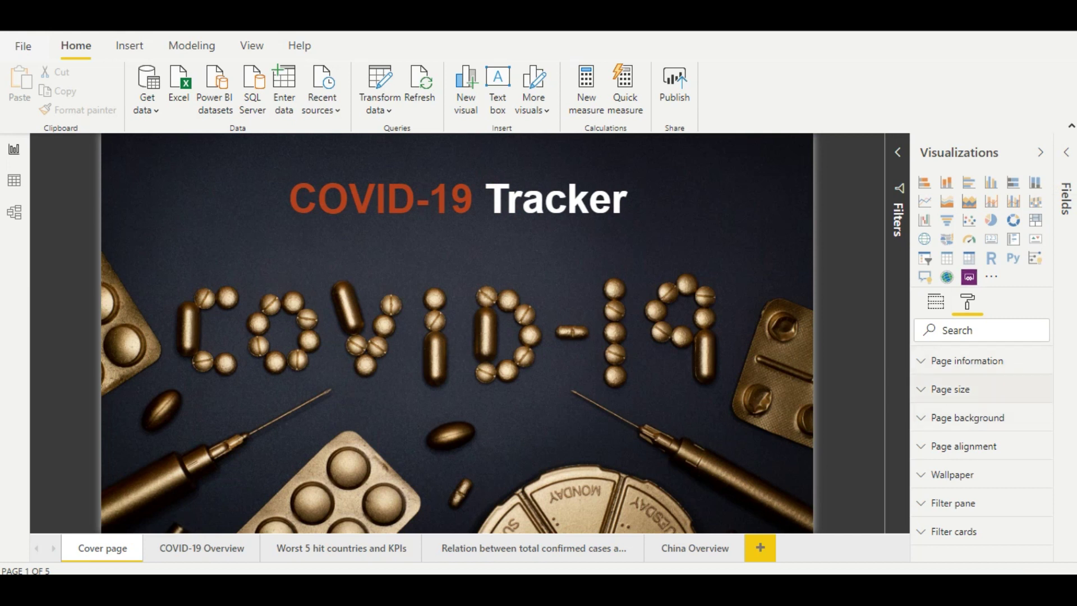
left_click(968, 418)
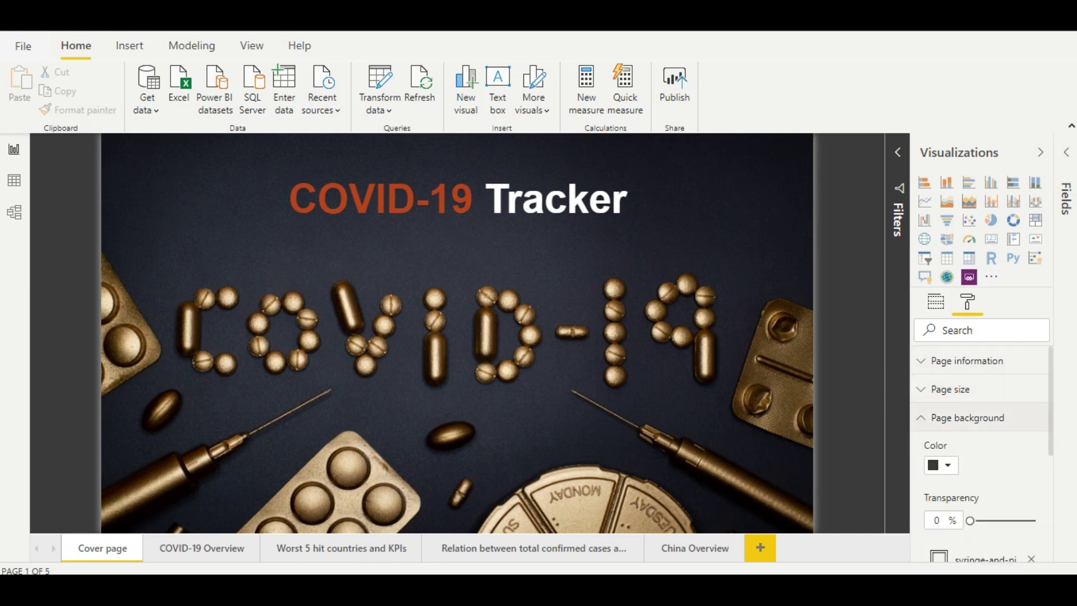
scroll(982, 448, "down", 2)
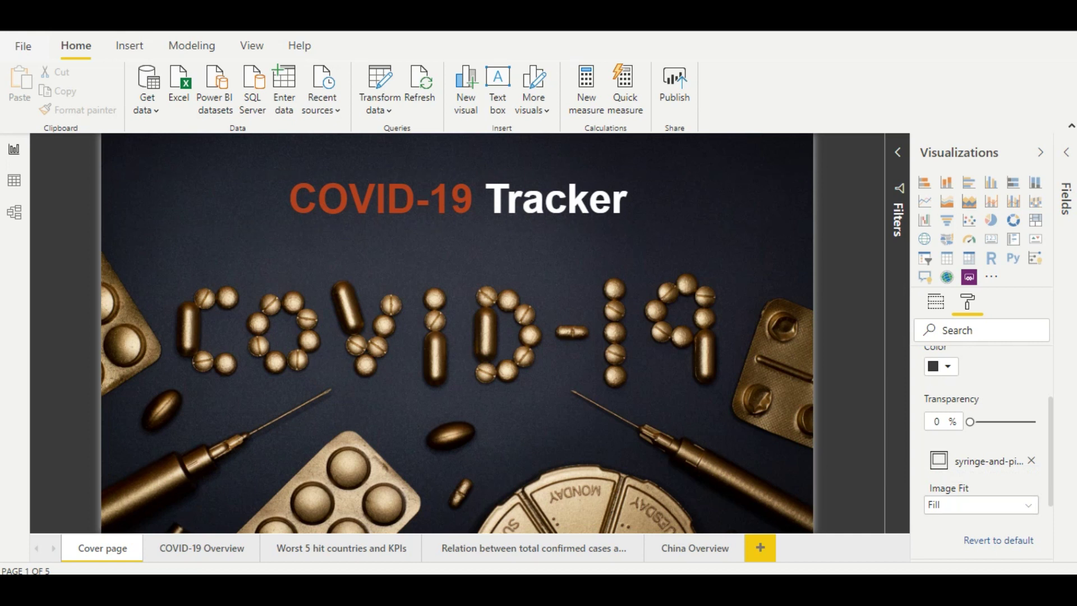
left_click(1028, 506)
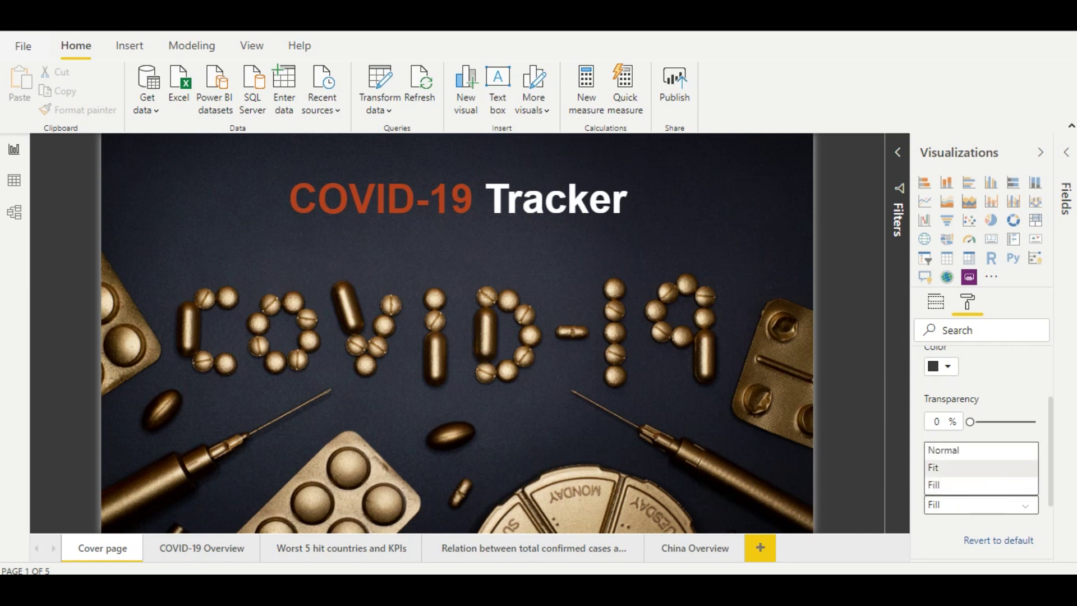
key("Escape")
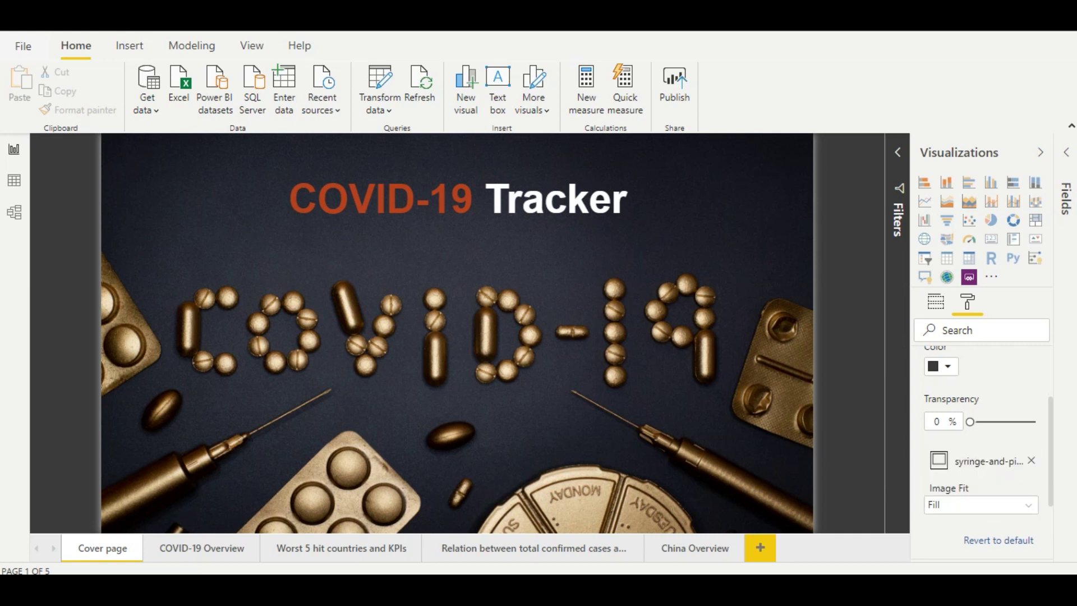
Inspect the text formatting of the cover title, covering the words "COVID-19" and "Tracker" and the font colour choices.
left_click(544, 199)
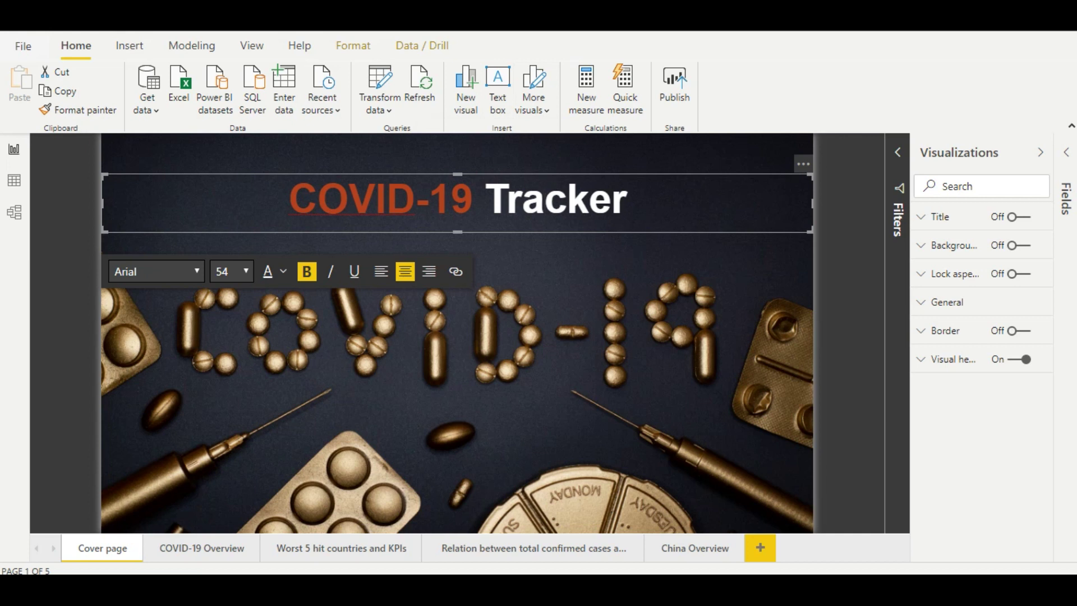
left_click(473, 200)
key("ctrl+shift+Left")
key("ctrl+shift+Left")
key("ctrl+shift+Left")
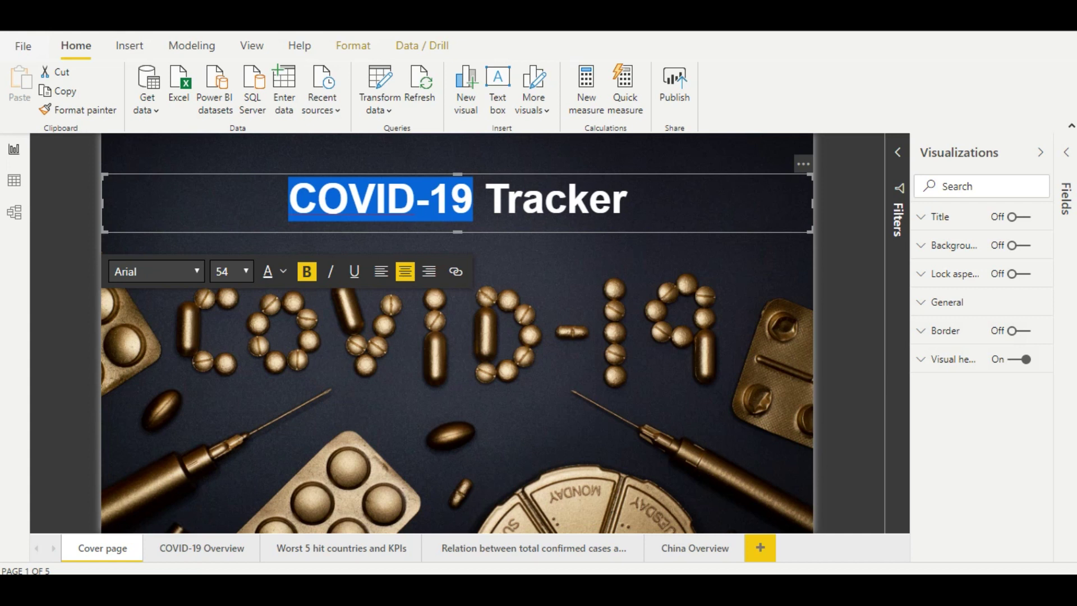
left_click(567, 199)
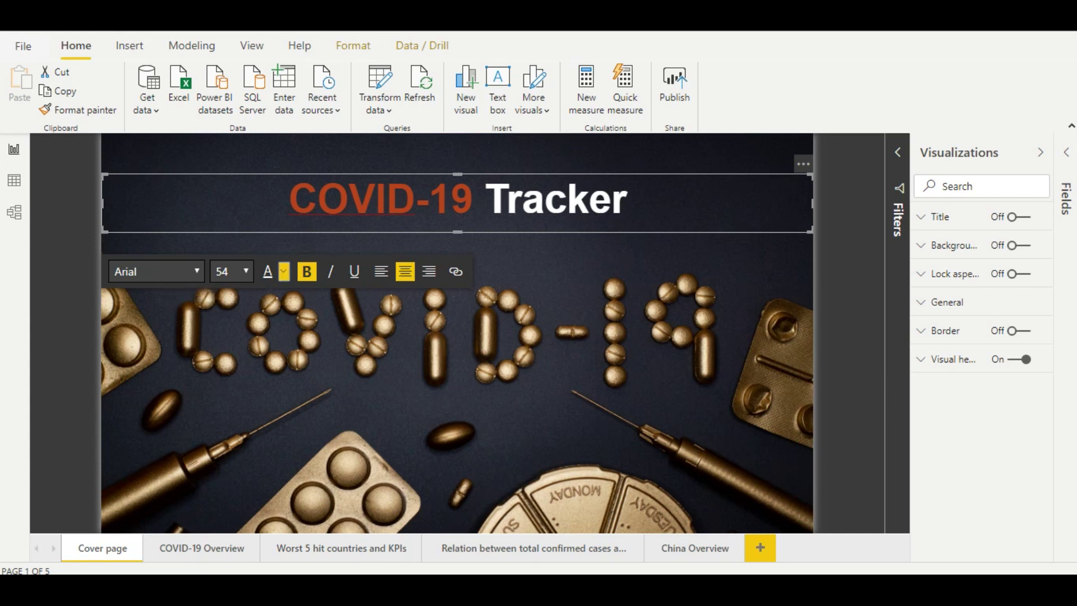
left_click(284, 272)
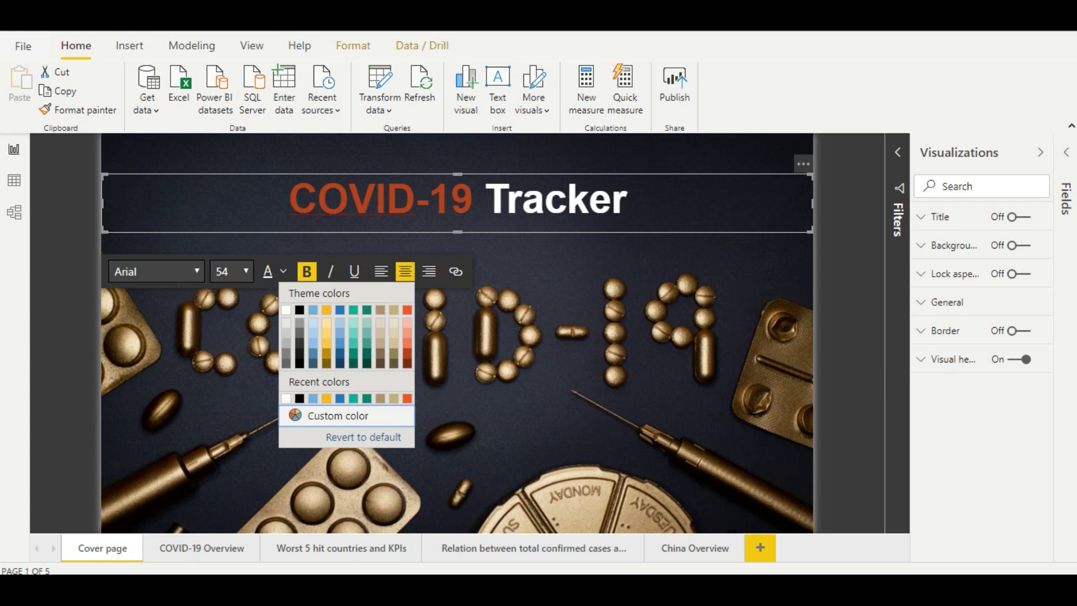
key("Escape")
key("Escape")
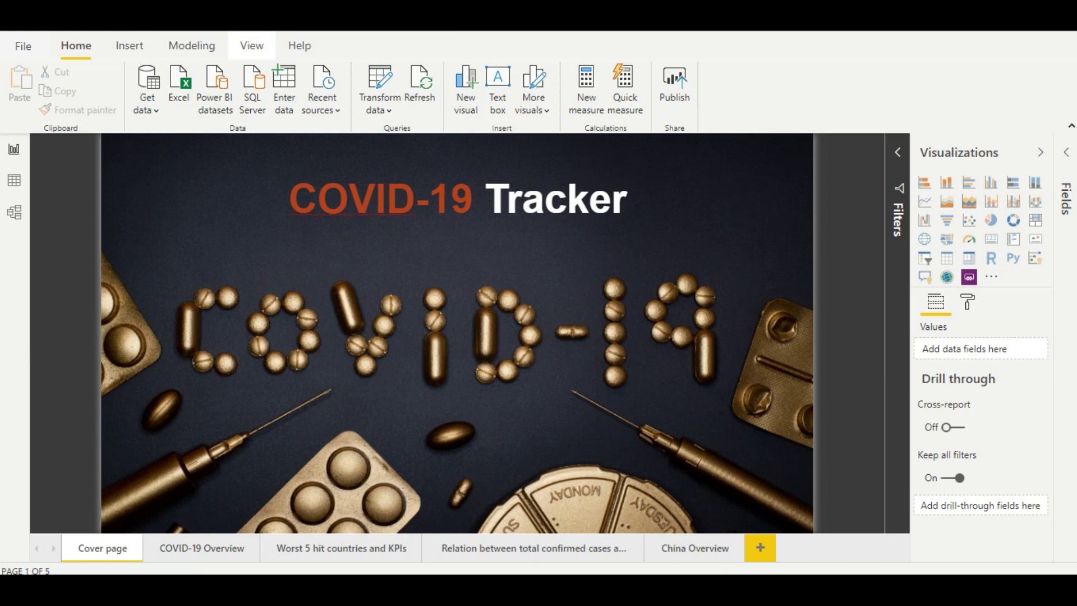
Look through the gallery of report themes, locating the Innovate theme.
left_click(251, 45)
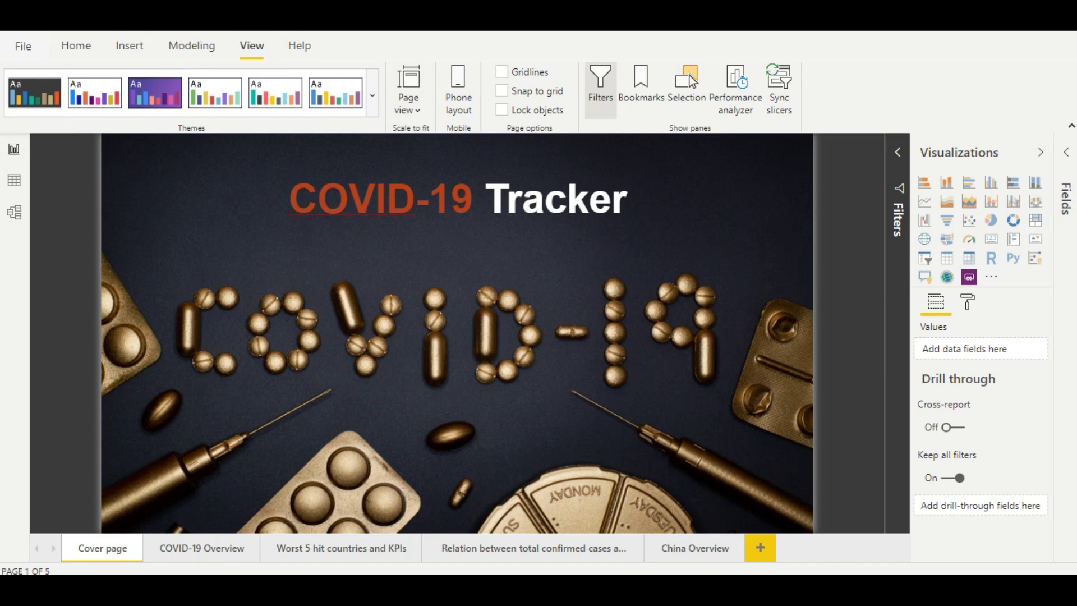
left_click(372, 95)
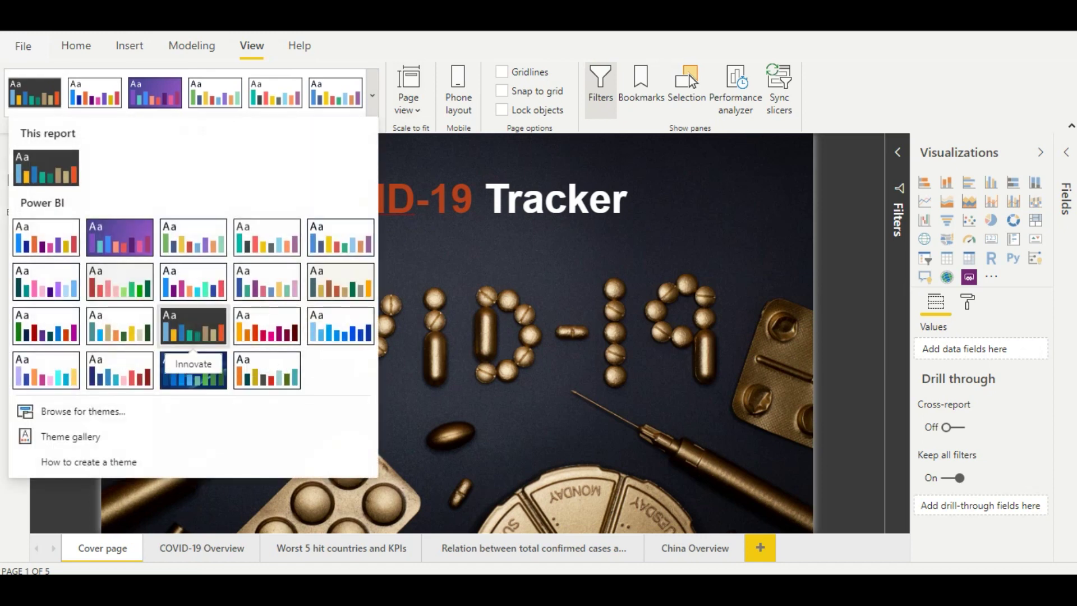
left_click(538, 197)
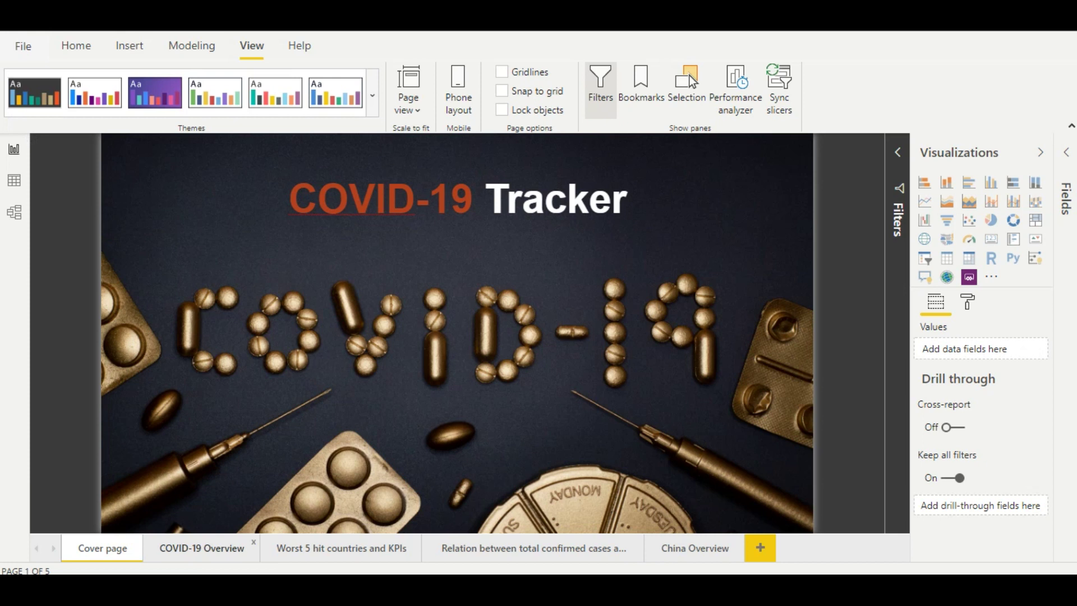
Go to the COVID-19 Overview page and inspect its title, Place slicer, summary cards, two maps and line chart.
left_click(201, 548)
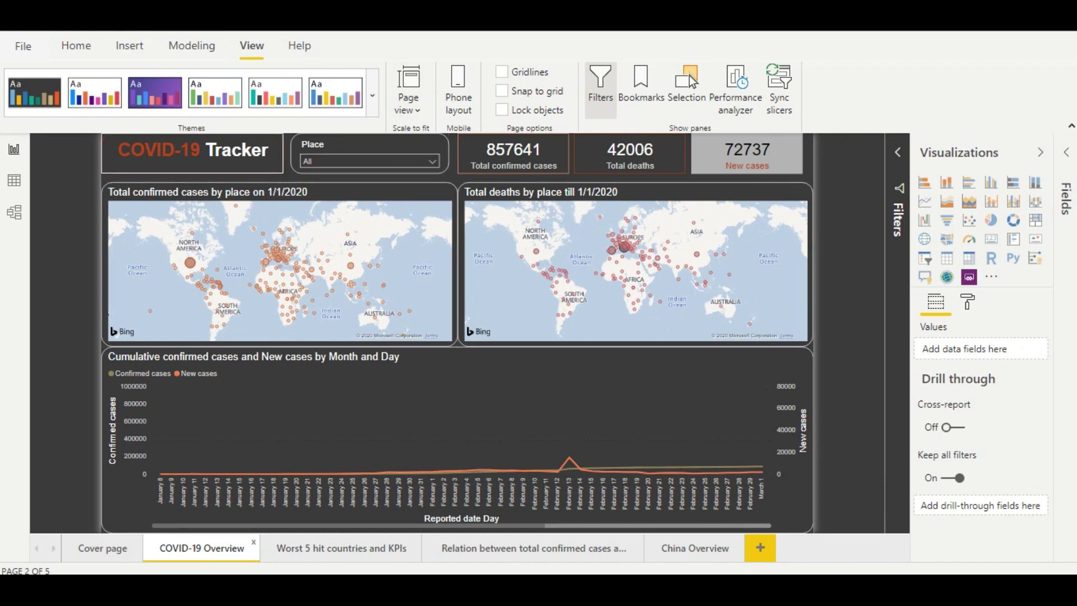
left_click(231, 149)
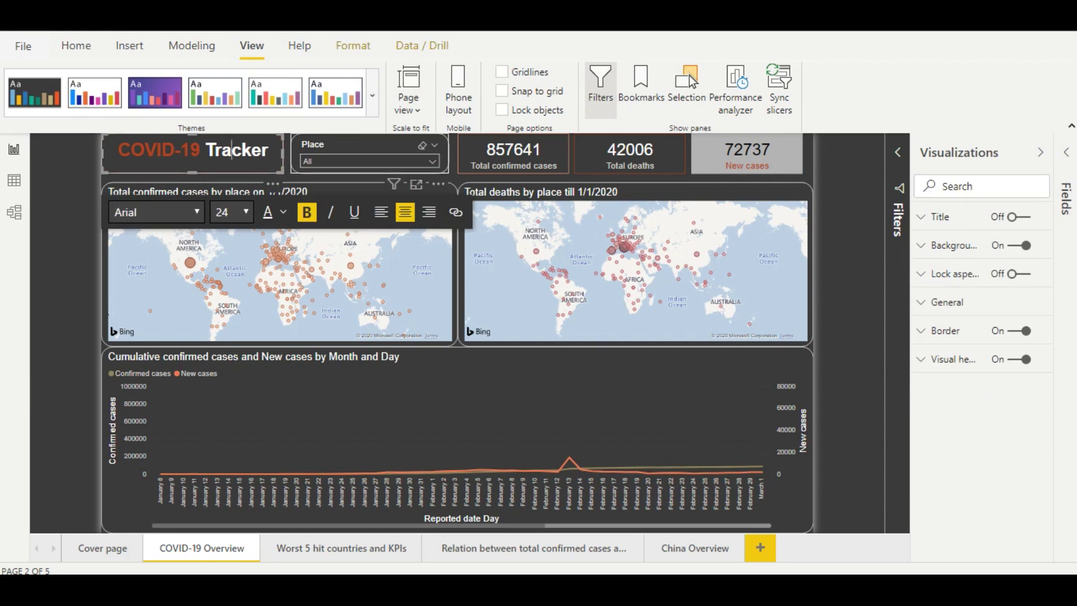
left_click(368, 148)
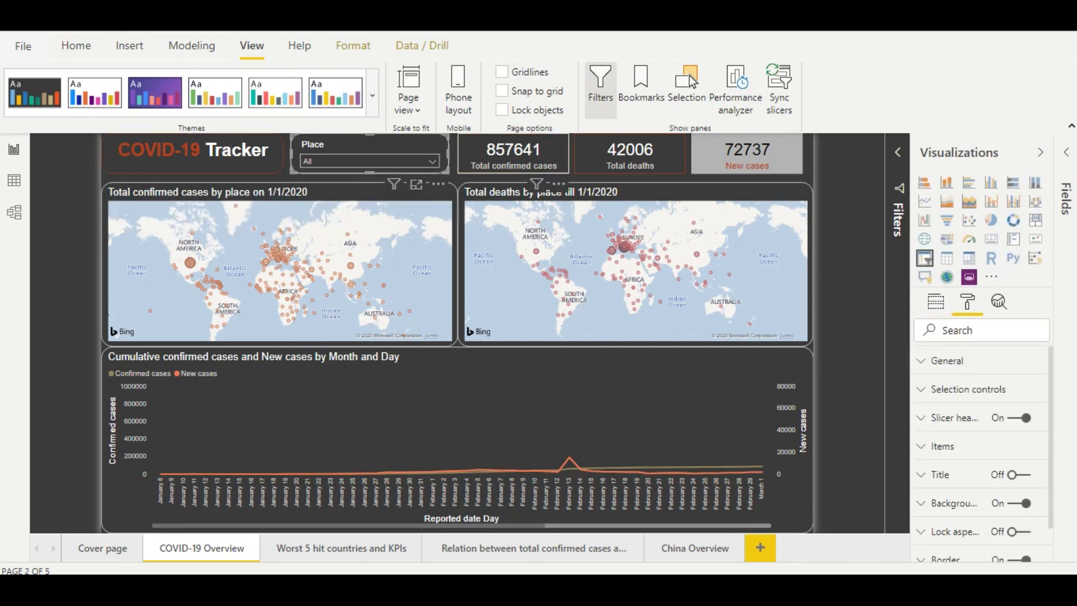
left_click(629, 157)
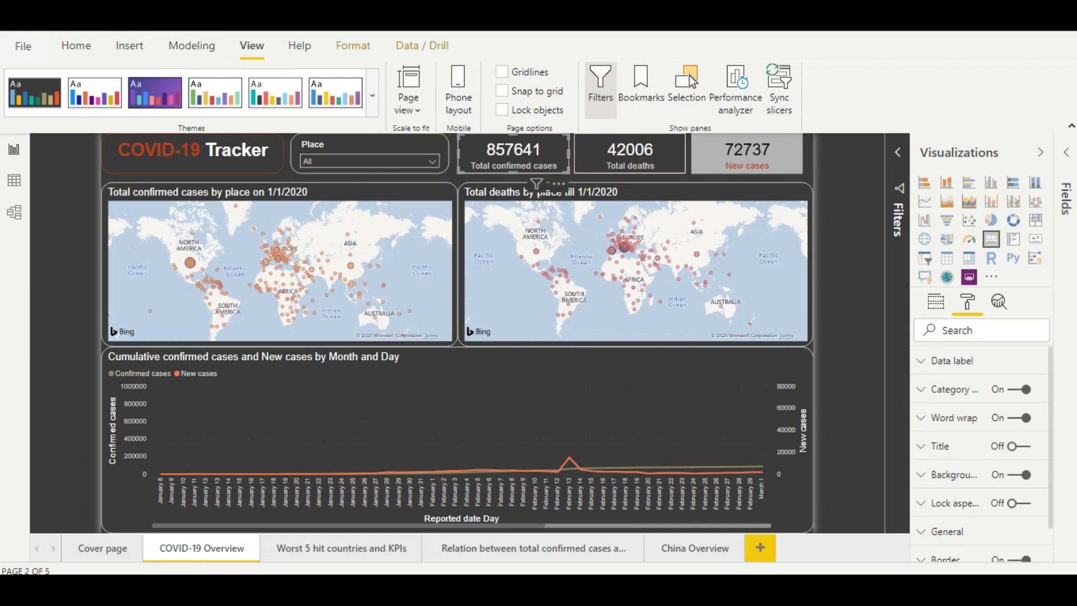
left_click(746, 157)
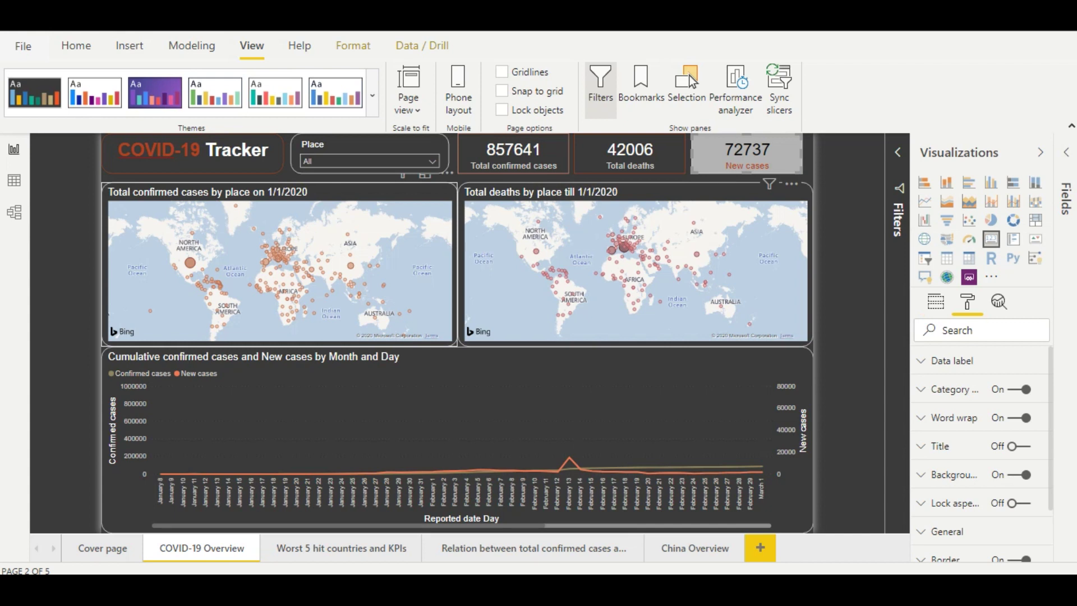
left_click(279, 264)
left_click(636, 263)
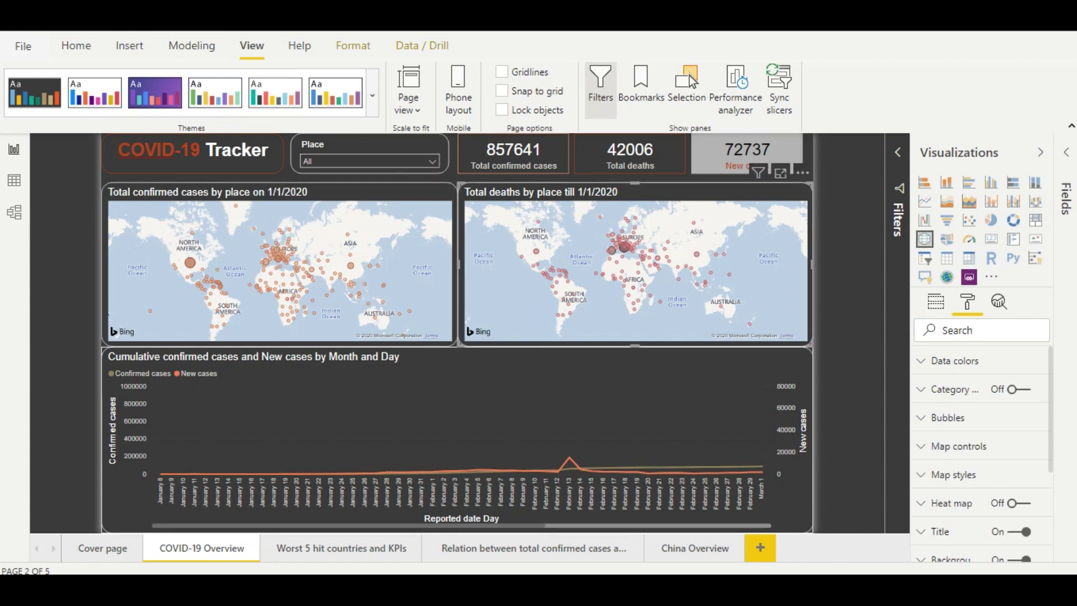
left_click(457, 432)
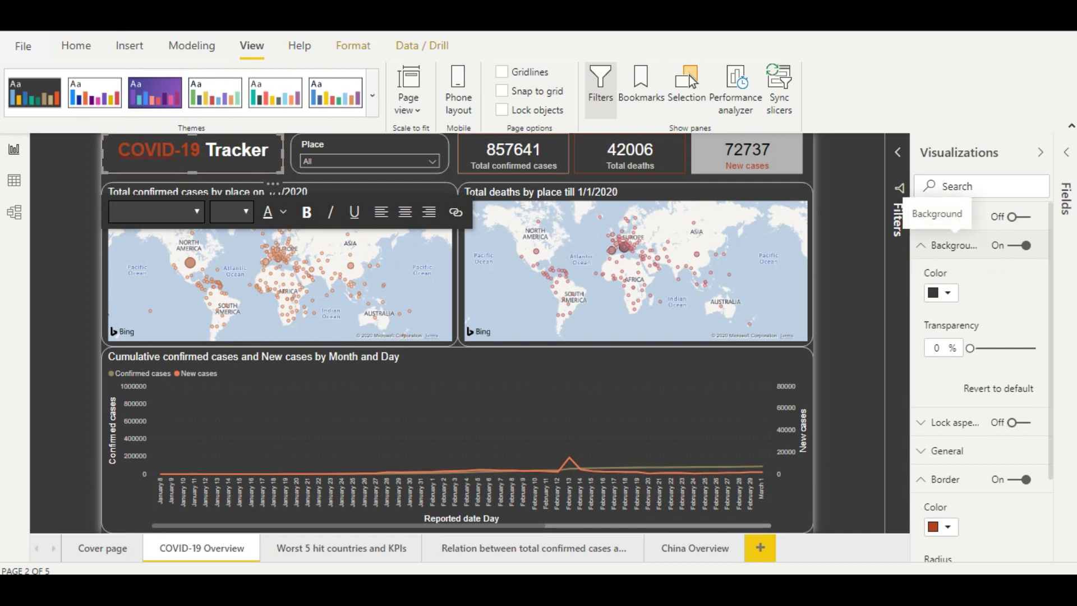
Inspect the page title's border settings, including the colour choices and the corner radius.
left_click(953, 245)
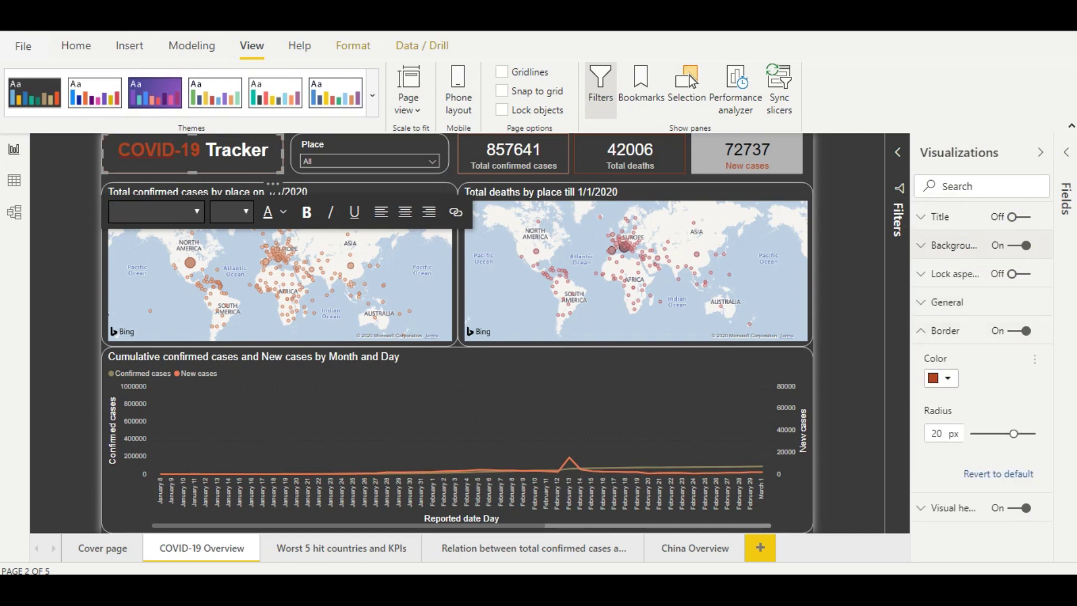
left_click(941, 378)
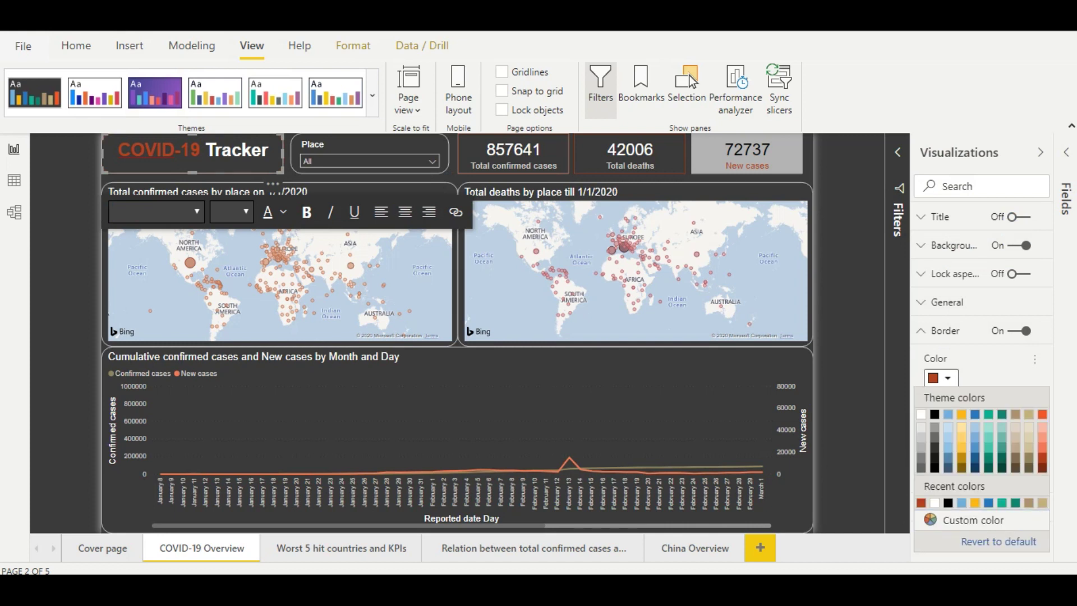
left_click(941, 378)
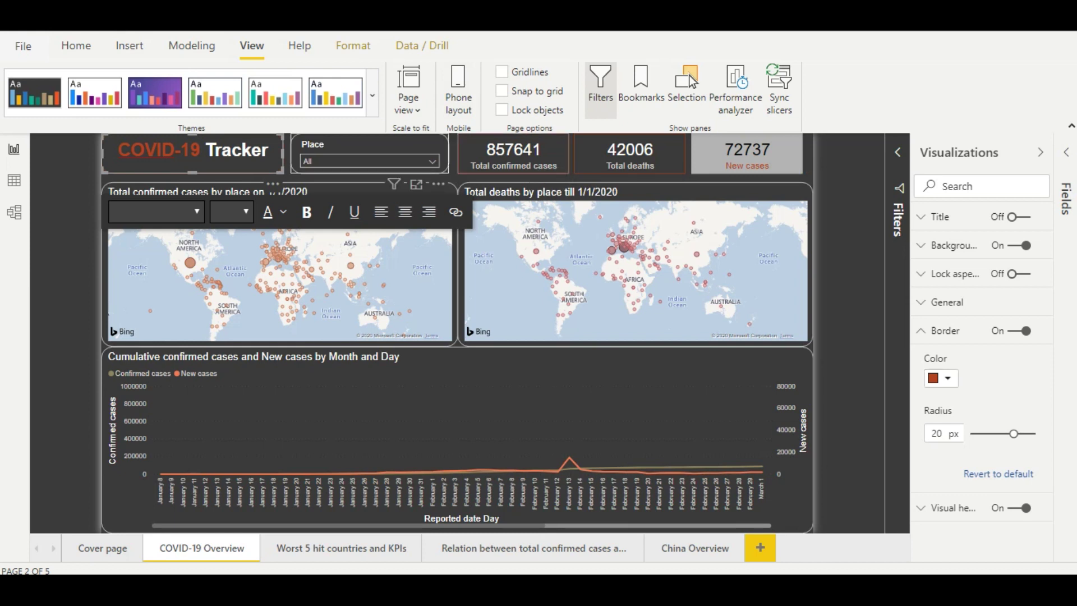
Examine the Place slicer, covering its country list, the List and Dropdown display options and its selection controls.
left_click(371, 148)
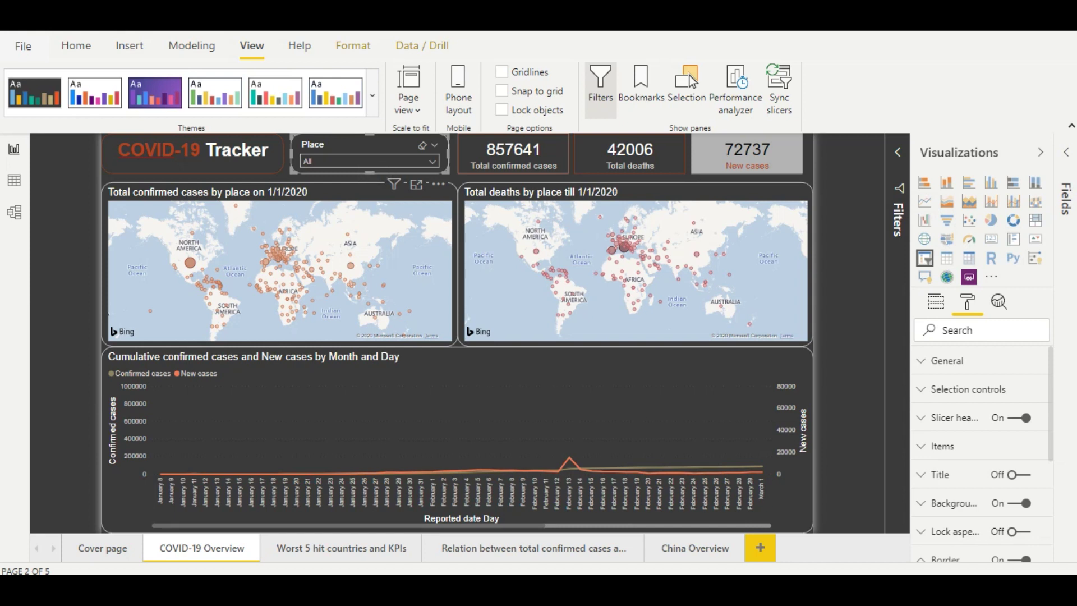
left_click(432, 162)
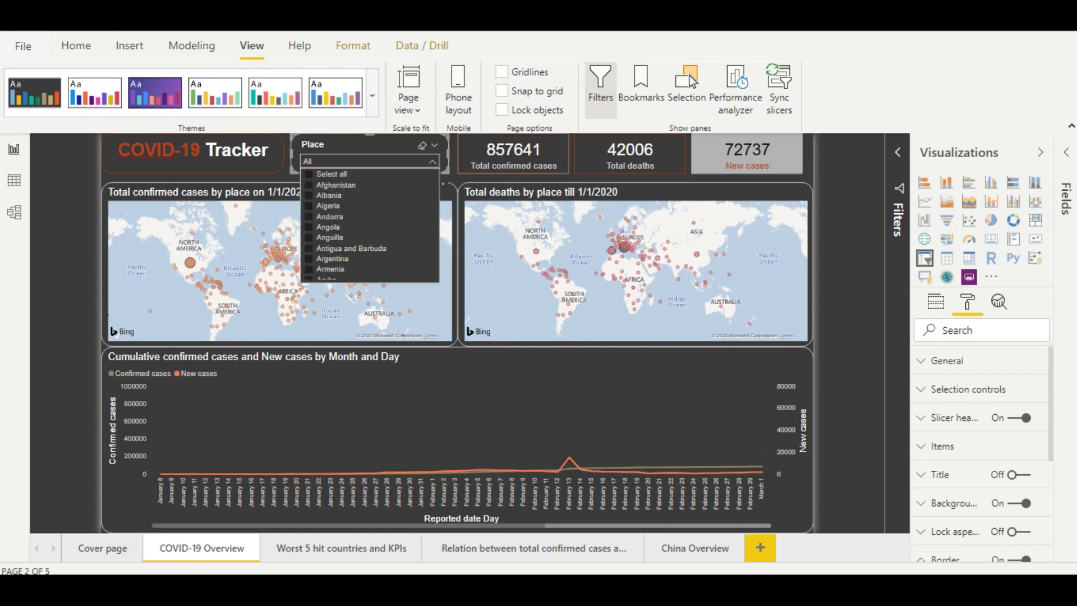
left_click(432, 162)
left_click(435, 145)
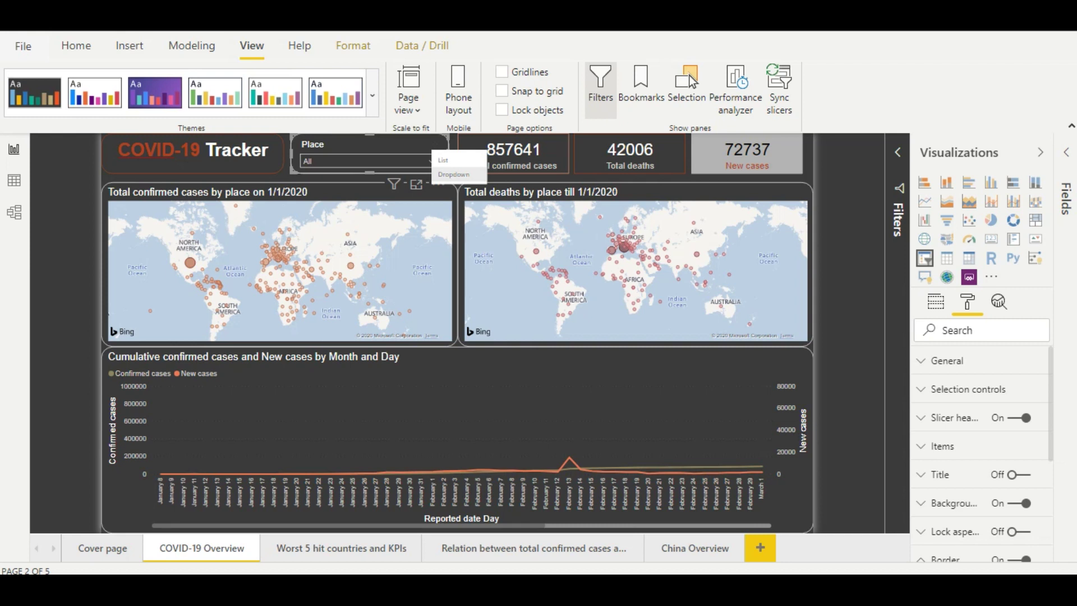
key("Escape")
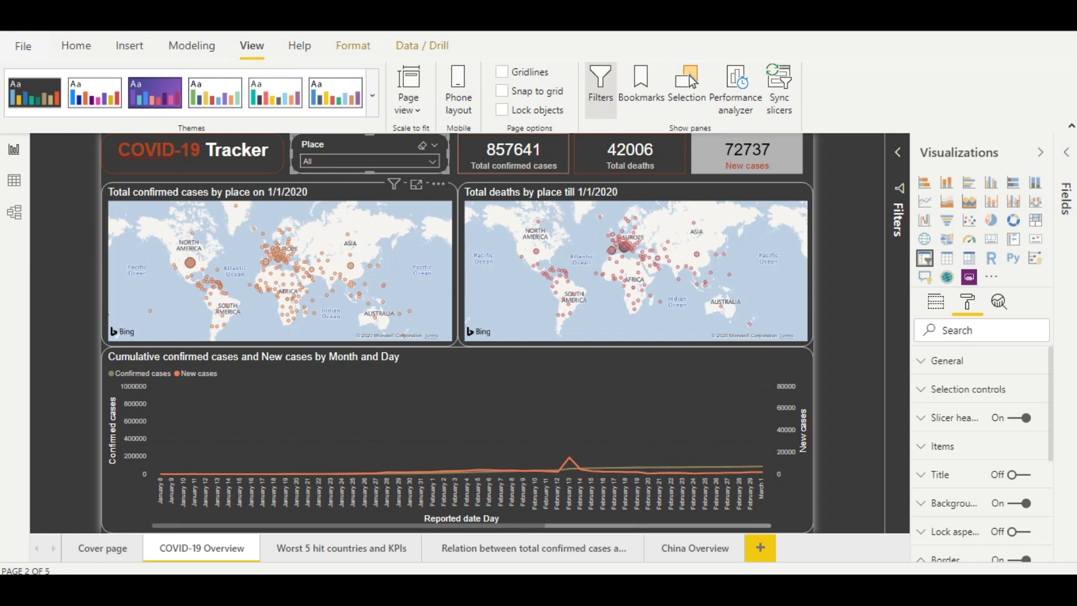
key("Return")
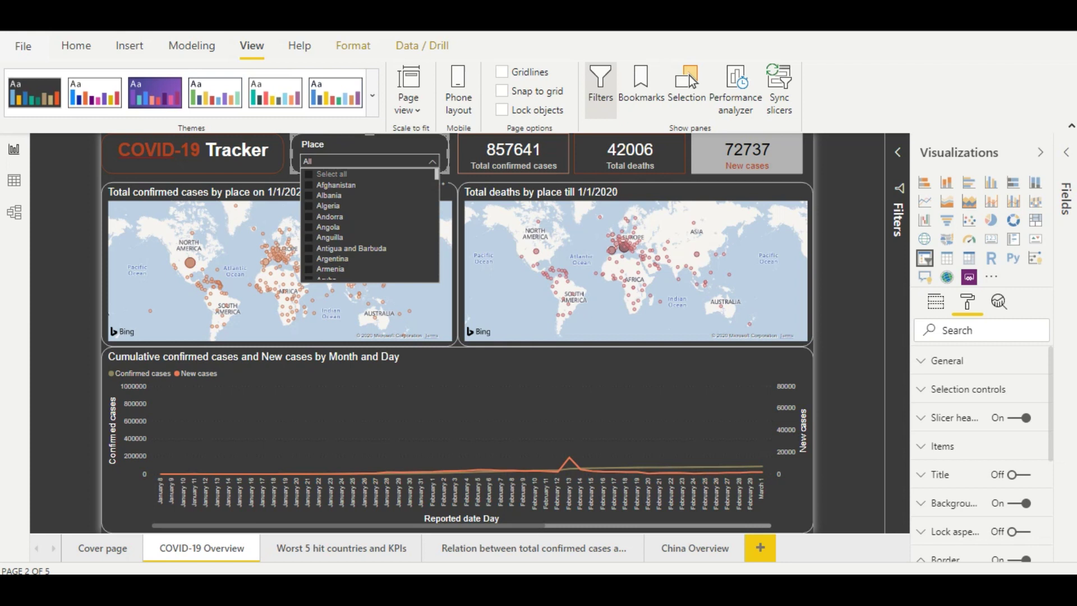
key("Escape")
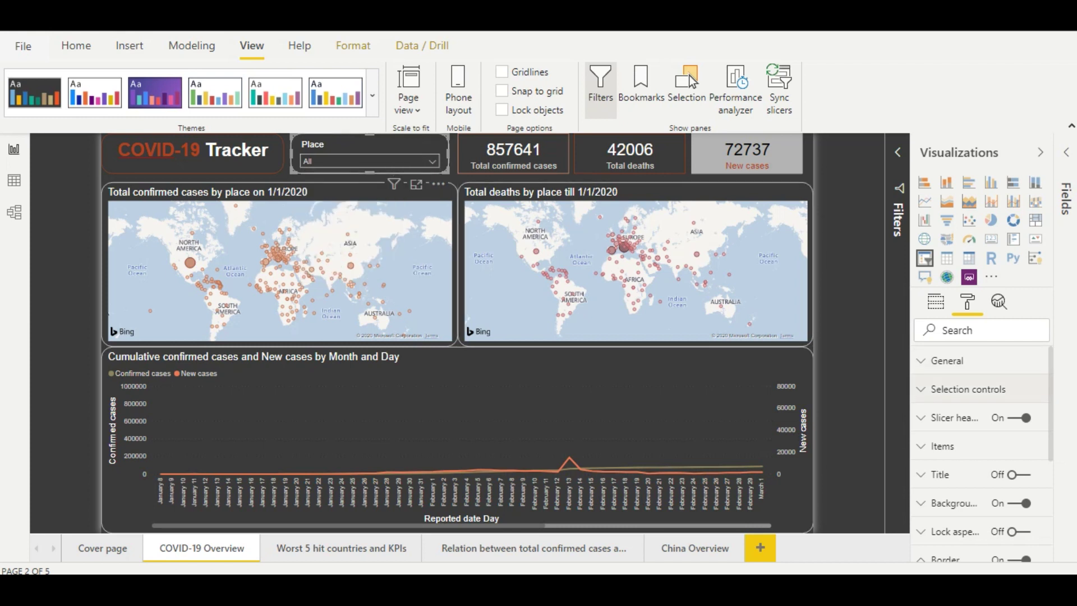
left_click(968, 388)
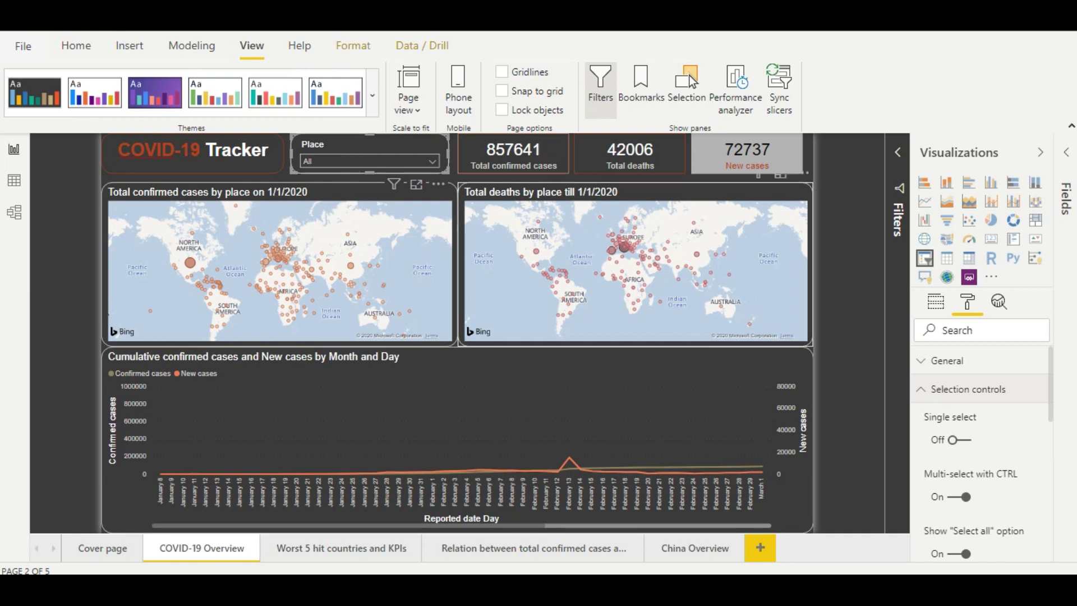
Inspect the formatting options of the Total deaths, Total confirmed cases and New cases cards.
left_click(630, 152)
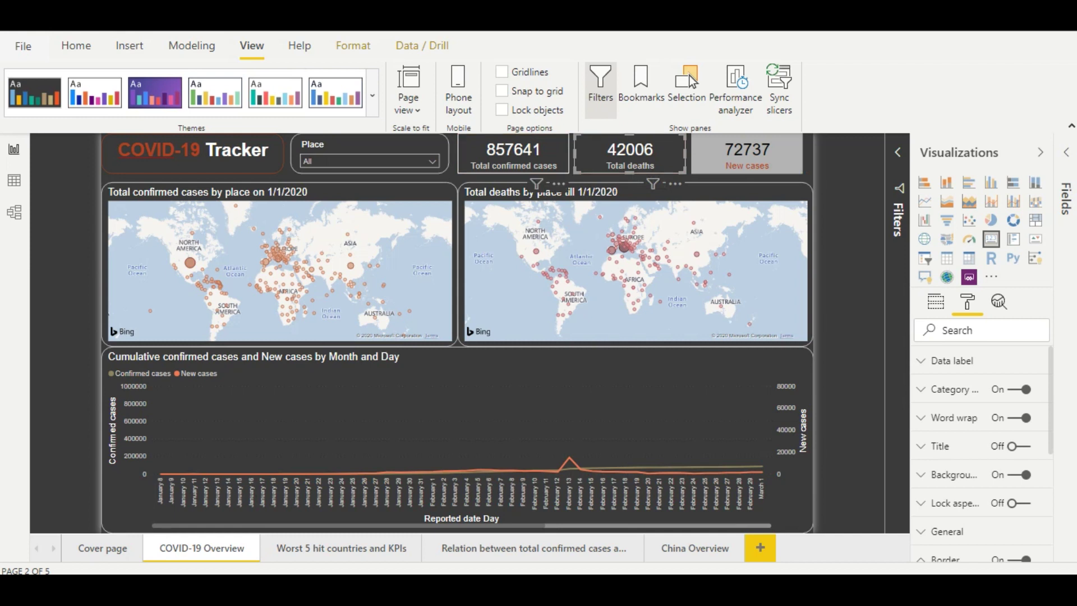
left_click(514, 153)
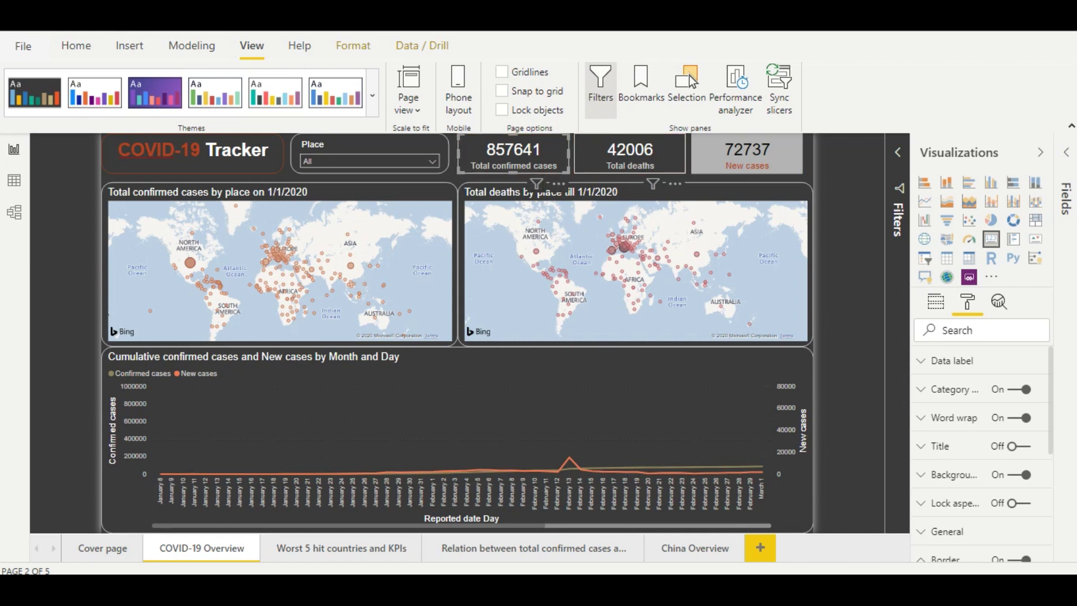
left_click(746, 153)
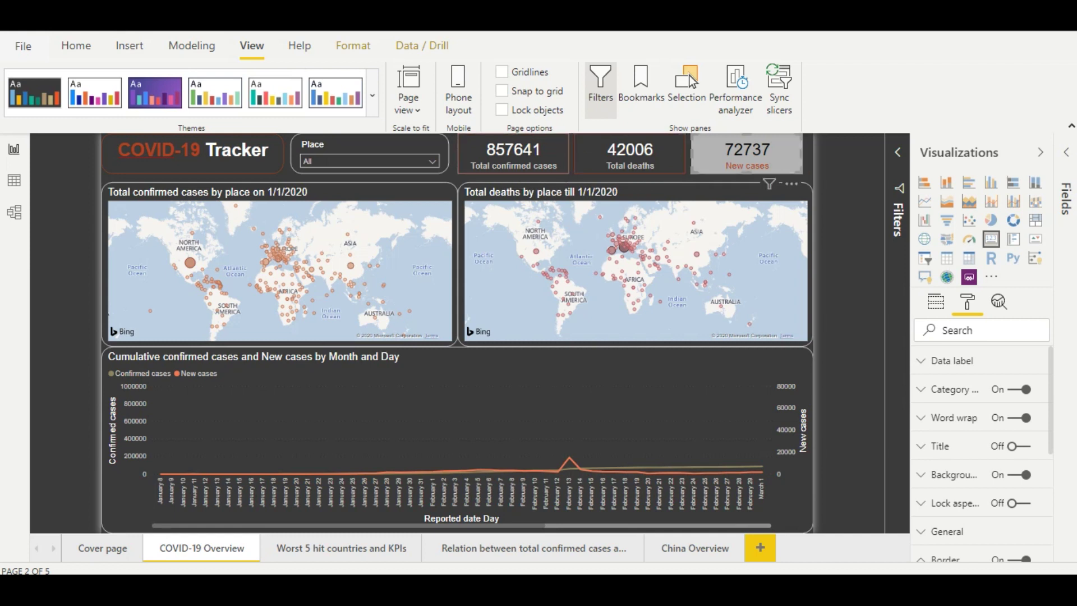
Check which fields of the COVID-19 cases table feed the Total confirmed cases and Total deaths cards.
left_click(513, 153)
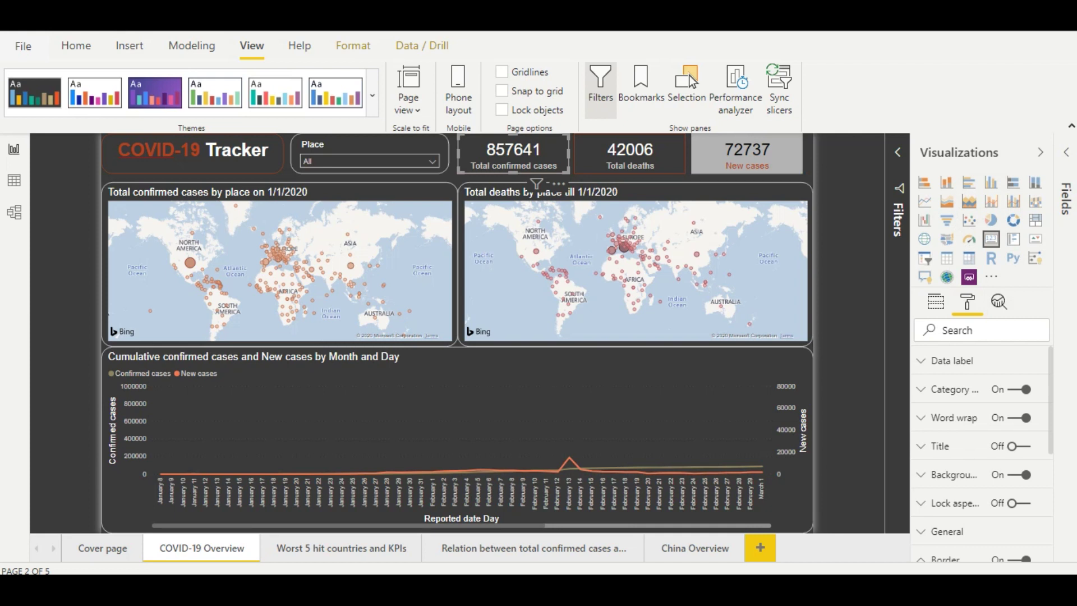
left_click(1066, 152)
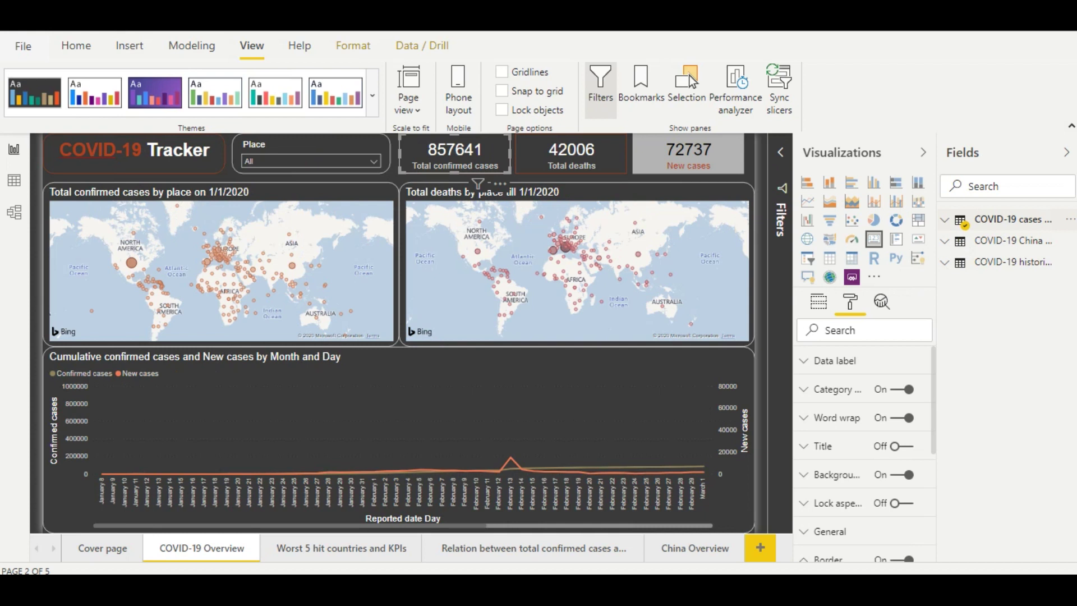
left_click(1013, 219)
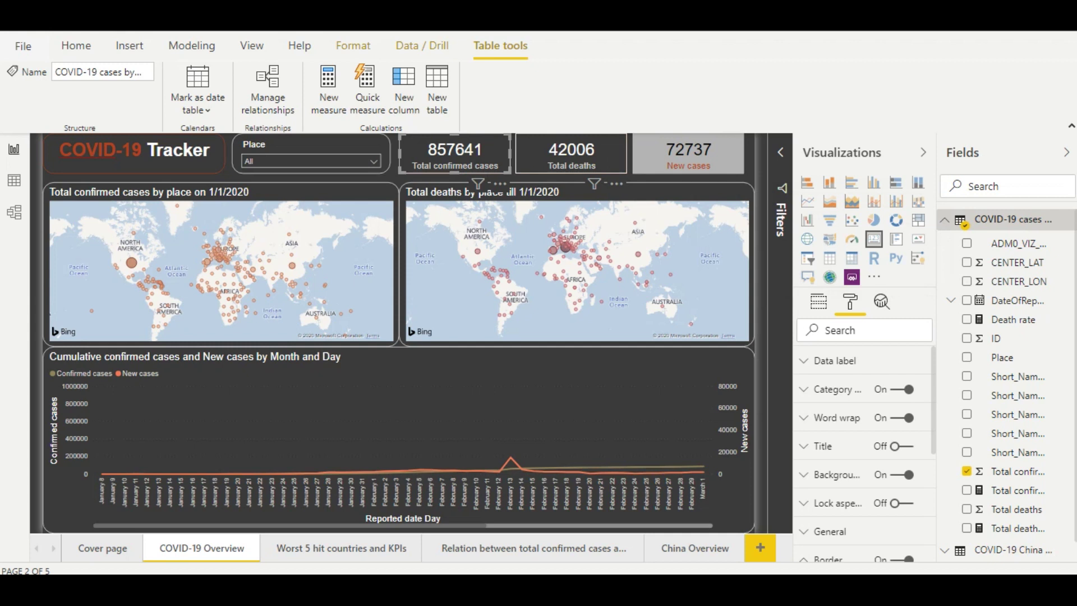
left_click(571, 155)
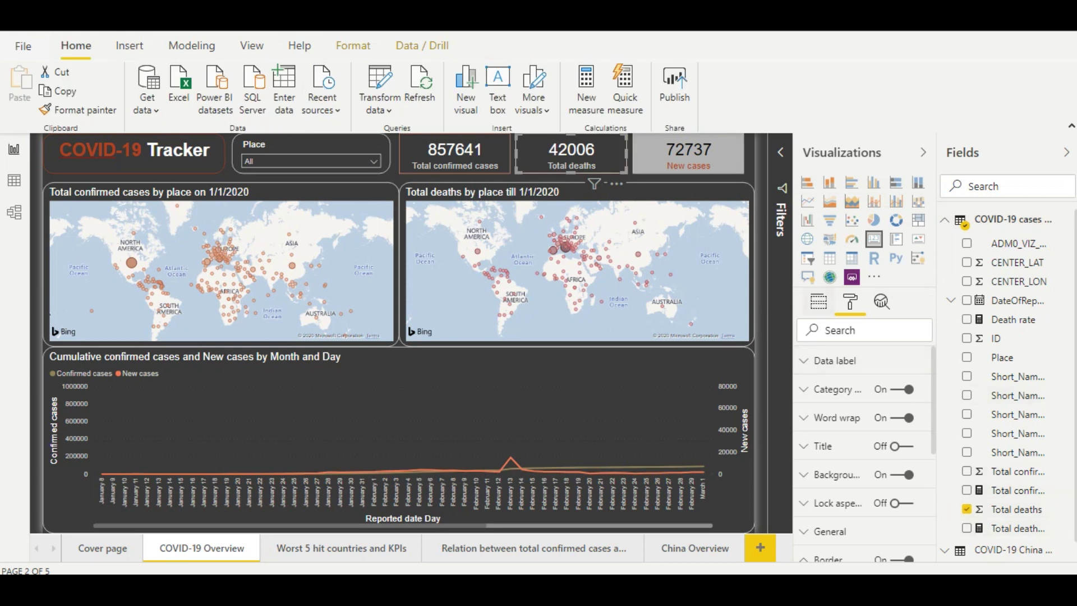
left_click(819, 301)
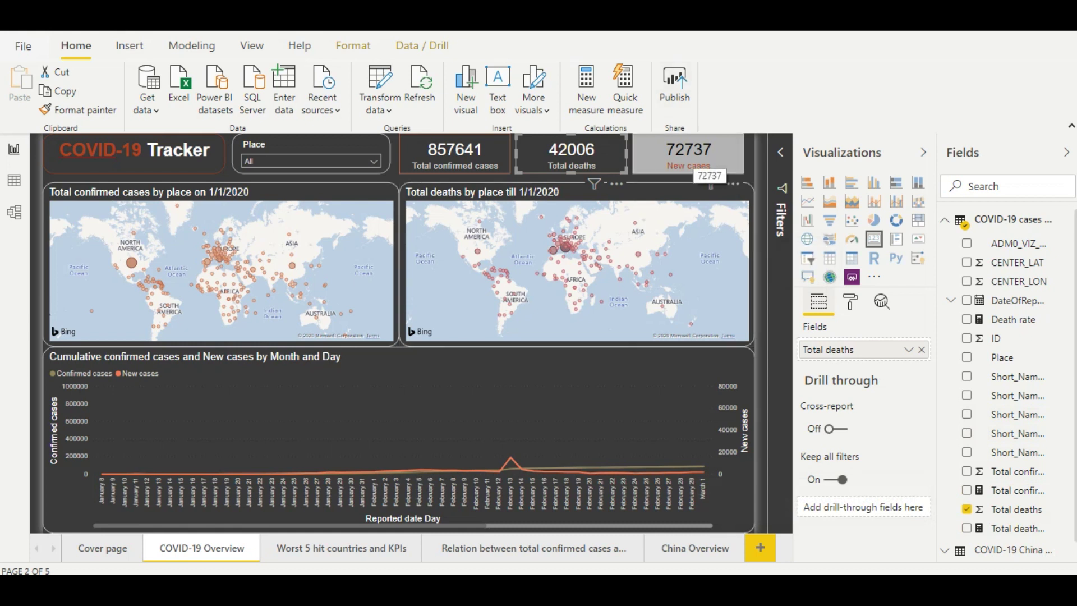
Check the field behind the New cases card, locating it in the COVID-19 historical cases table.
left_click(708, 167)
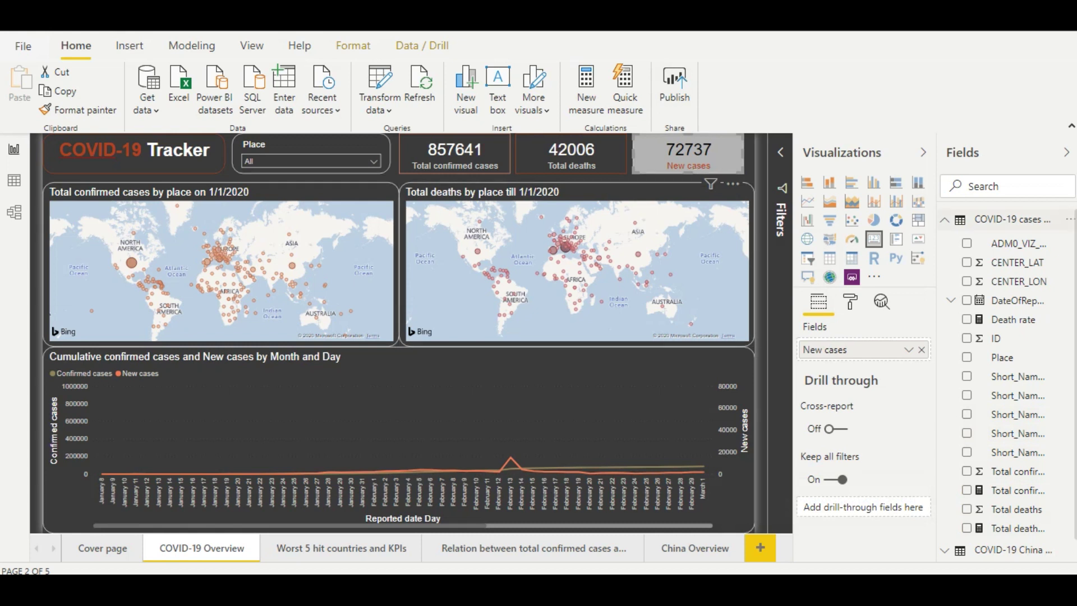
left_click(987, 219)
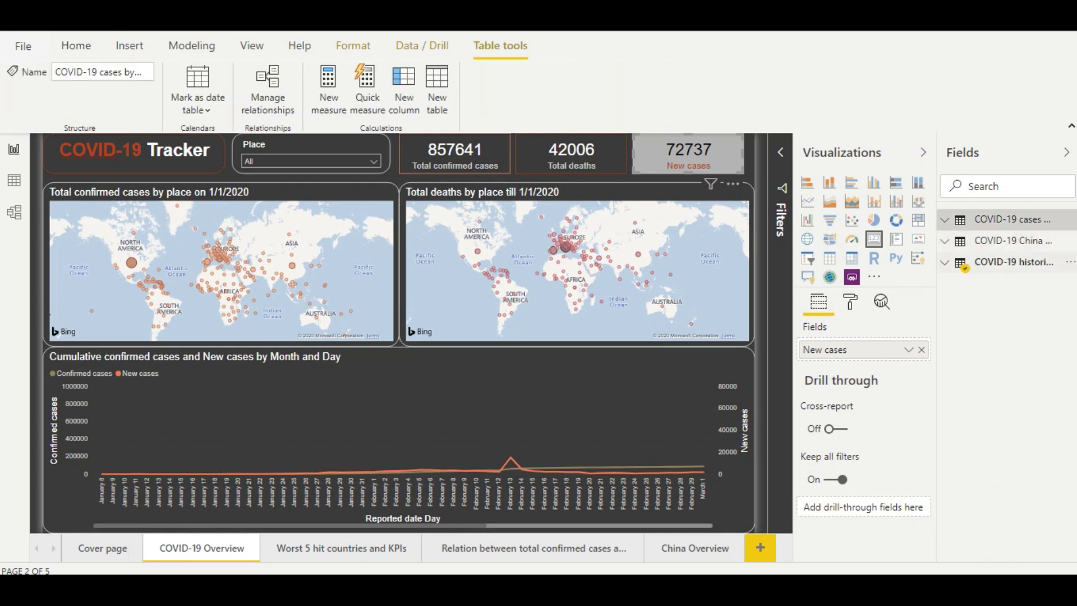
left_click(1010, 262)
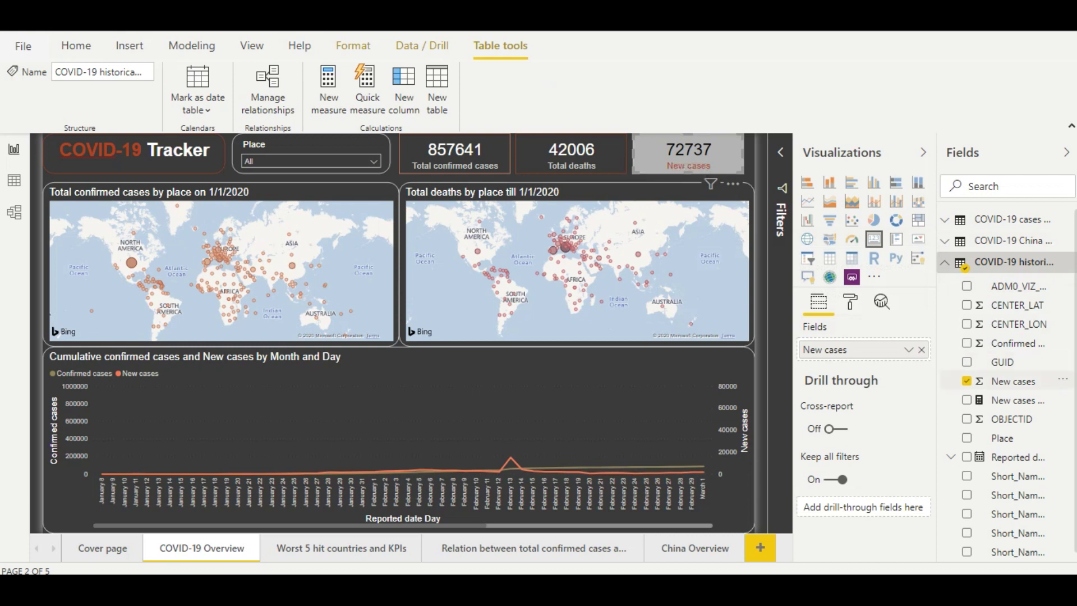
left_click_drag(1013, 381, 864, 350)
Review the filters on the New cases card, expanding the Reported date filter and viewing its filter types.
left_click(781, 152)
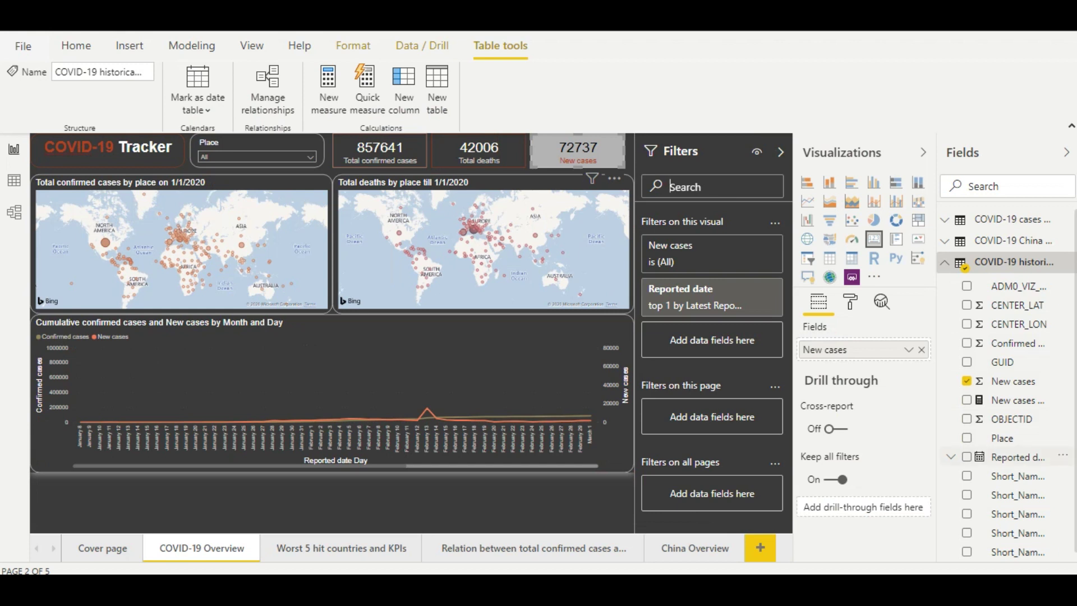
left_click_drag(1004, 457, 695, 520)
left_click(735, 288)
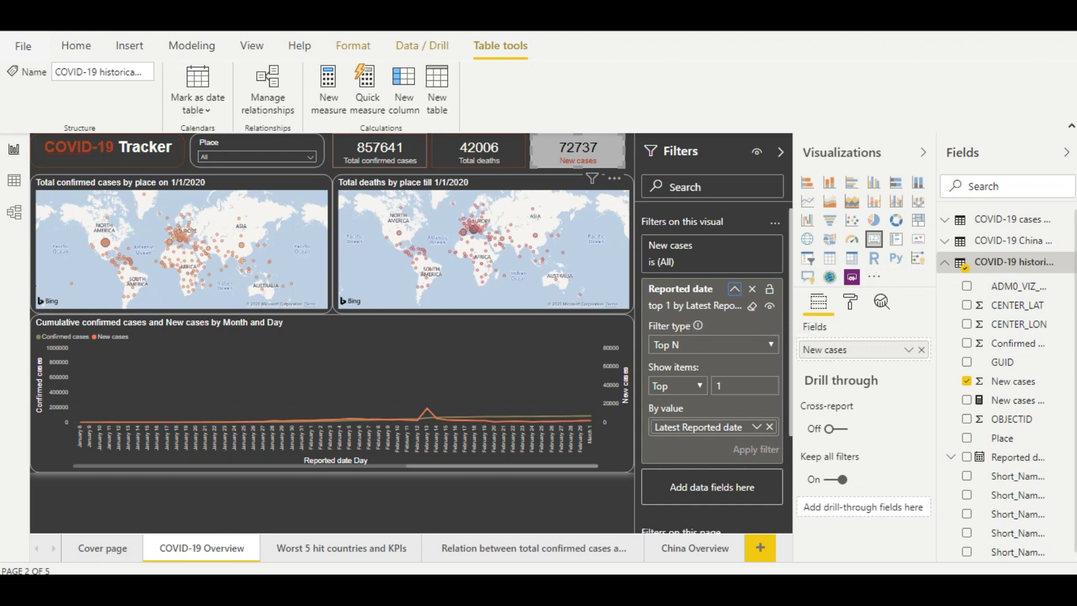
left_click(712, 344)
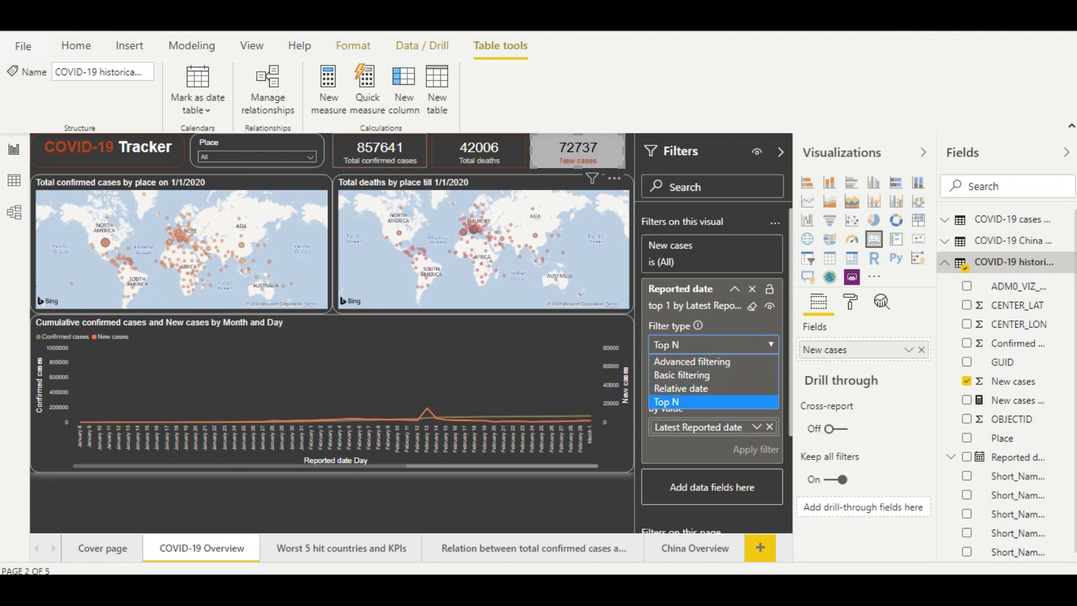
key("Escape")
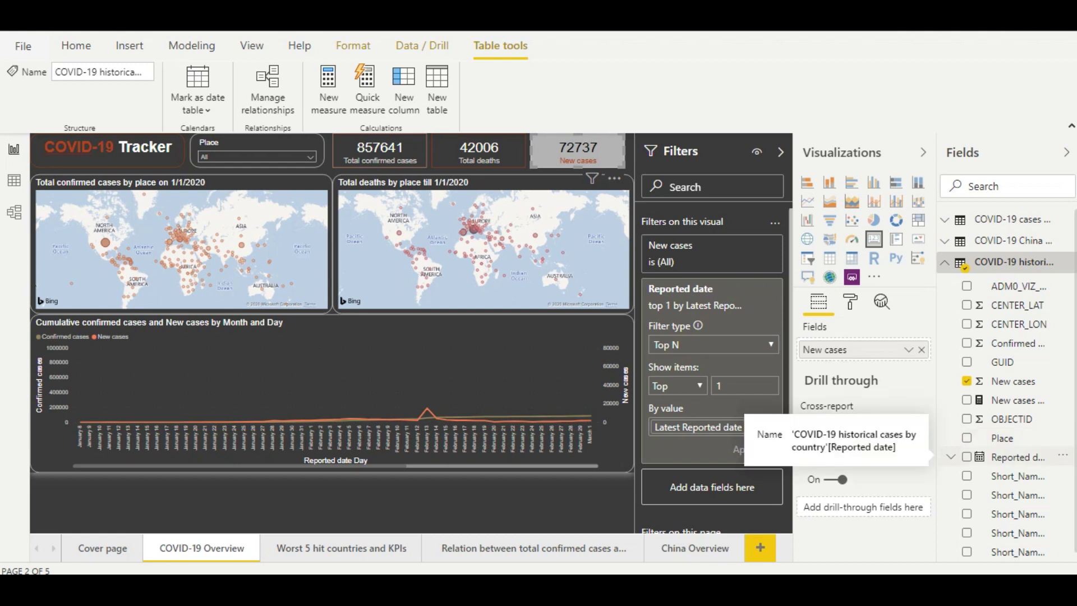
Examine the value that ranks the Reported date Top N filter and its aggregation options.
left_click_drag(1007, 457, 718, 429)
scroll(712, 393, "down", 1)
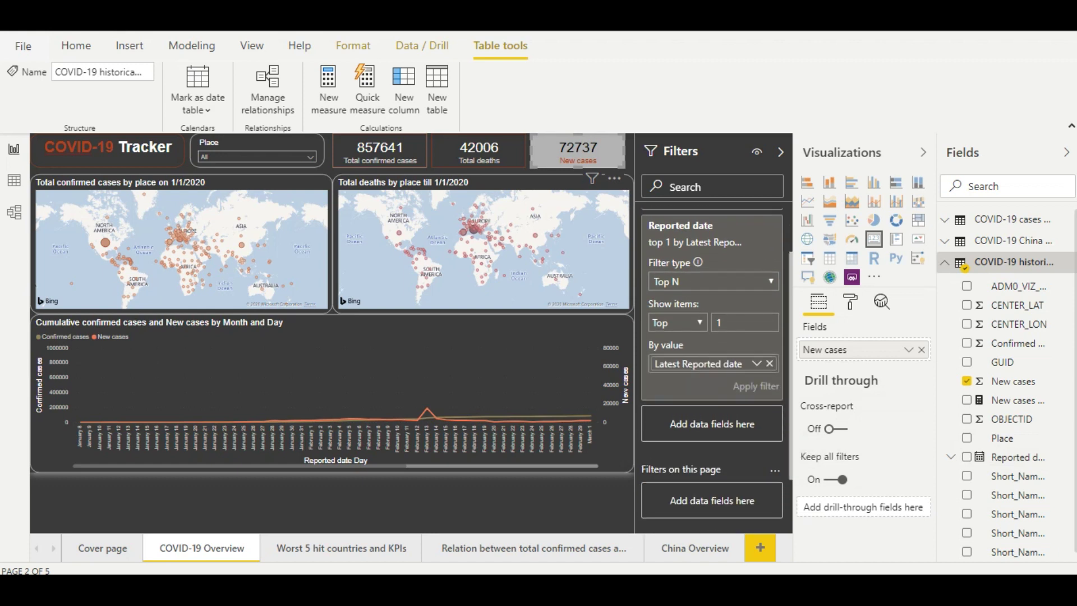
scroll(712, 365, "up", 1)
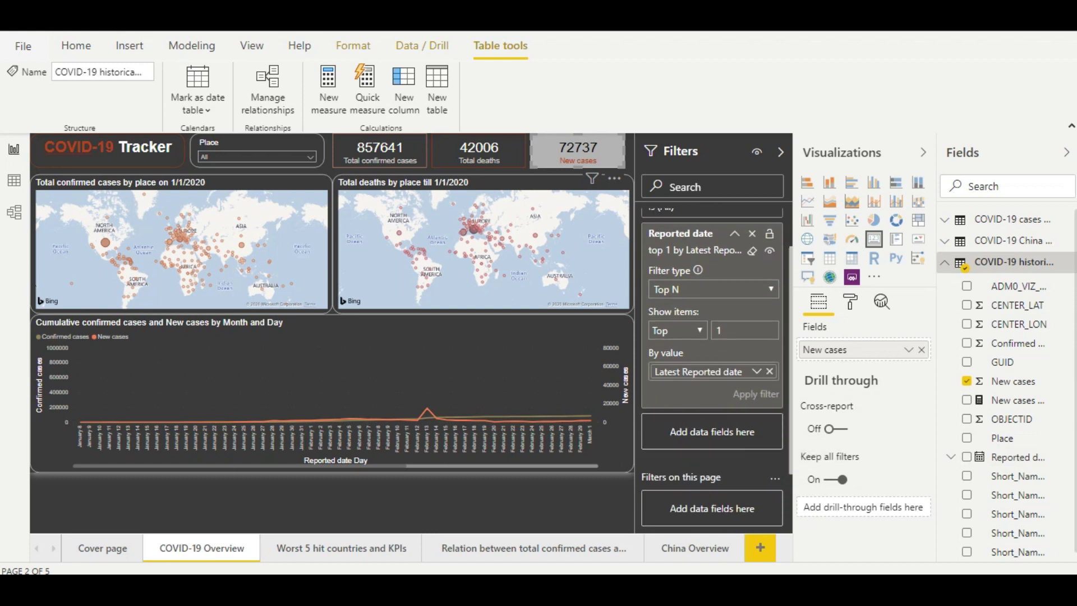
left_click(756, 371)
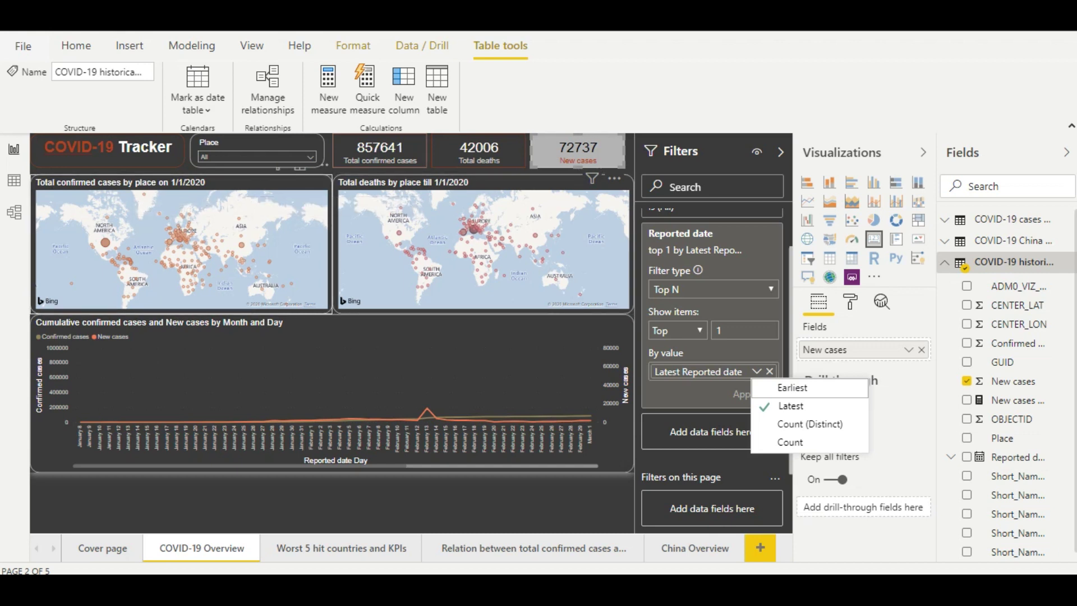
Inspect the location and size fields of the confirmed cases map and find them in the COVID-19 cases table.
left_click(182, 225)
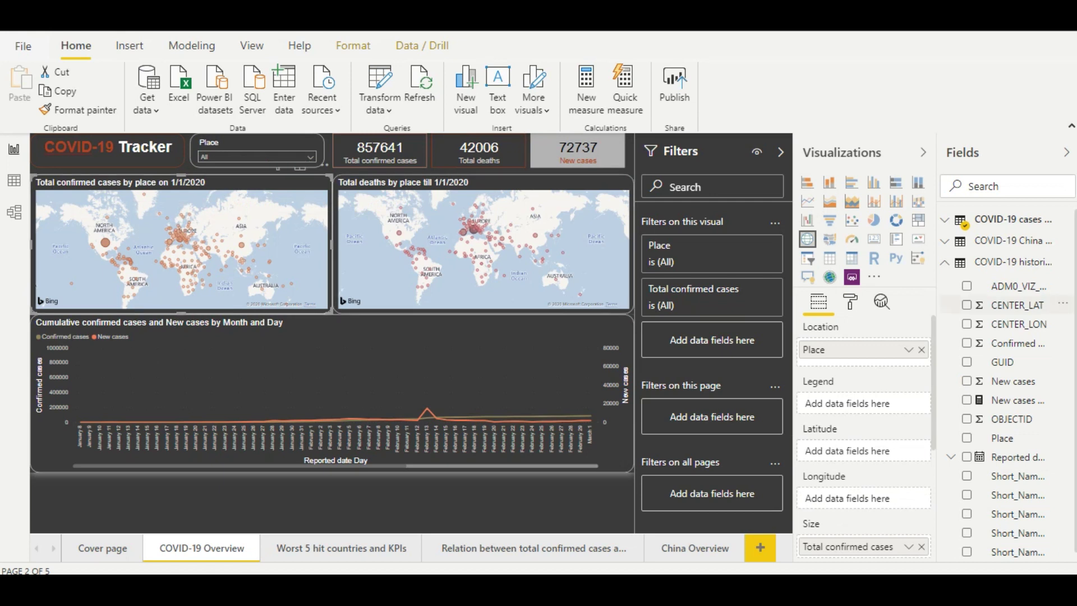
left_click(1013, 262)
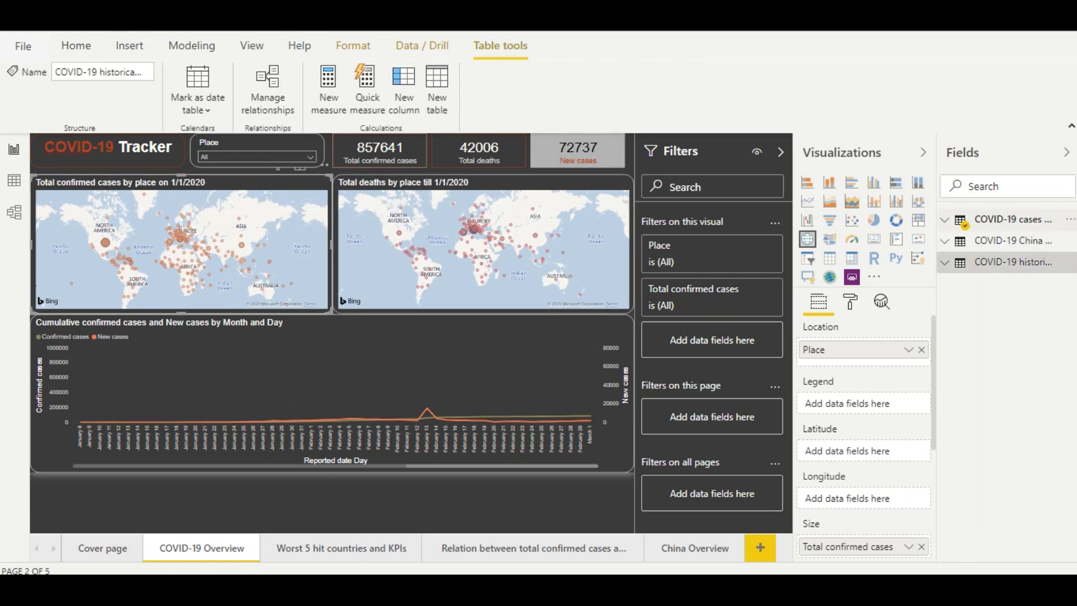
left_click(1012, 219)
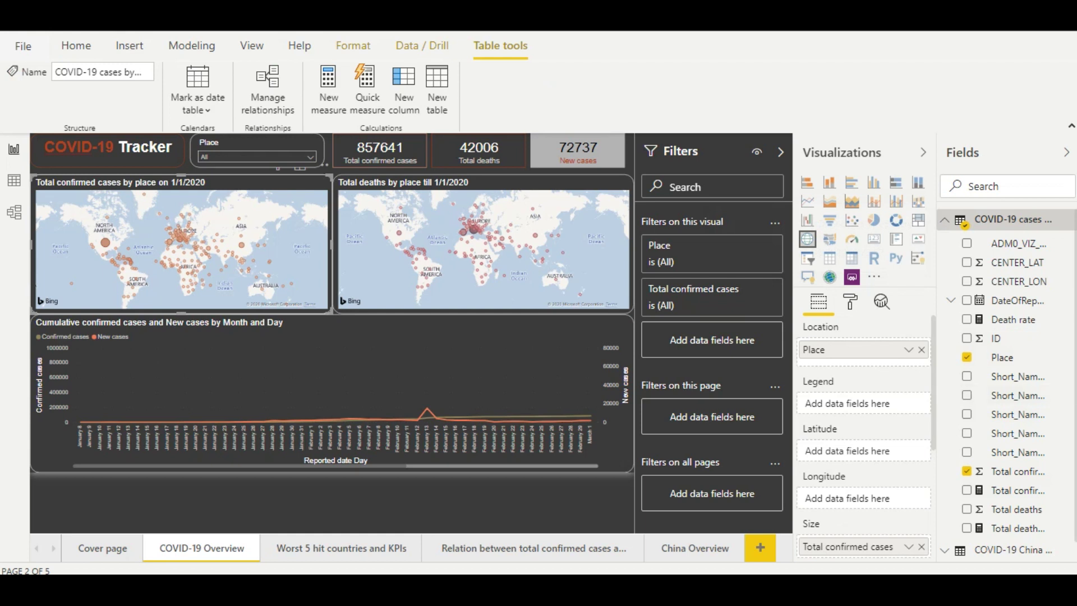
scroll(864, 438, "down", 3)
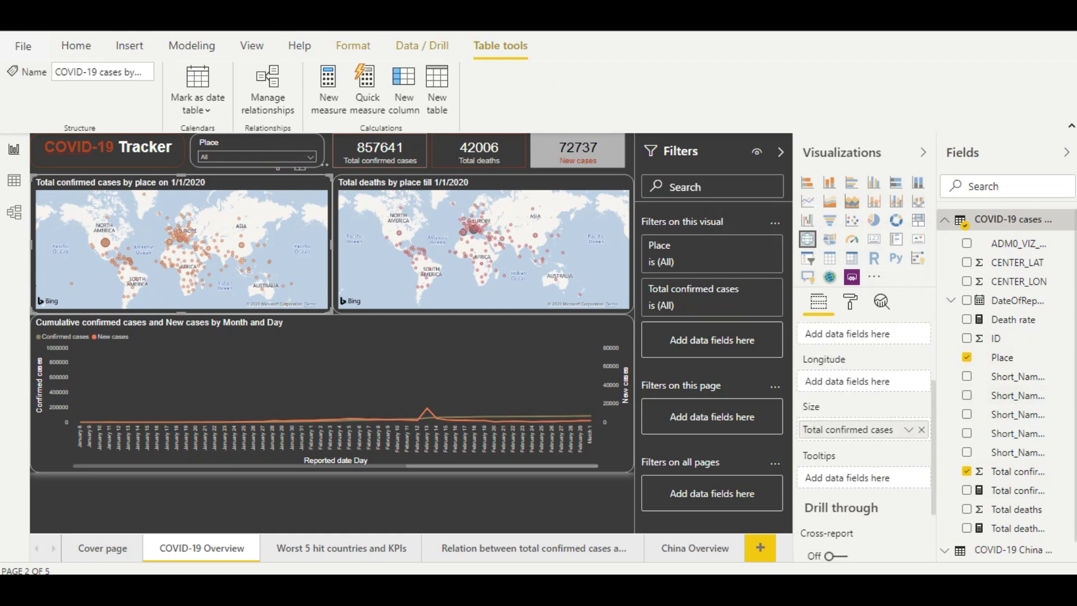
With the confirmed cases map selected, view the commands for the COVID-19 cases by country table, including New measure.
left_click(182, 245)
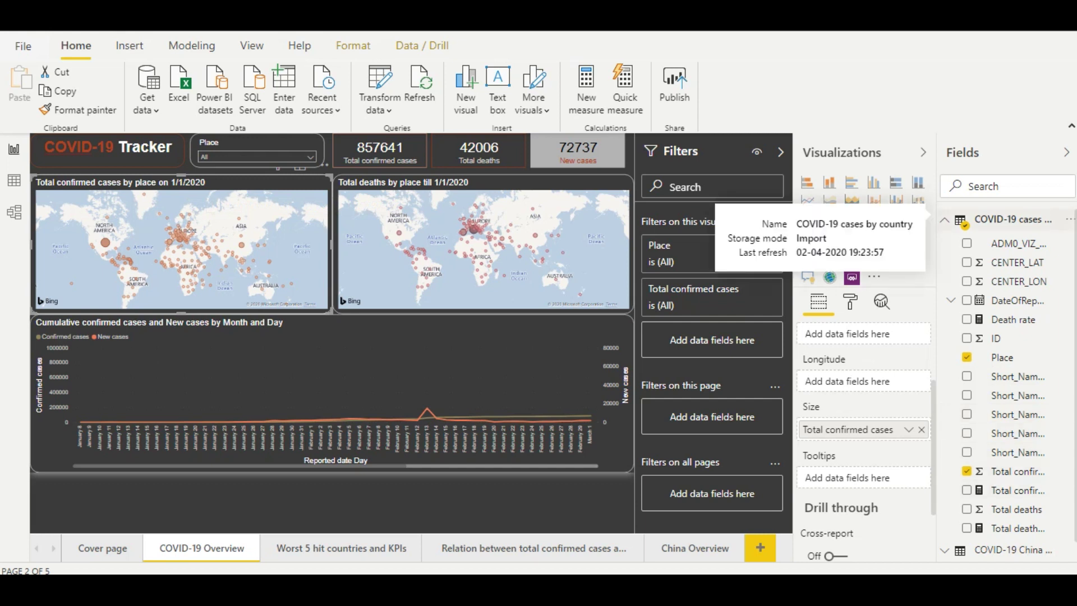
right_click(1008, 220)
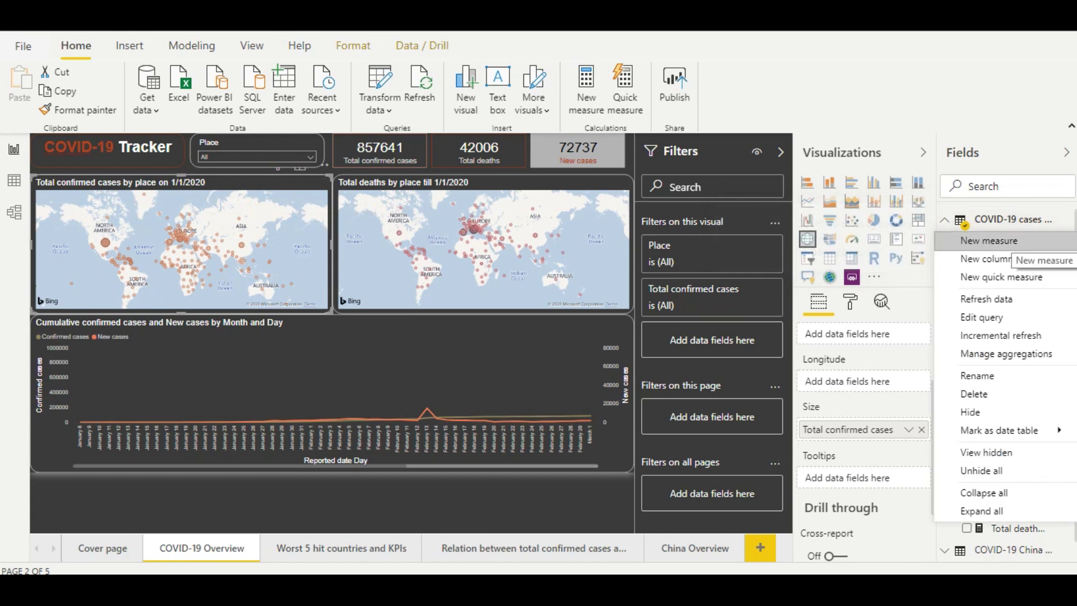
key("Escape")
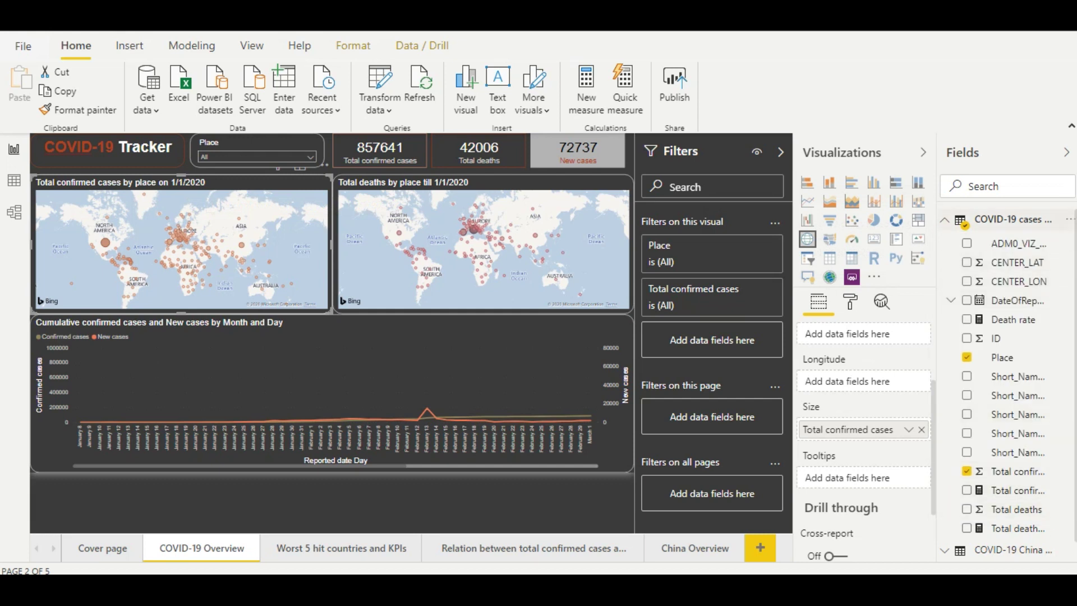
left_click(1069, 218)
left_click(987, 238)
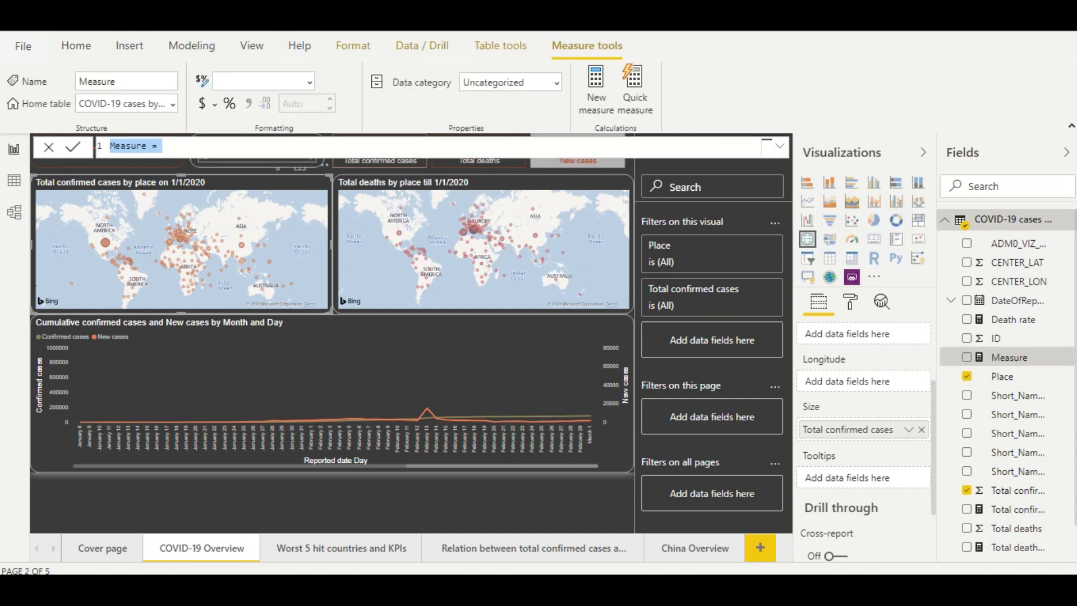
left_click(147, 146)
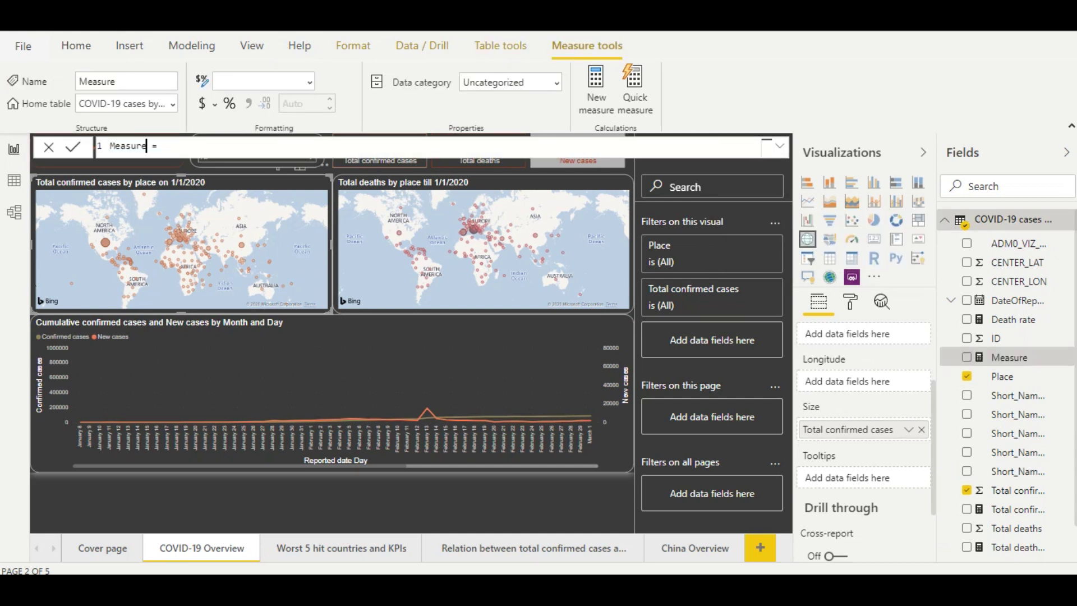
left_click_drag(147, 146, 110, 146)
left_click(163, 146)
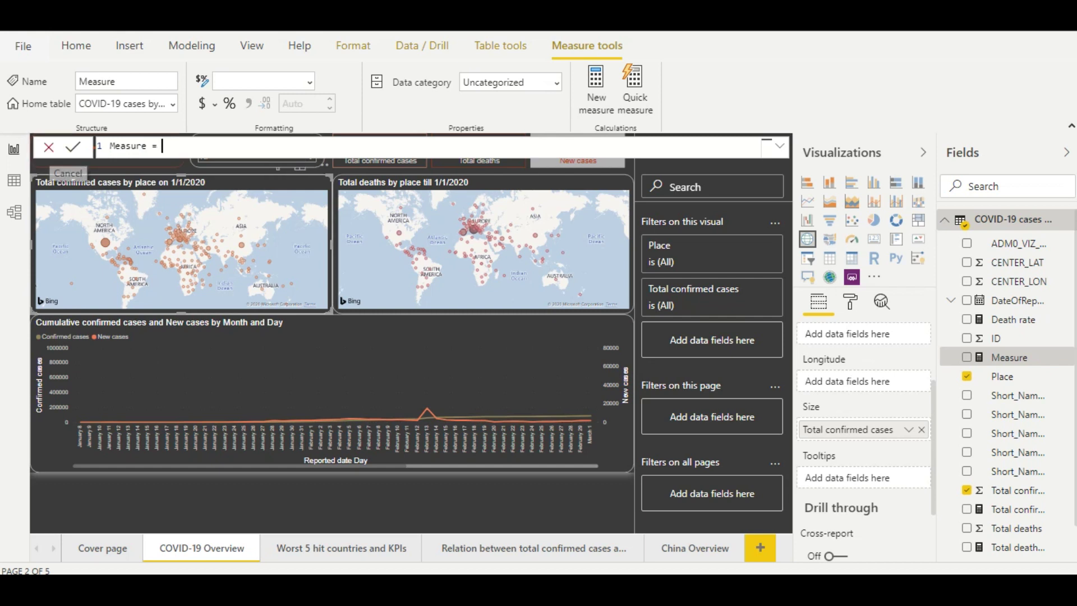
left_click(49, 147)
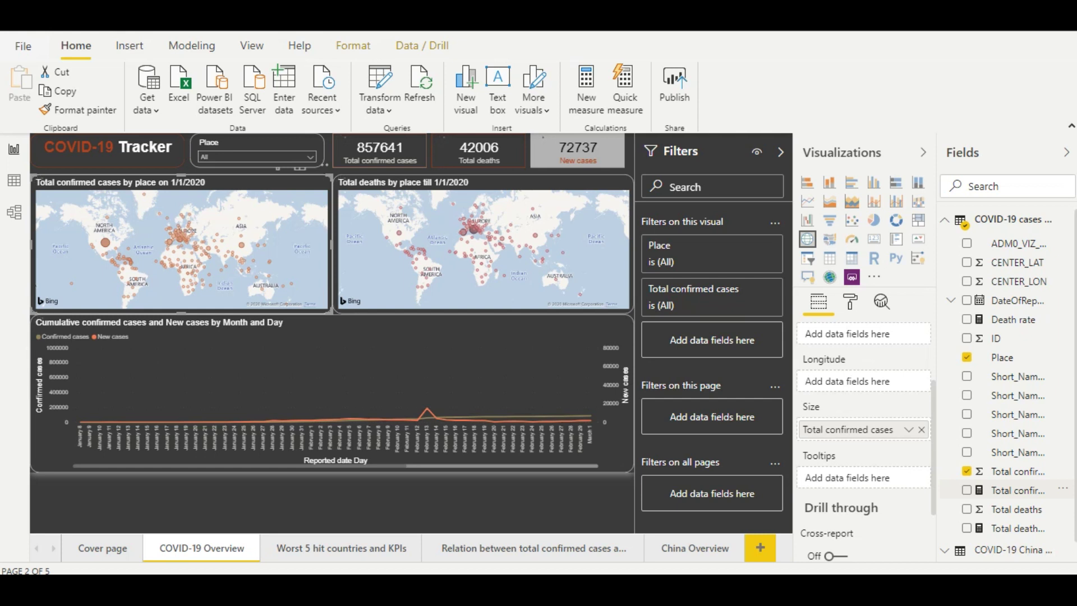
Review the formula of the Total confirmed cases by place title measure, then select the deaths and confirmed cases maps to compare their titles.
left_click(1016, 490)
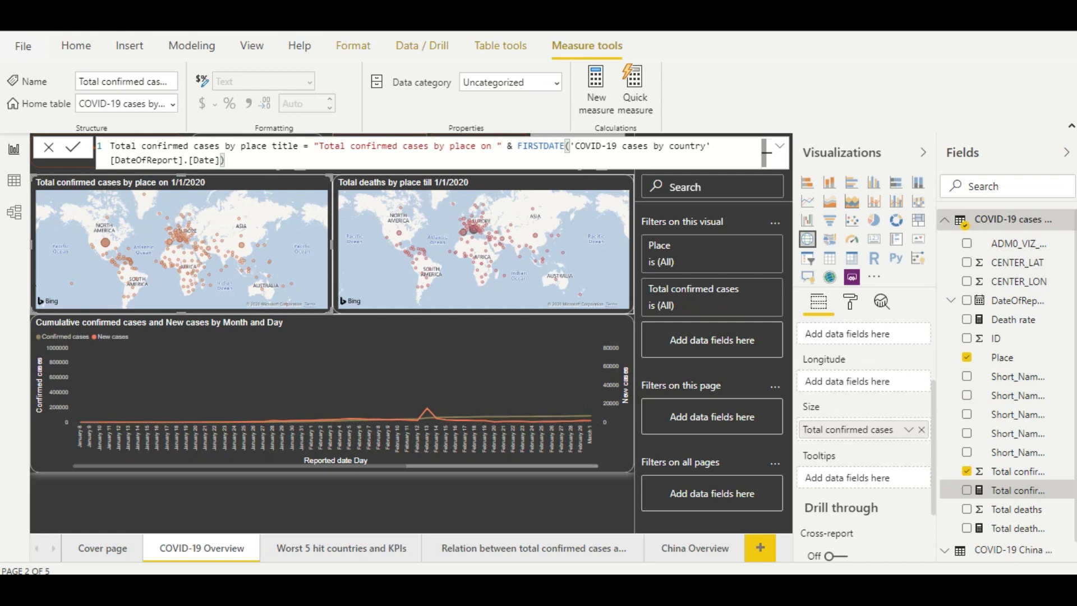
left_click(494, 184)
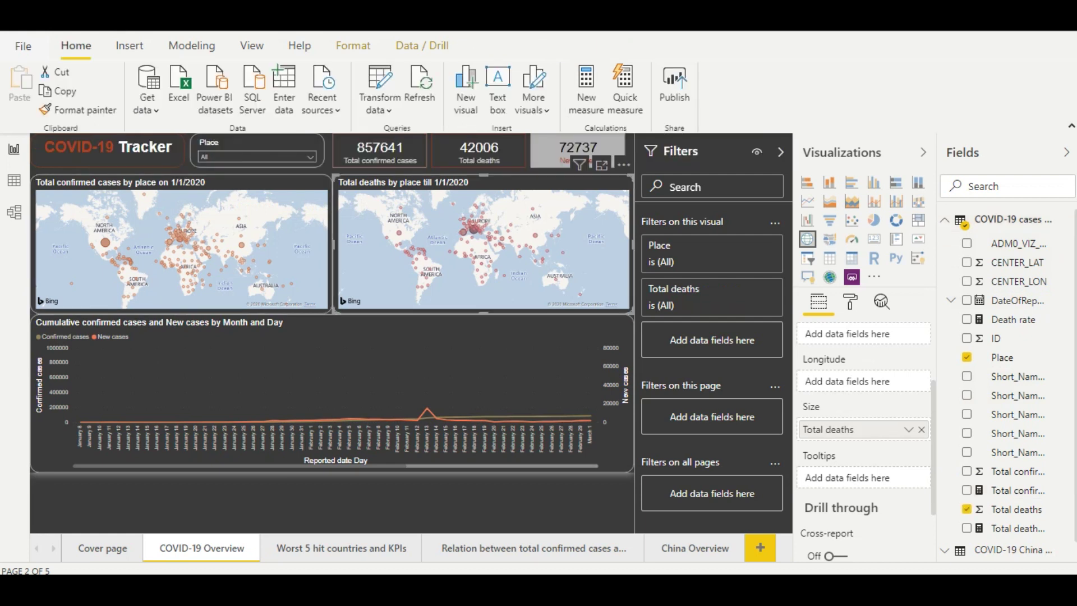
left_click(120, 183)
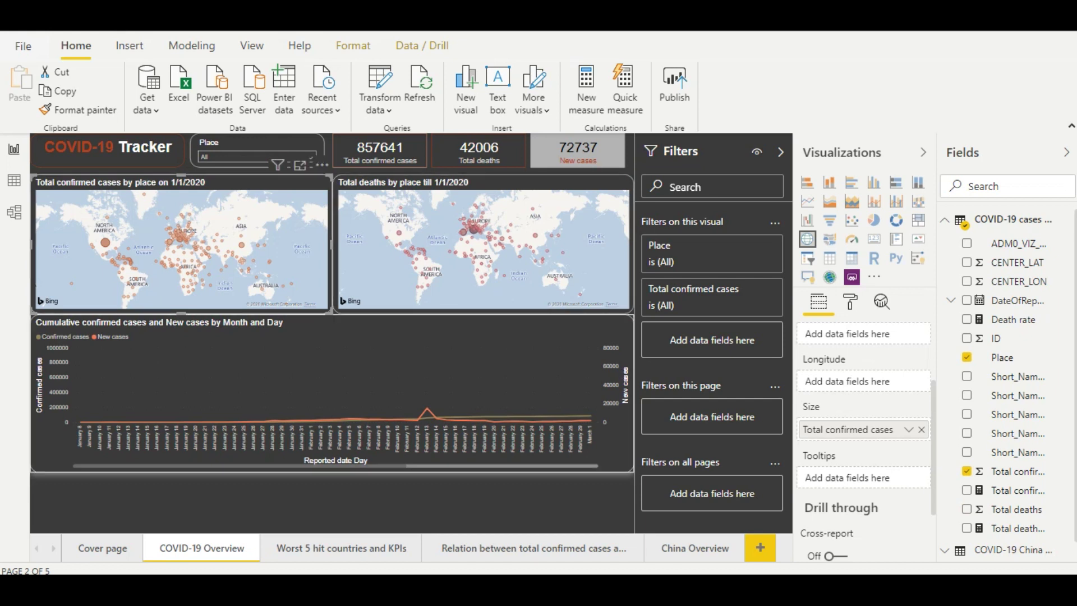
Open the conditional formatting settings for the default data color of the confirmed cases map.
left_click(851, 302)
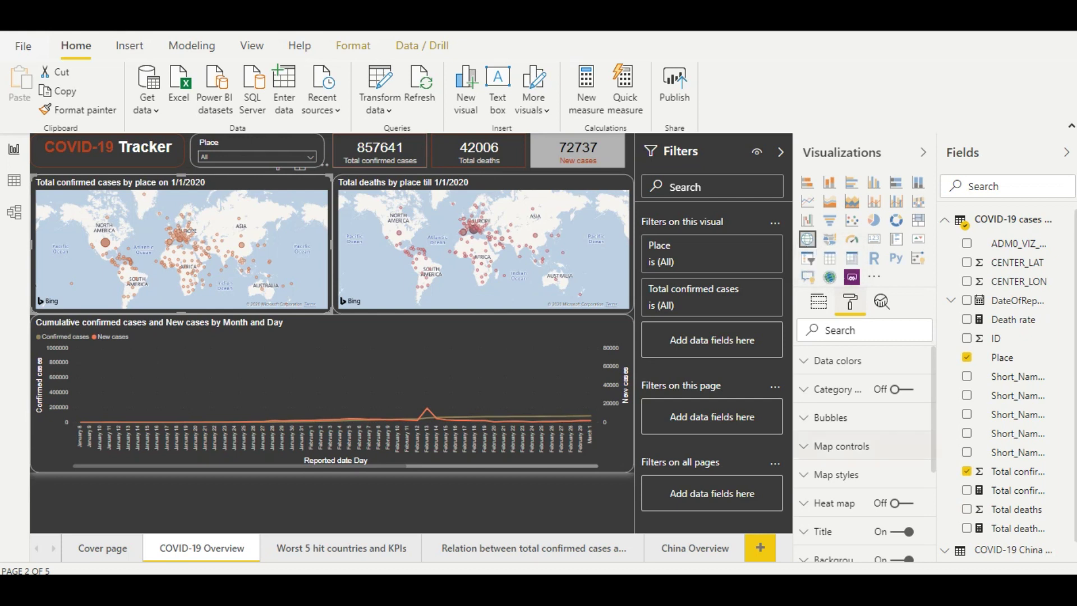
scroll(861, 449, "down", 1)
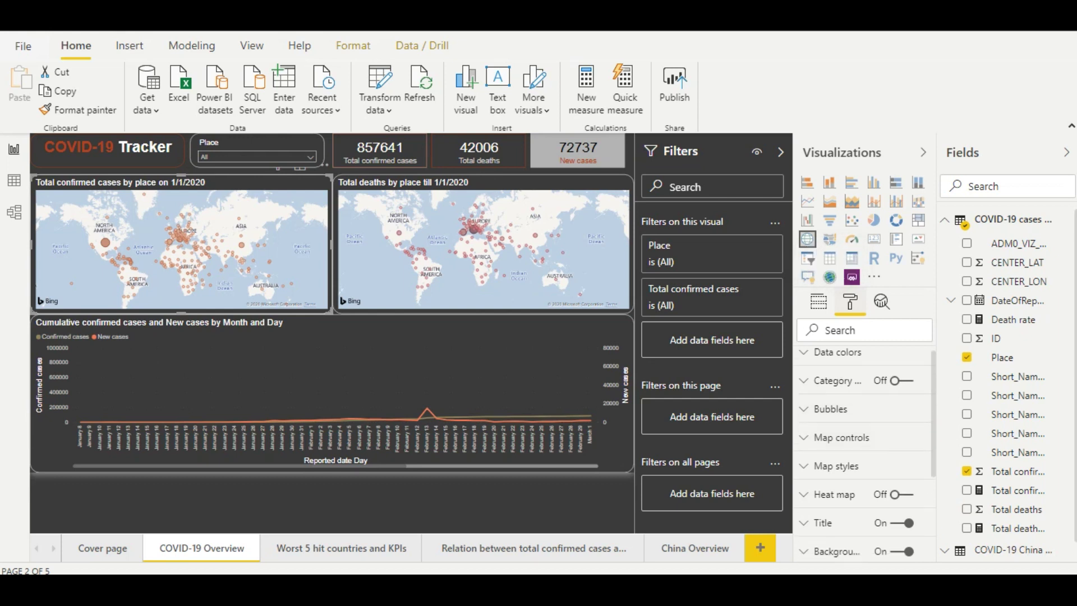
scroll(861, 449, "up", 1)
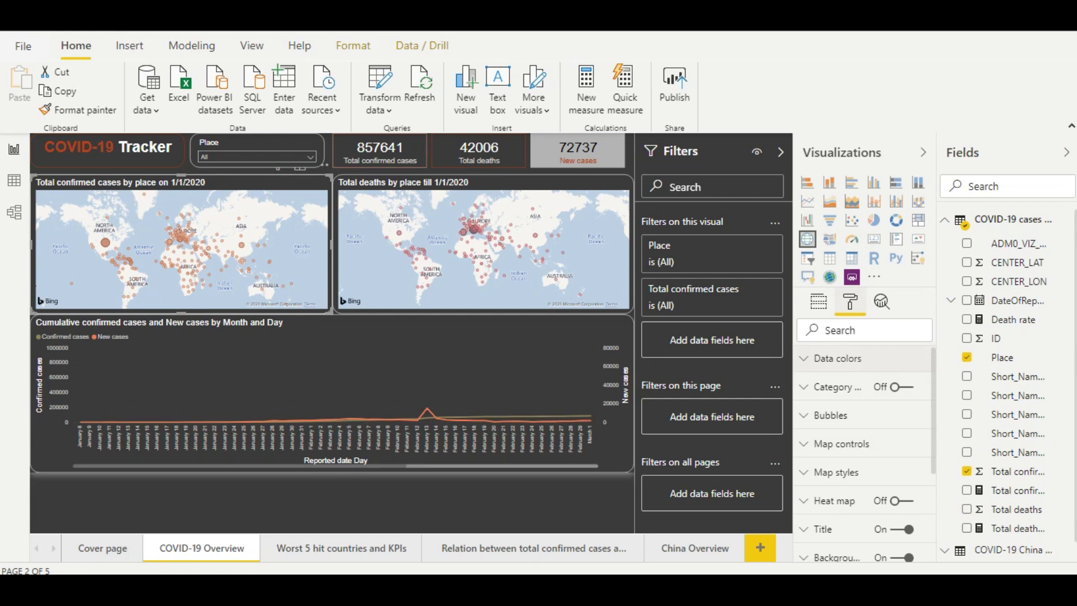
left_click(837, 358)
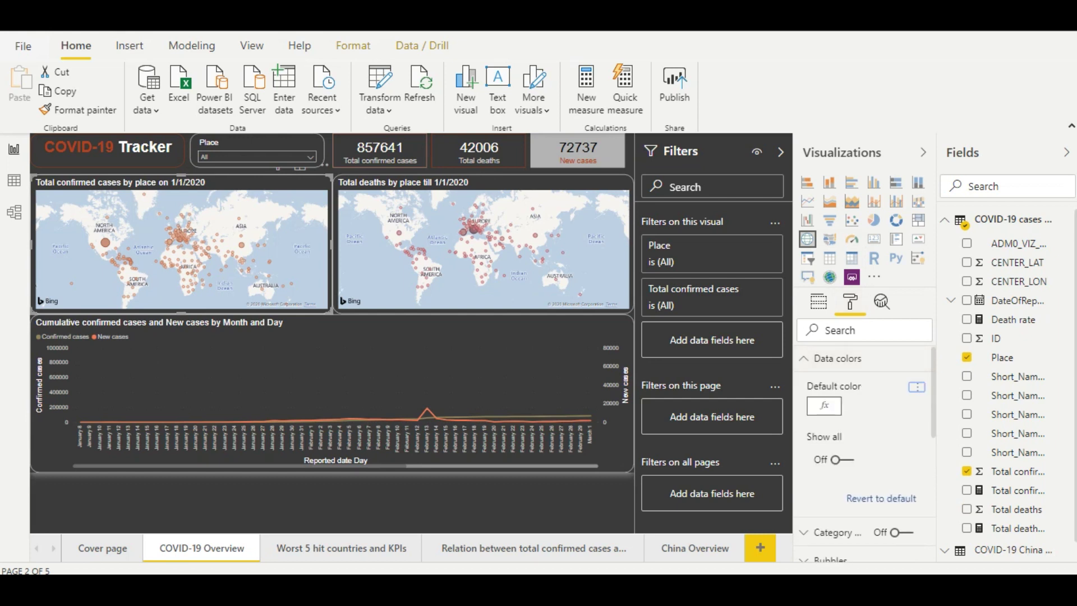
left_click(917, 387)
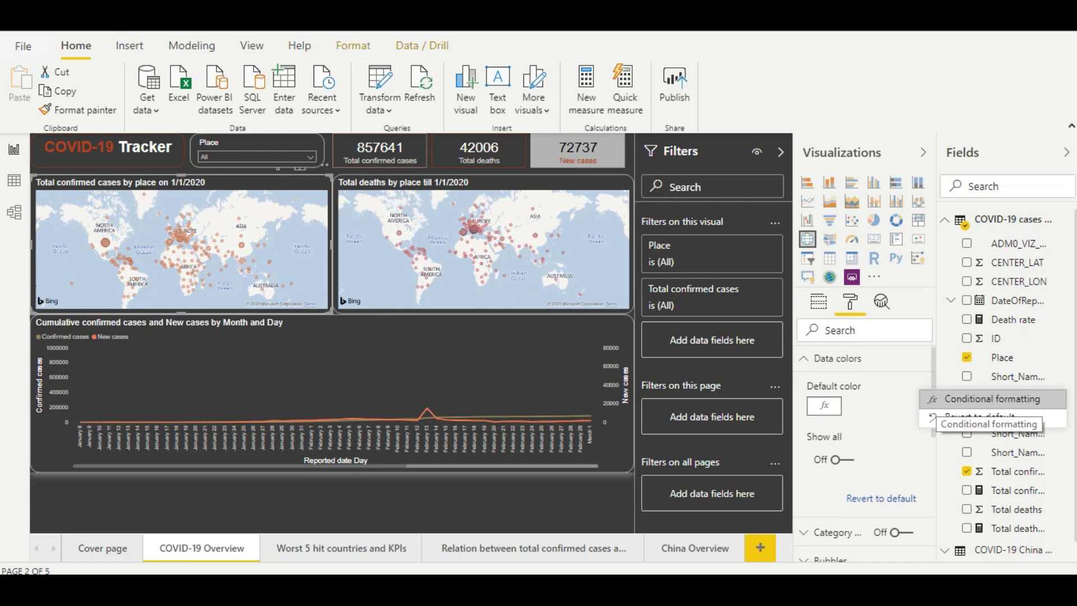
left_click(979, 417)
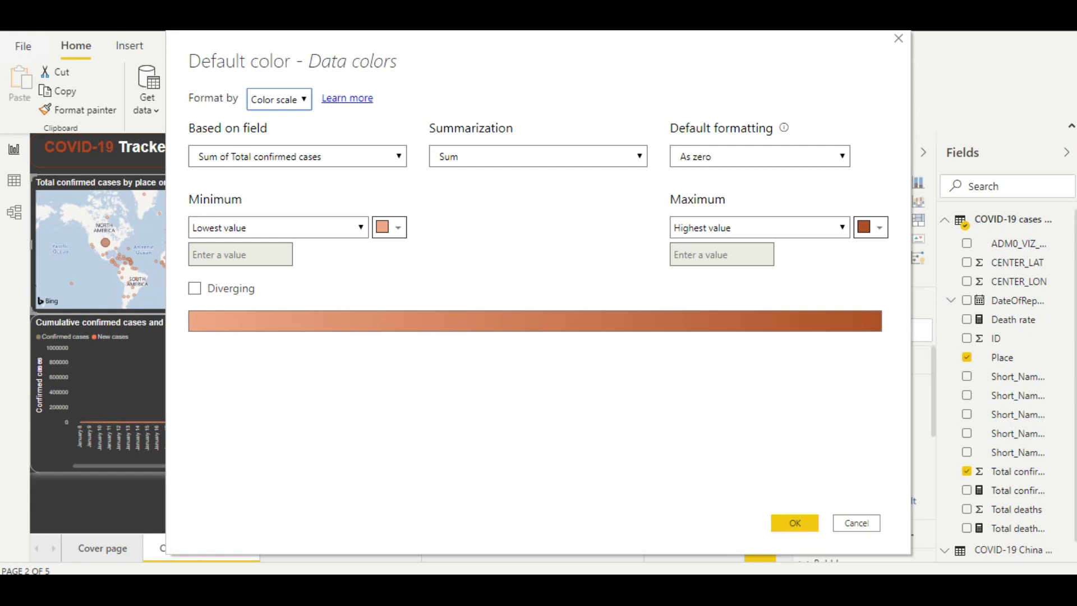
Review the color scale's base field, summarization and minimum and maximum colors, and accept the settings as they are.
left_click(399, 157)
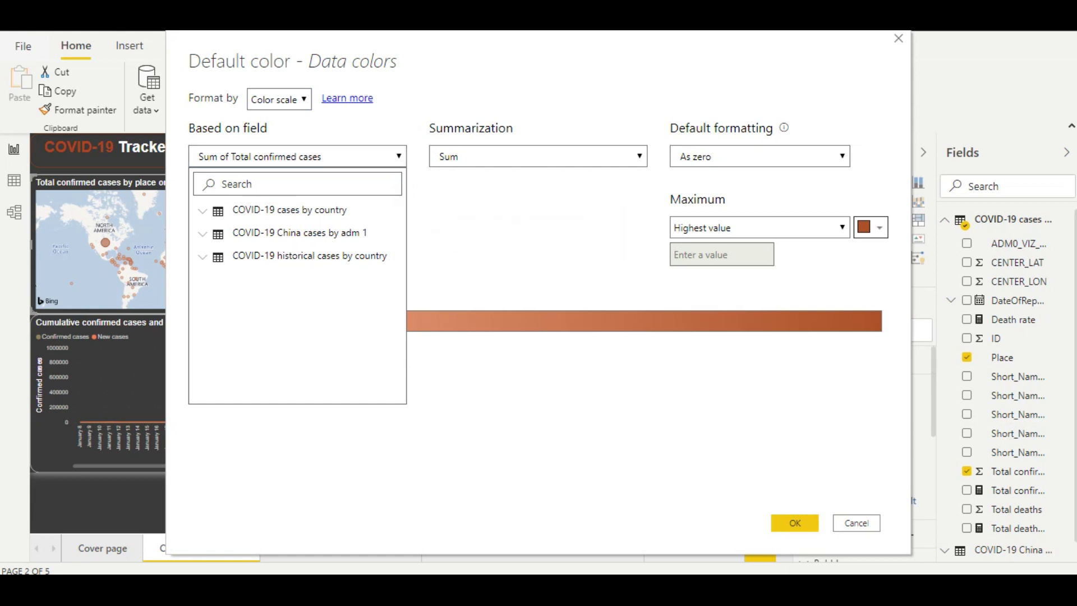
left_click(537, 156)
left_click(505, 175)
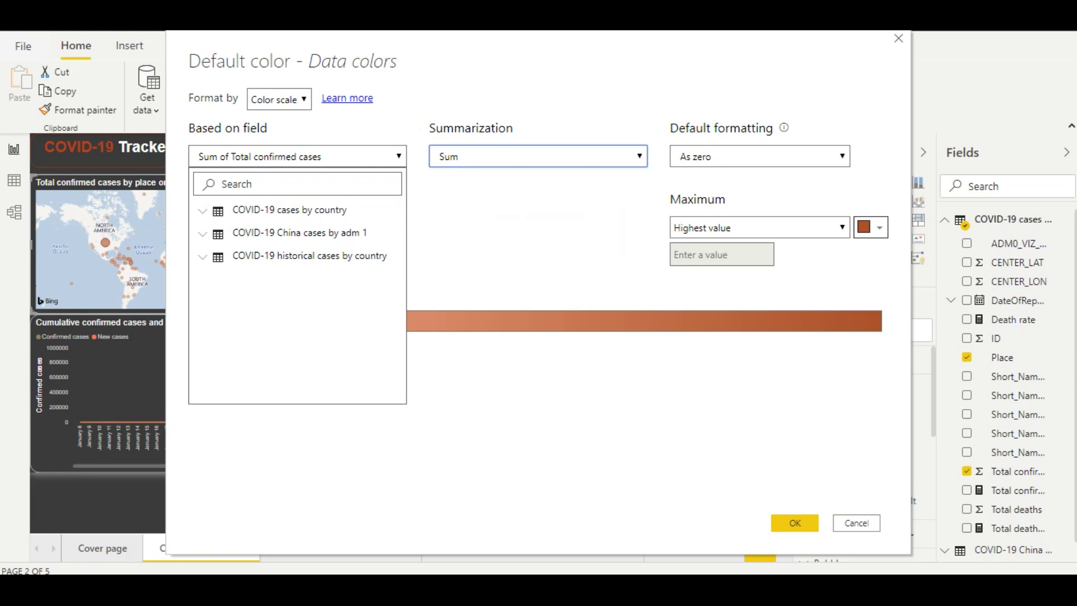
left_click(297, 157)
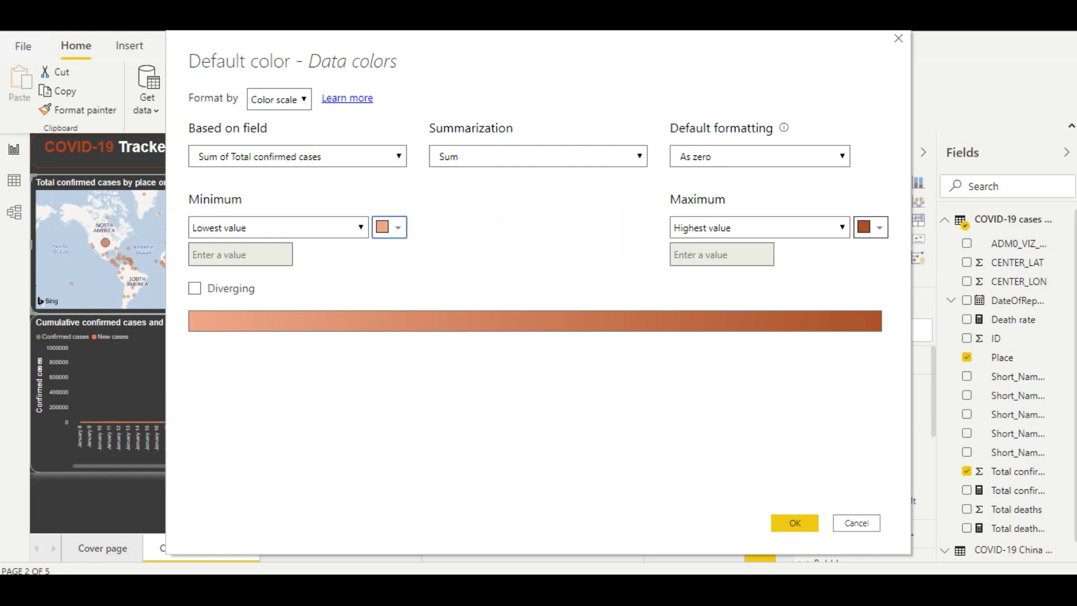
left_click(389, 227)
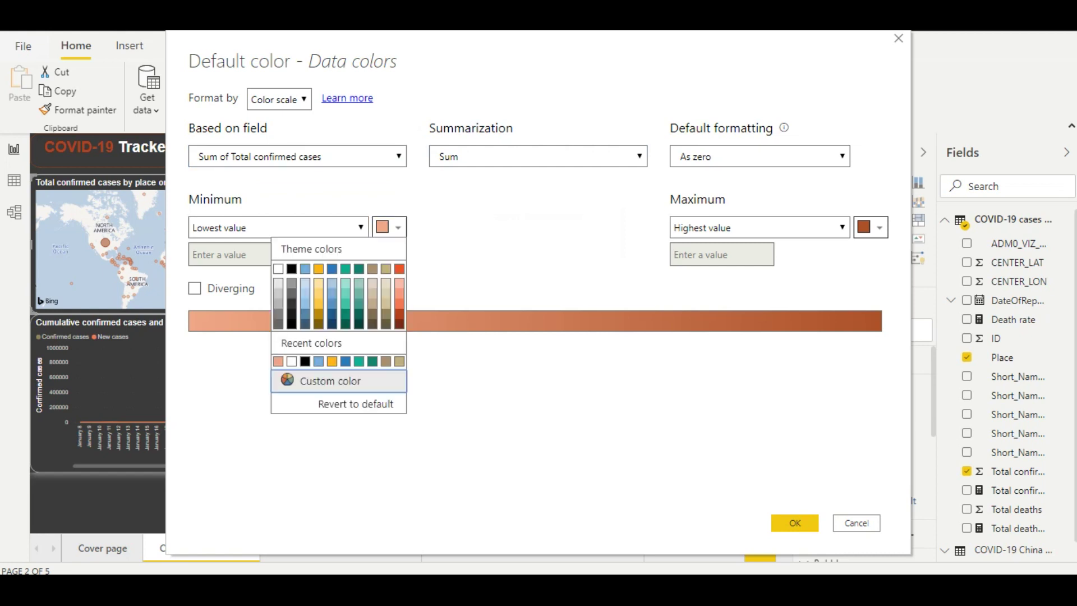
left_click(389, 228)
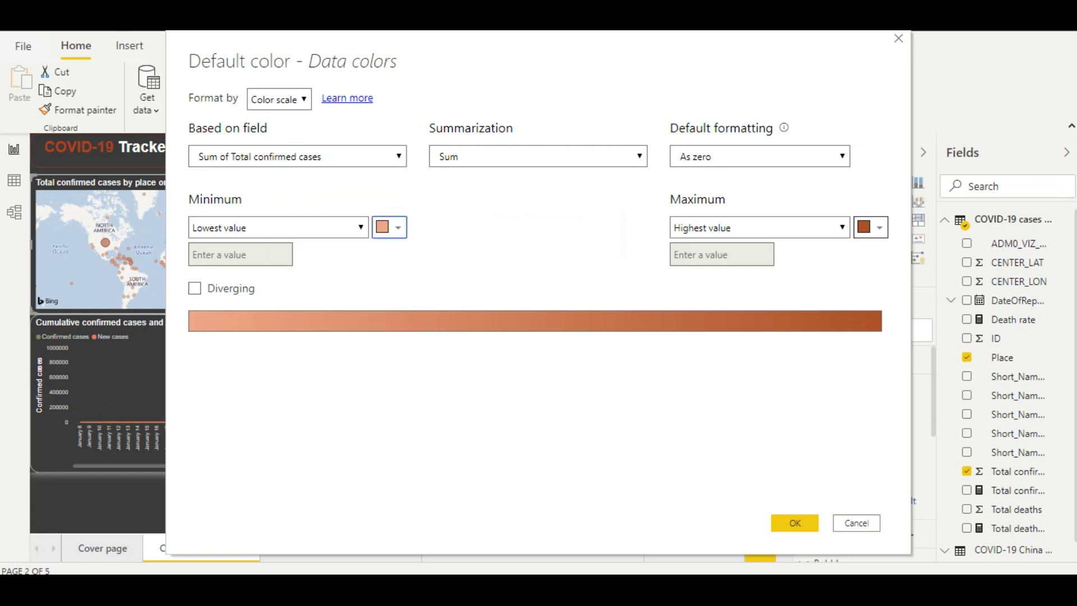
left_click(871, 227)
left_click(871, 227)
left_click(795, 523)
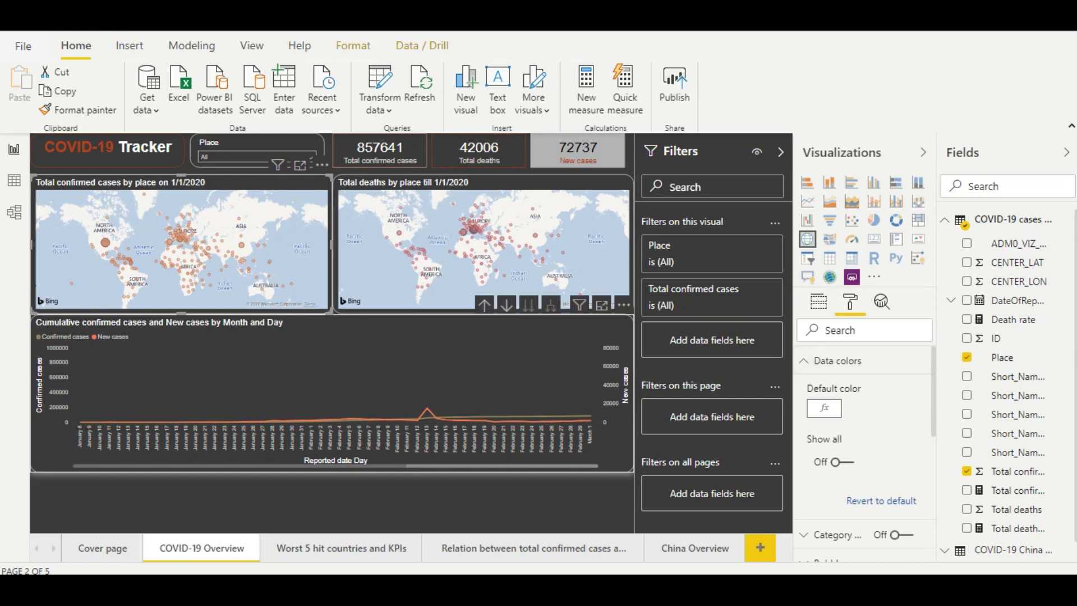
Examine the cumulative confirmed and new cases line chart across its dates, and view the fields assigned to its axes and values.
left_click(392, 337)
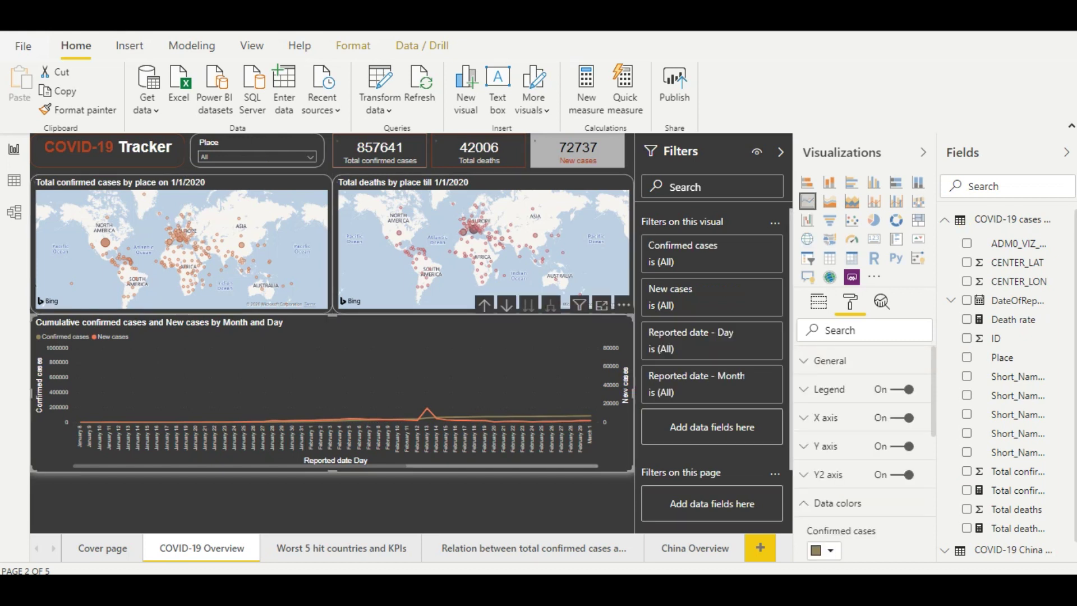
scroll(337, 393, "right", 3)
scroll(336, 393, "right", 1)
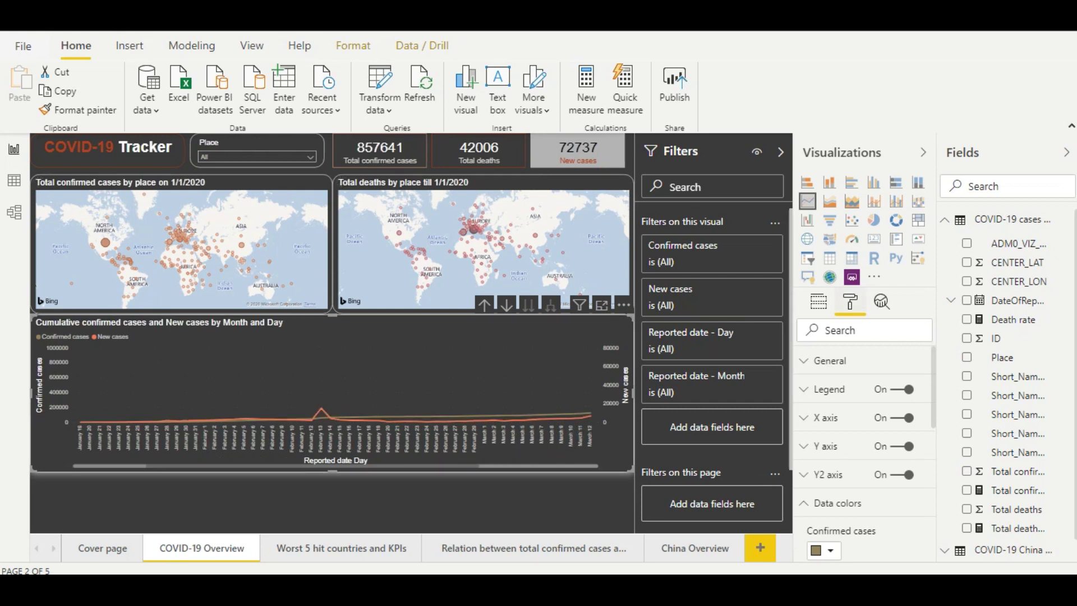
left_click(819, 301)
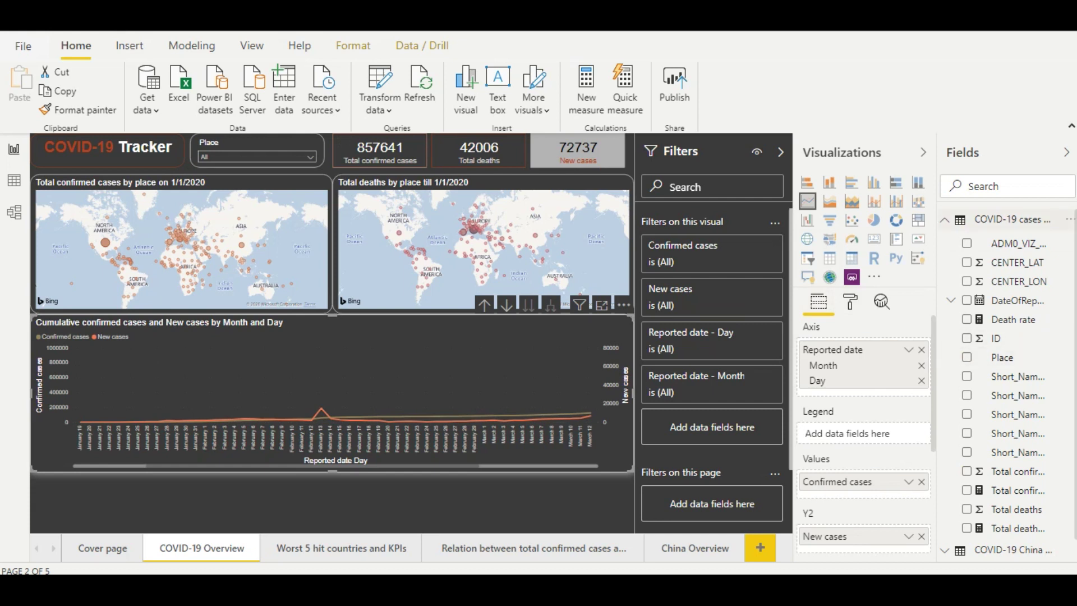
Find the line chart's Reported date, Confirmed cases and New cases fields in the COVID-19 historical cases by country table.
left_click(987, 219)
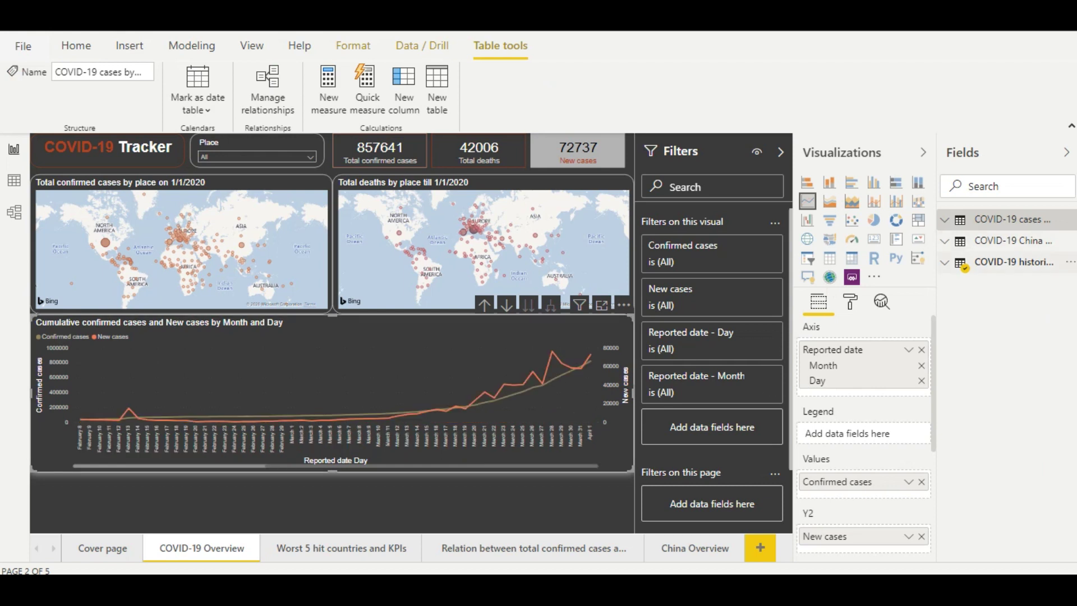
left_click(1004, 262)
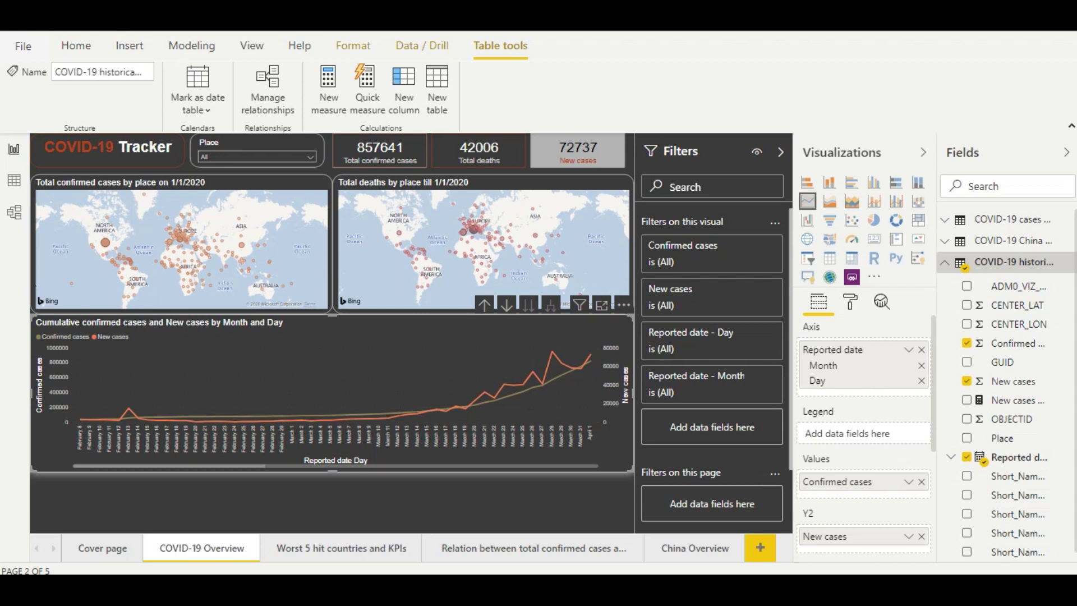
scroll(863, 438, "down", 3)
left_click(1013, 342)
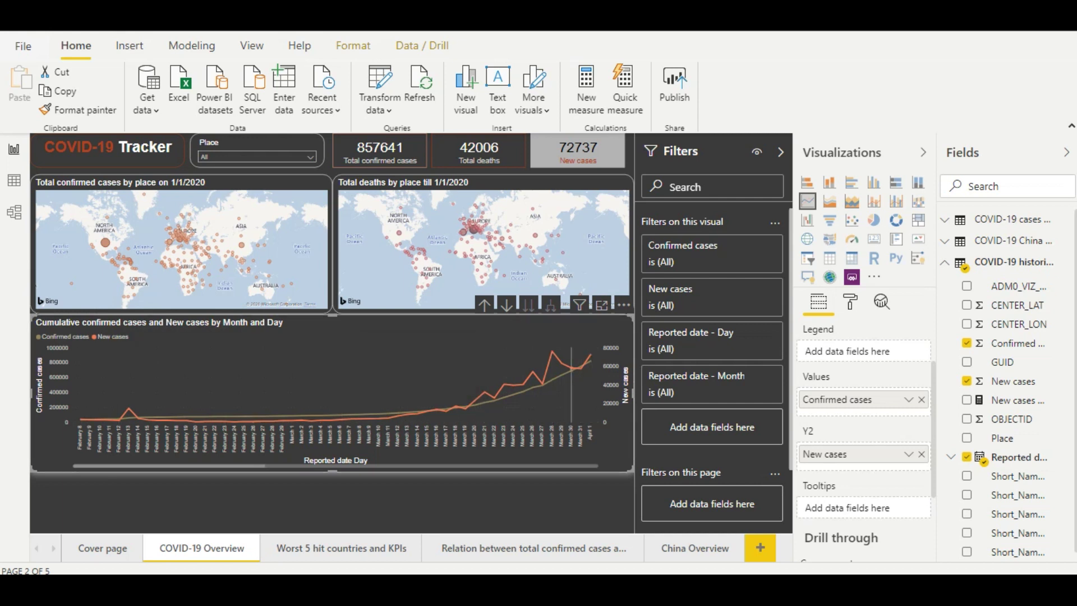
mouse_move(581, 398)
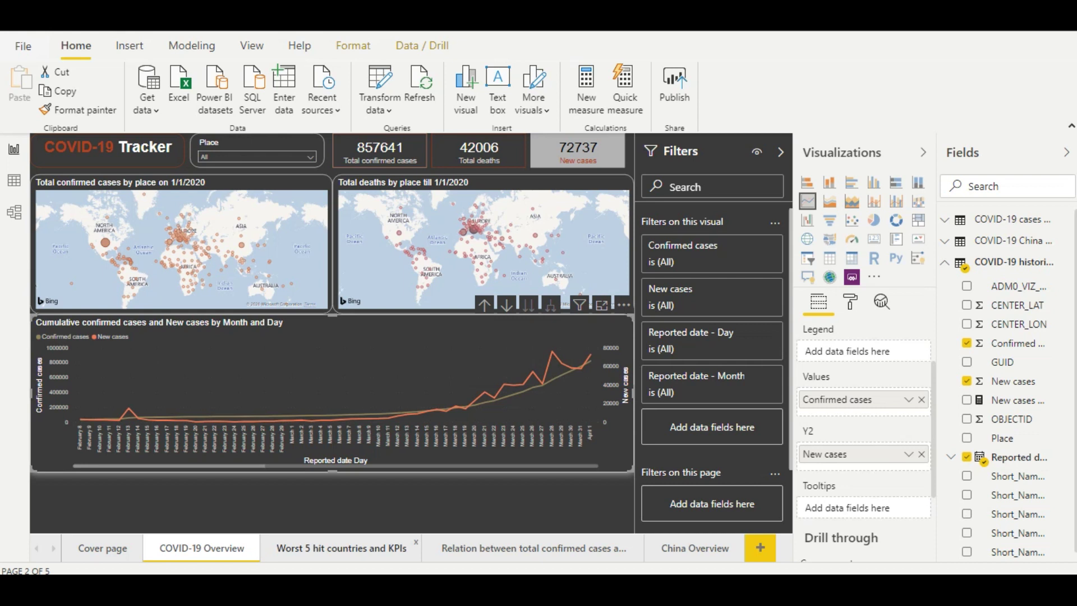
On the Worst 5 hit countries and KPIs page, compare the Place filters of the Total confirmed cases, Total deaths and Death rate cards.
left_click(341, 548)
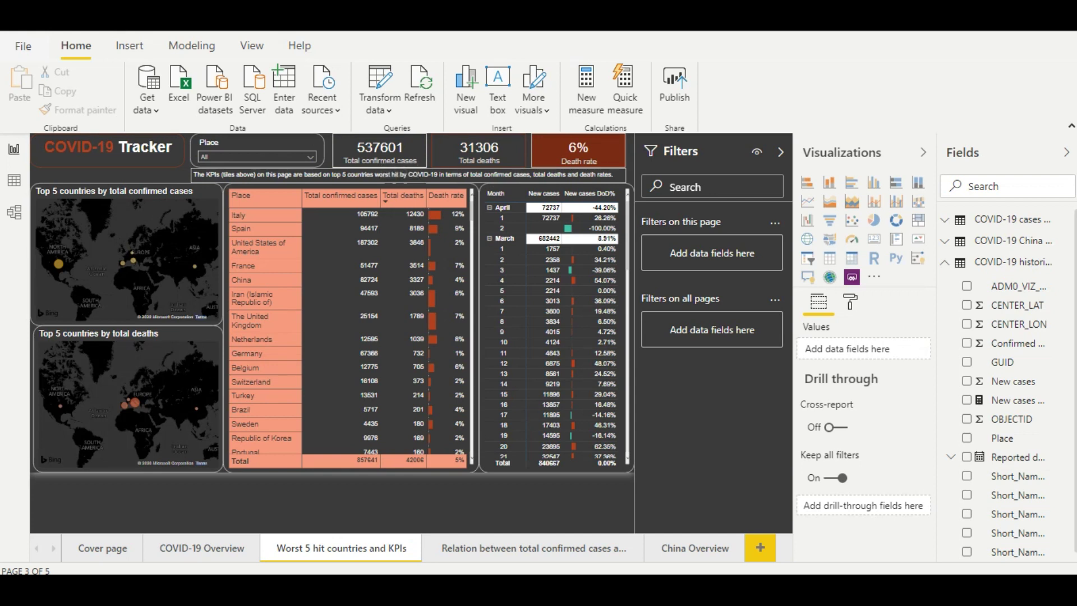
left_click(380, 151)
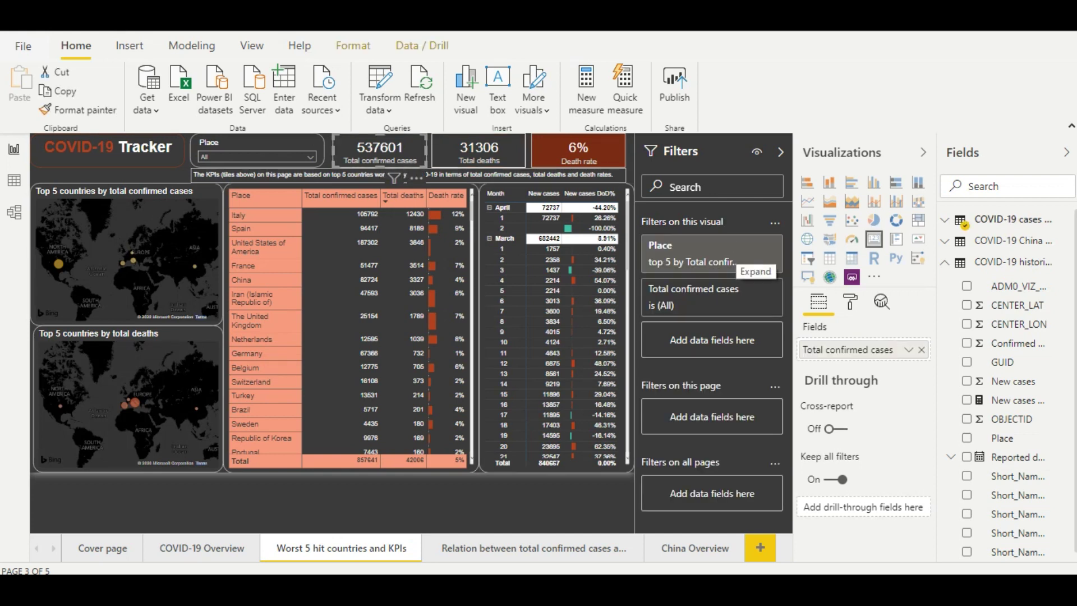
left_click(486, 158)
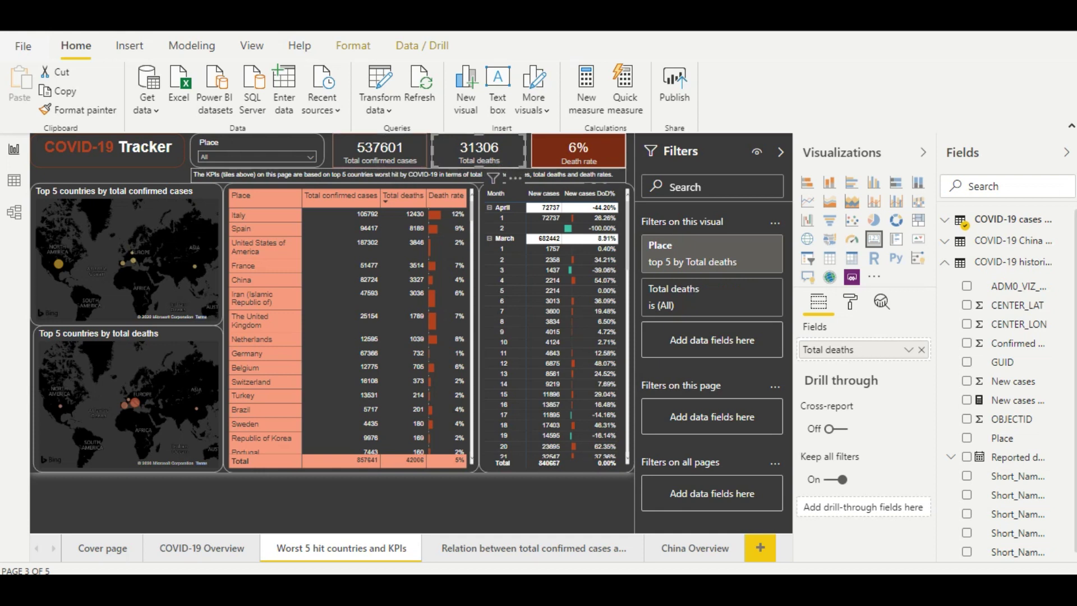
left_click(578, 153)
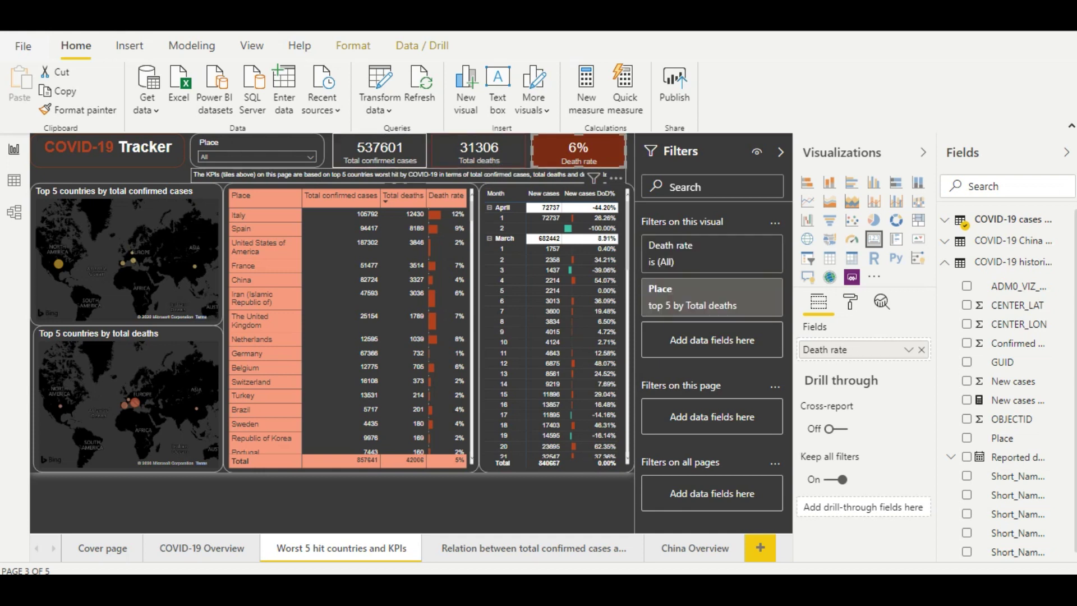
left_click(380, 152)
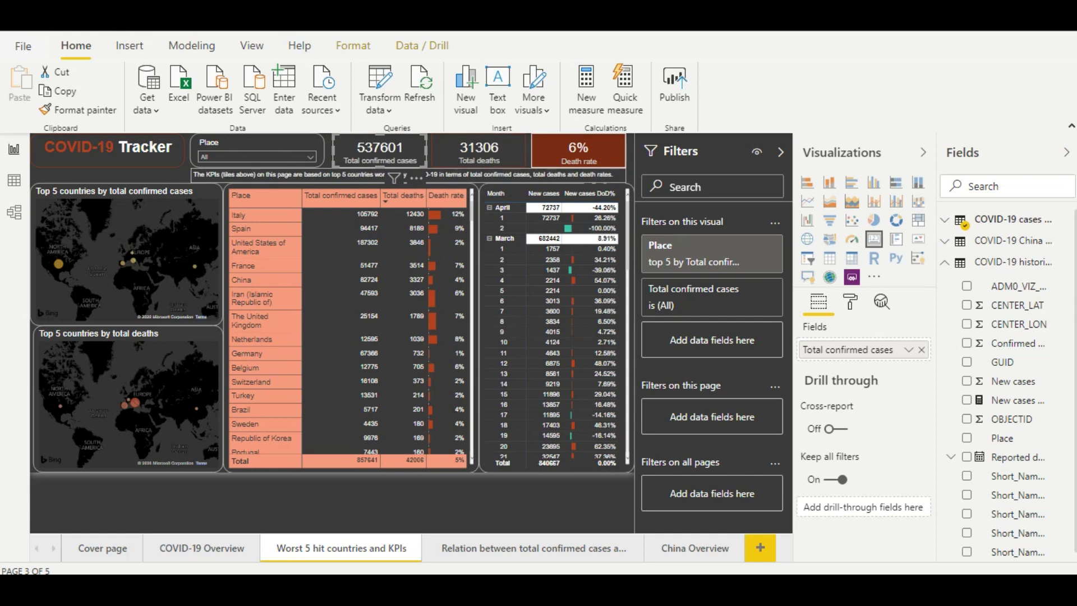
left_click(578, 150)
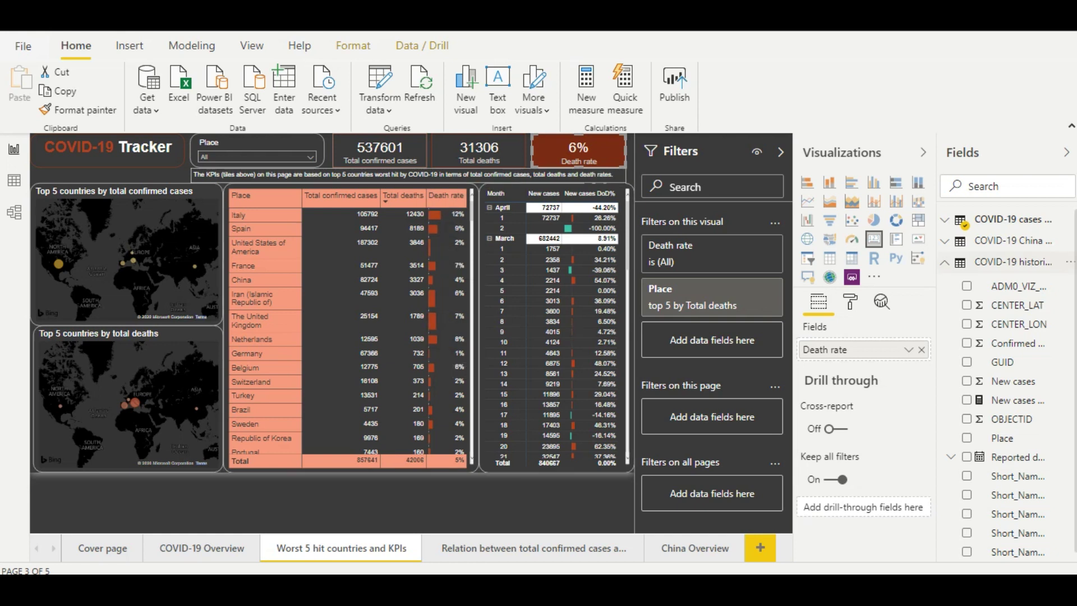
Try a Division quick measure of Total deaths over Total confirmed cases from the COVID-19 cases by country table, and discard it.
left_click(945, 262)
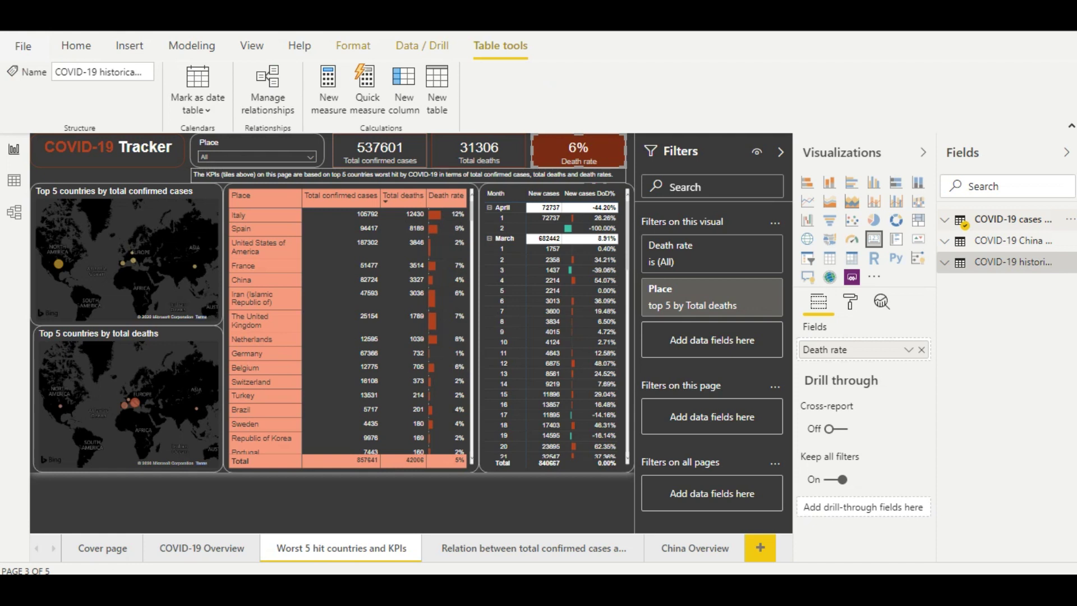
left_click(945, 219)
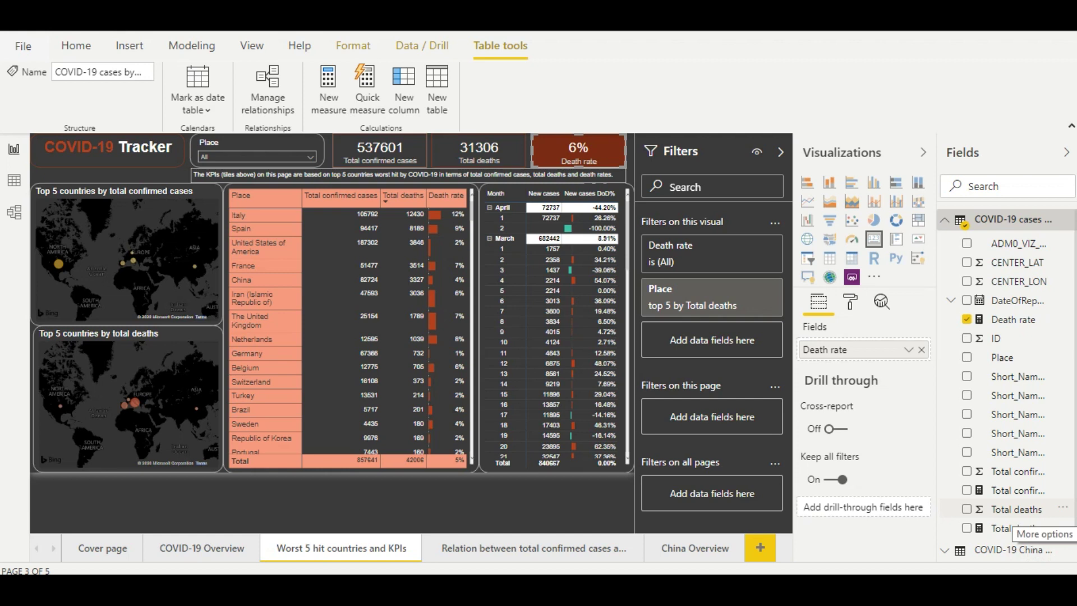
left_click(1062, 509)
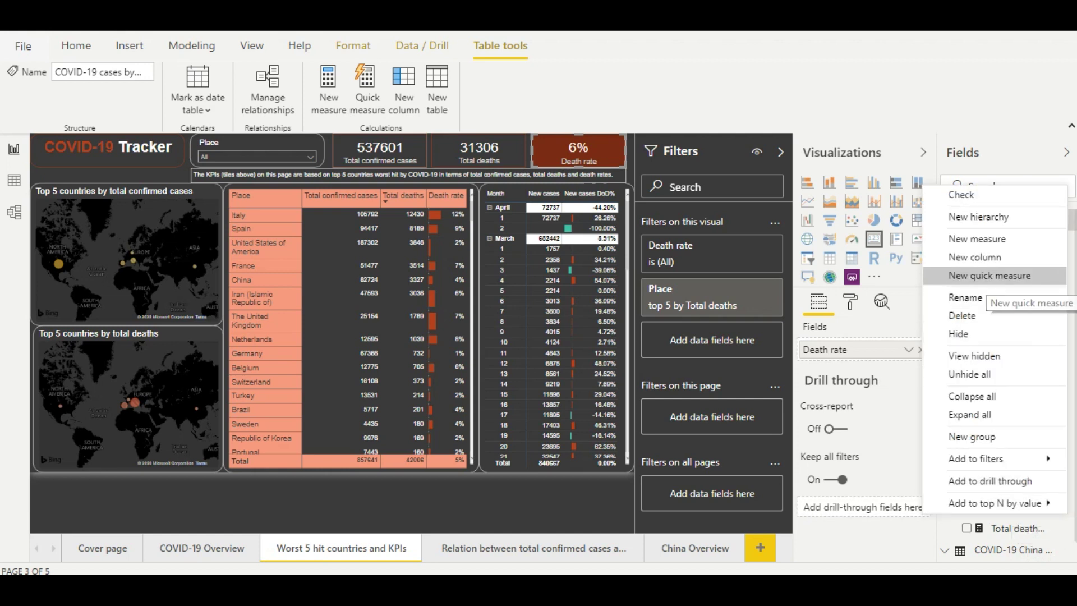
left_click(990, 275)
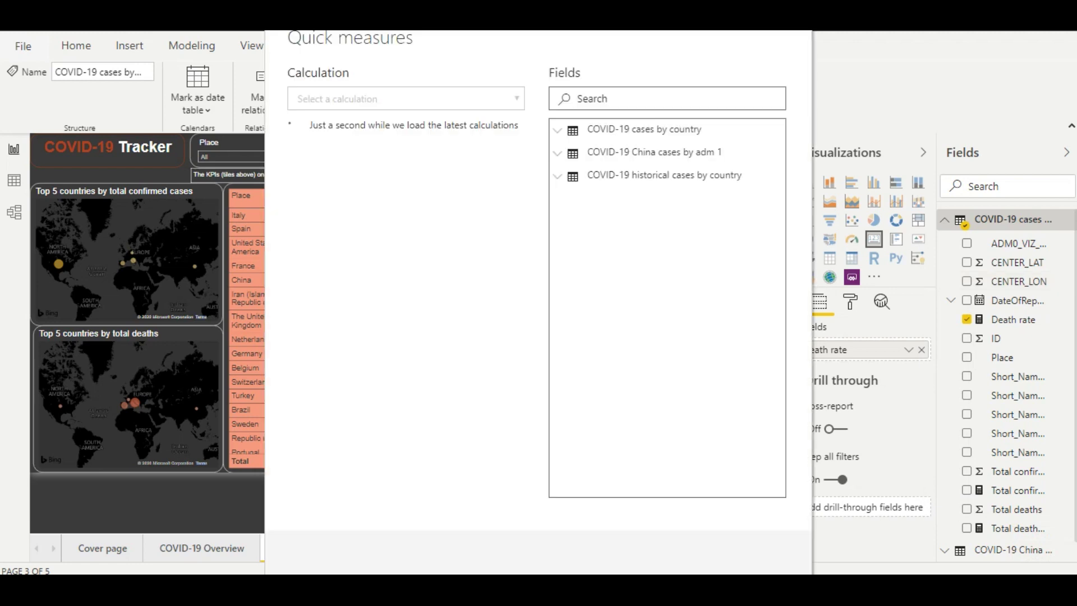
left_click(405, 99)
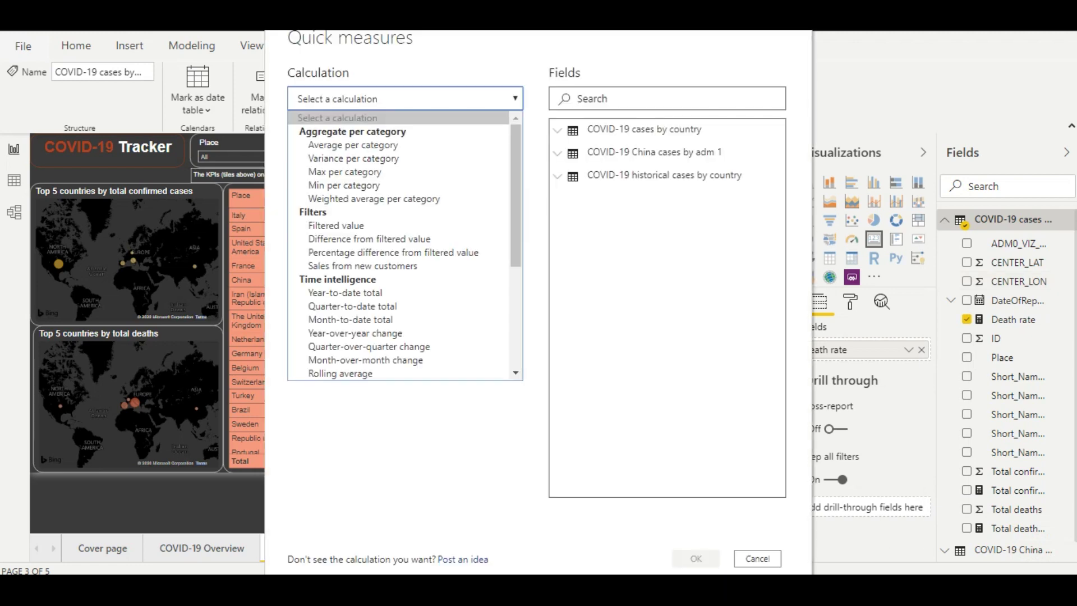
scroll(399, 246, "down", 5)
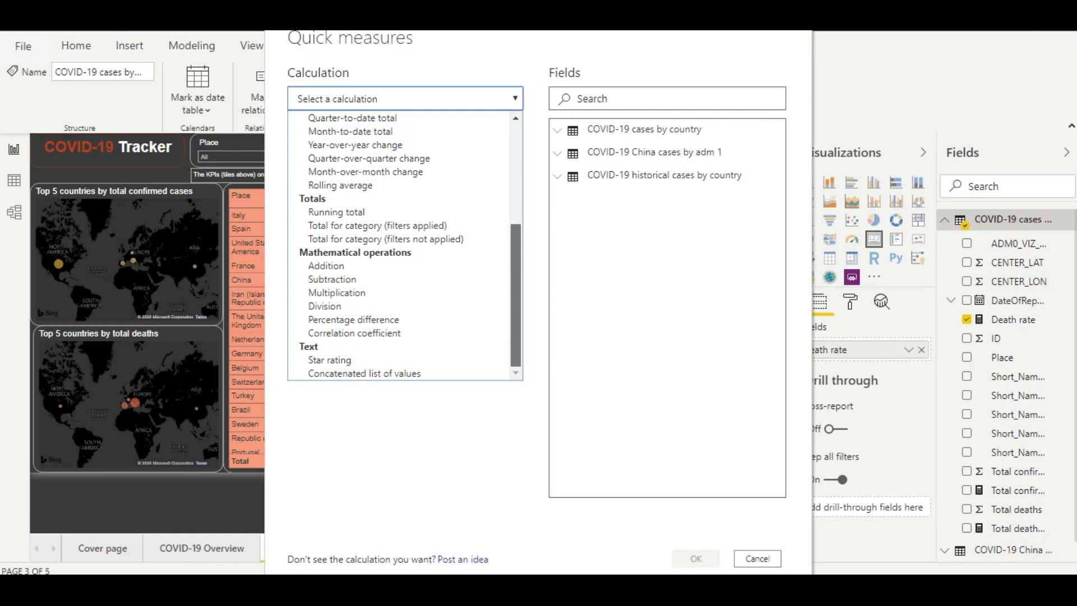
left_click(325, 306)
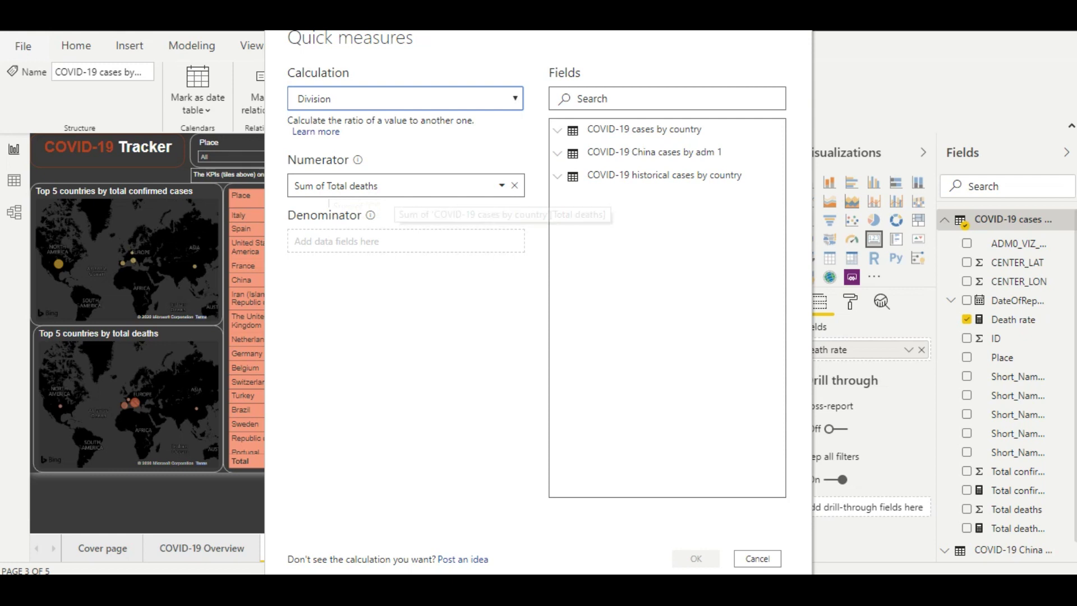
left_click(643, 129)
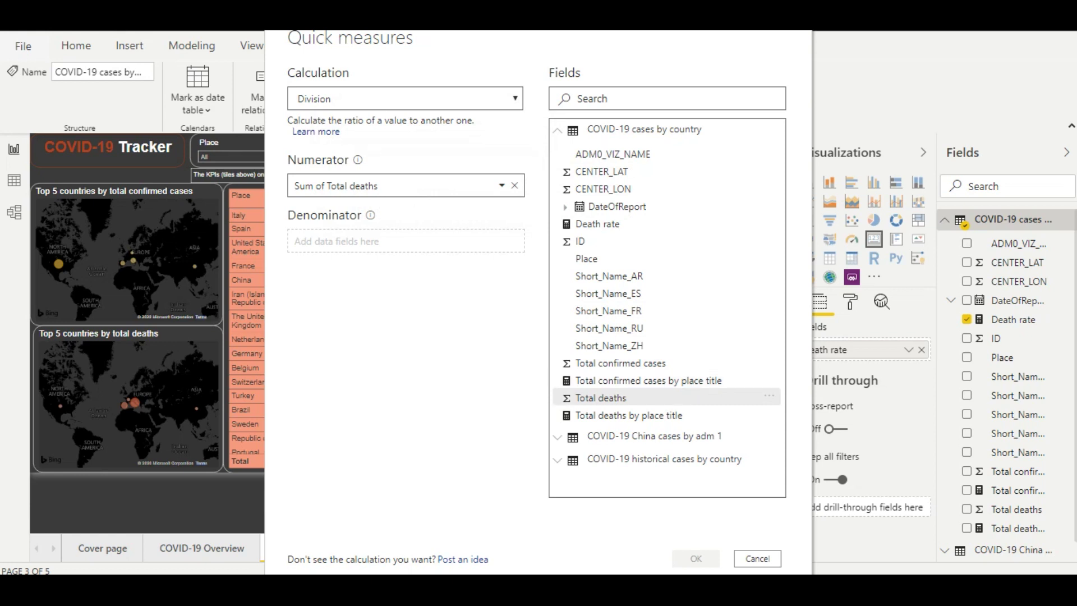
left_click_drag(617, 363, 325, 240)
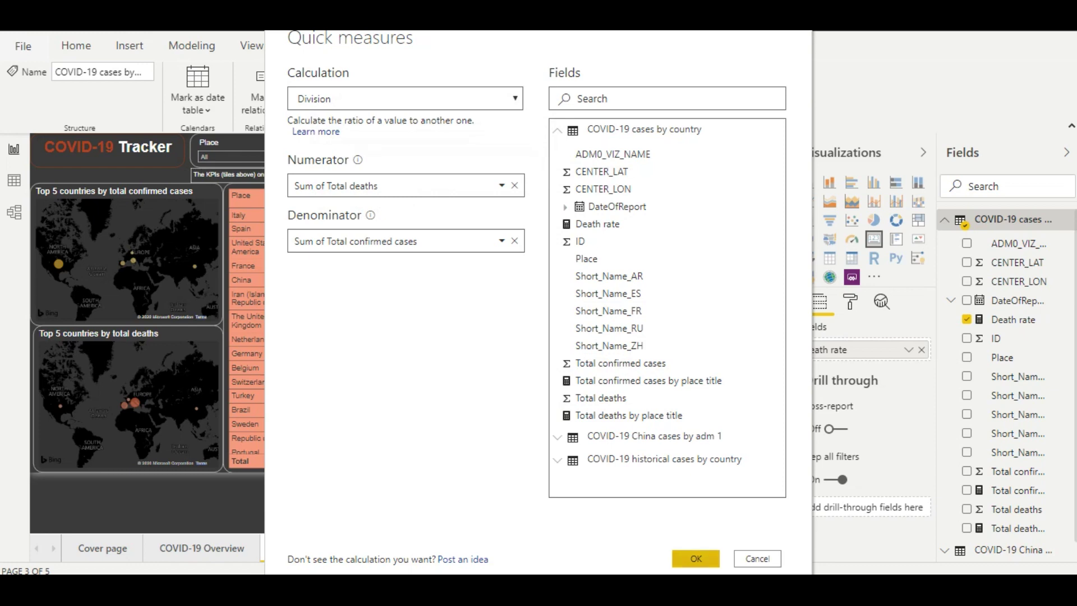
left_click(757, 558)
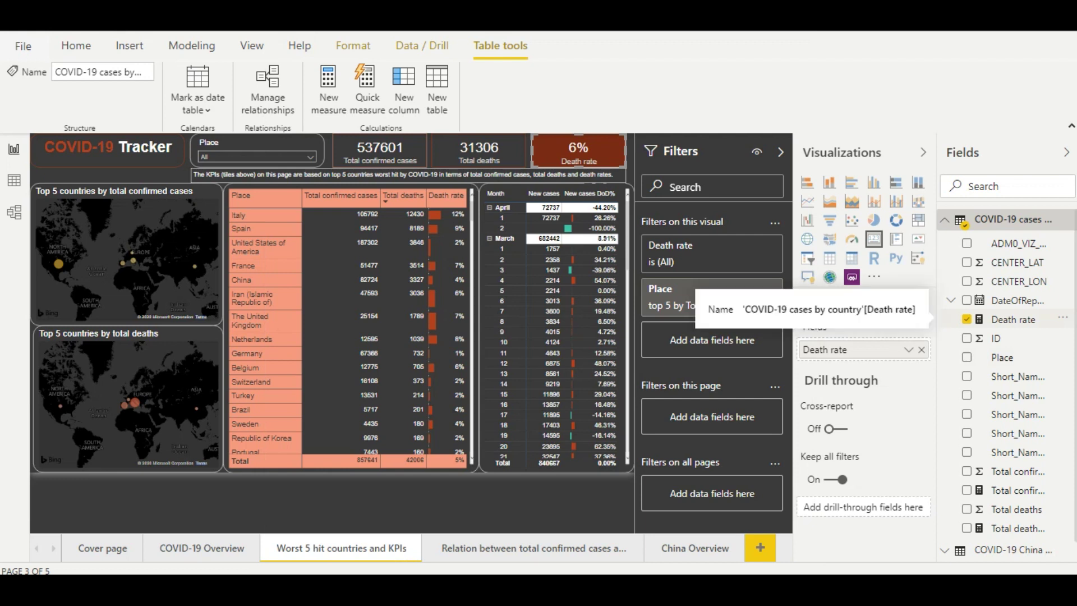
View the existing Death rate measure's formula and the fields used in the matrix of cases and deaths by place.
left_click(1012, 319)
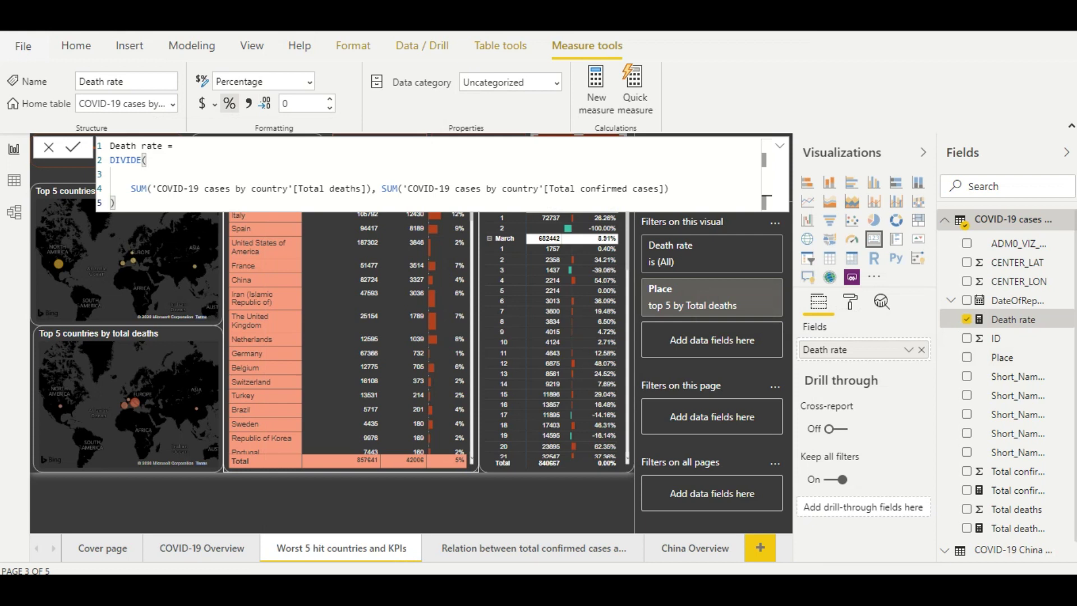
left_click(414, 462)
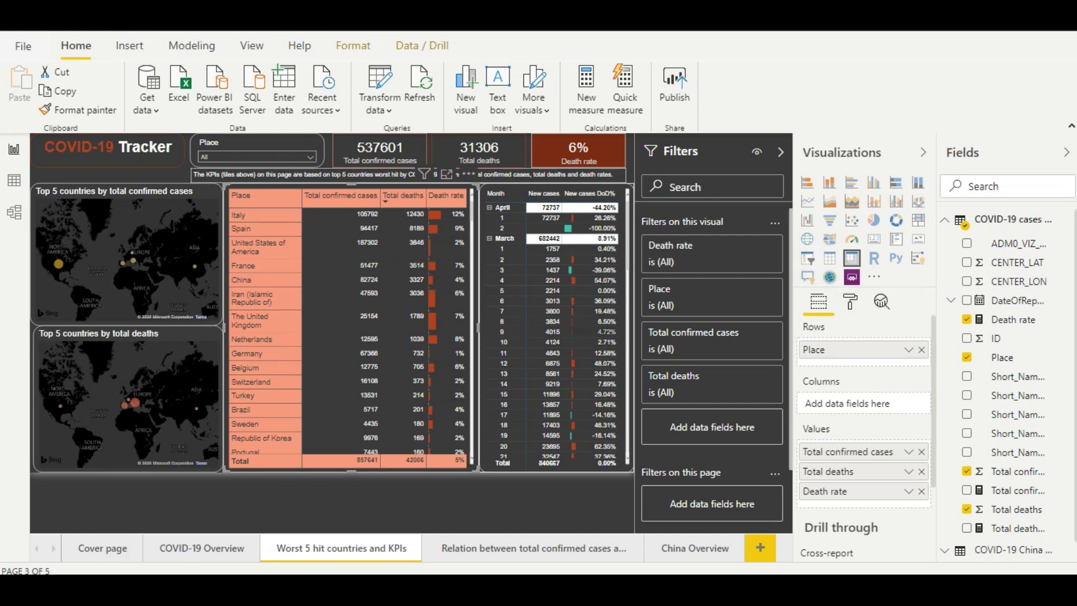
Review the matrix's conditional formatting for Death rate, including the data bar range, colors and direction, and leave the settings as they are.
left_click(851, 301)
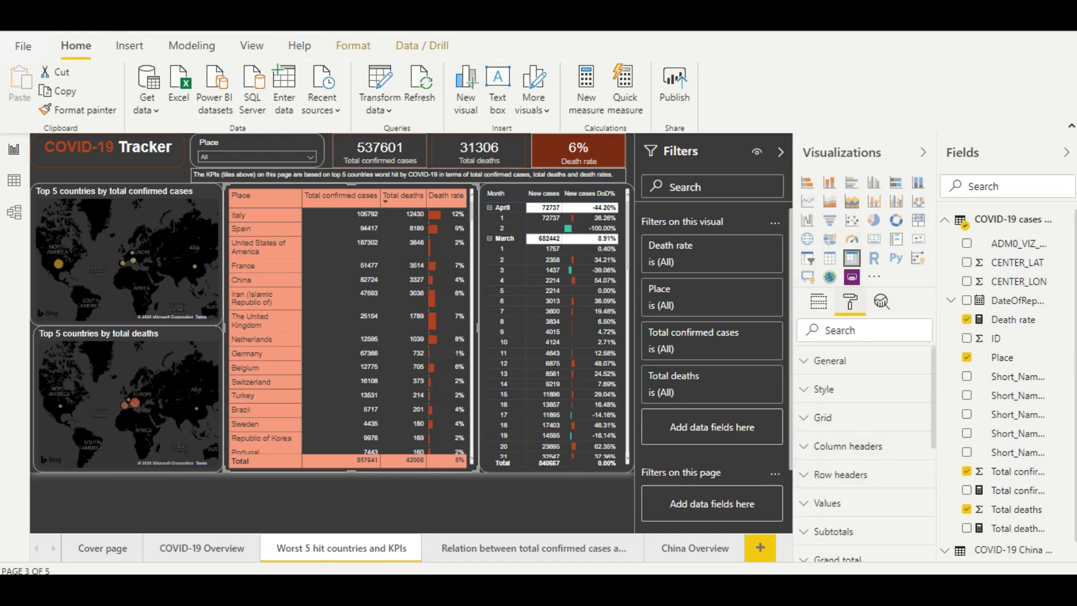
scroll(863, 460, "down", 5)
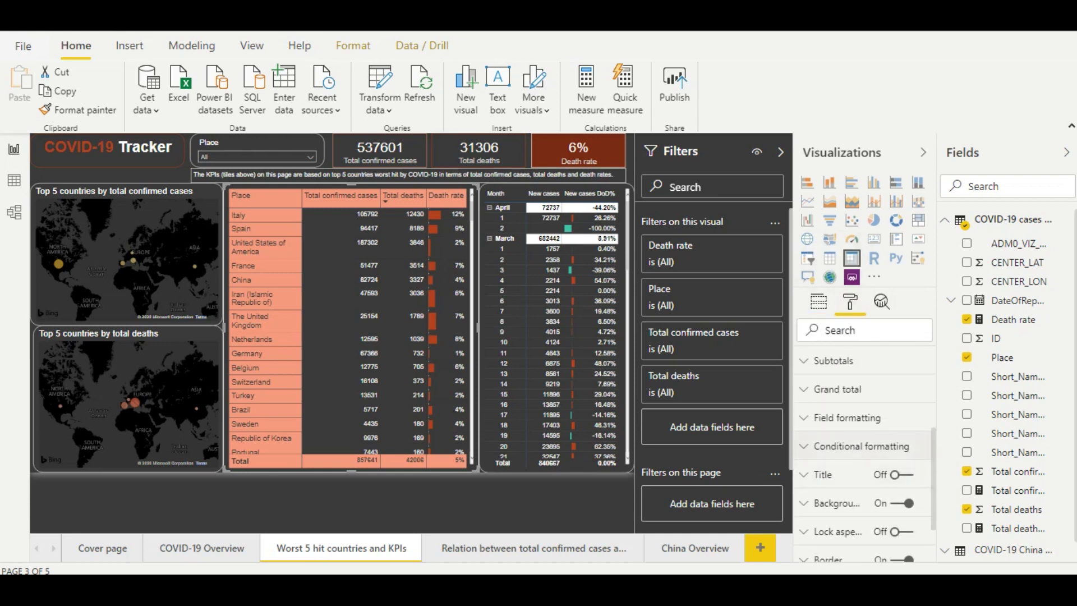
left_click(861, 447)
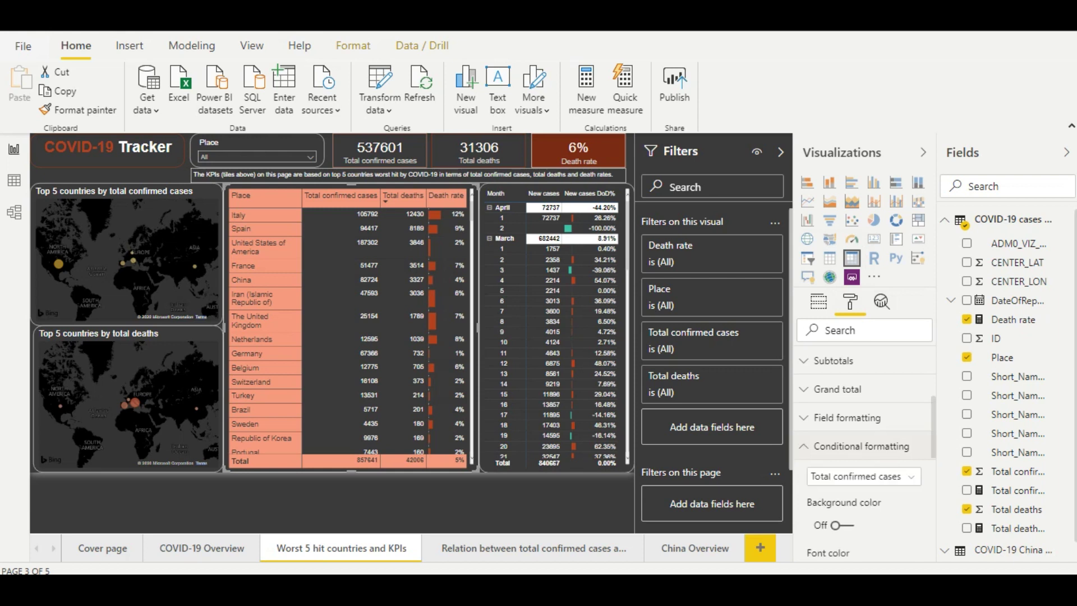
scroll(864, 449, "down", 3)
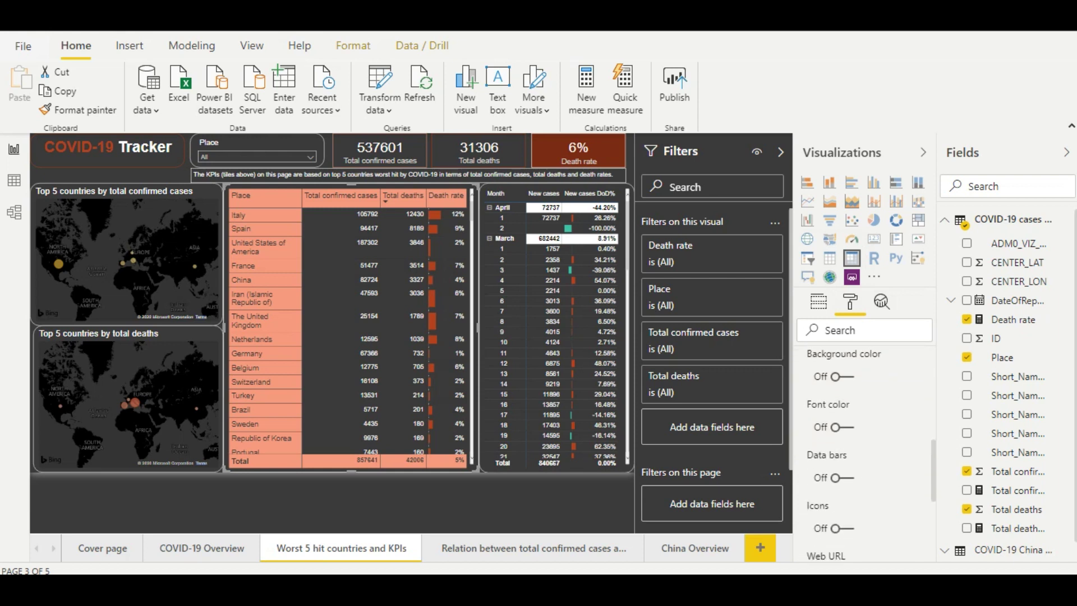
scroll(864, 449, "up", 2)
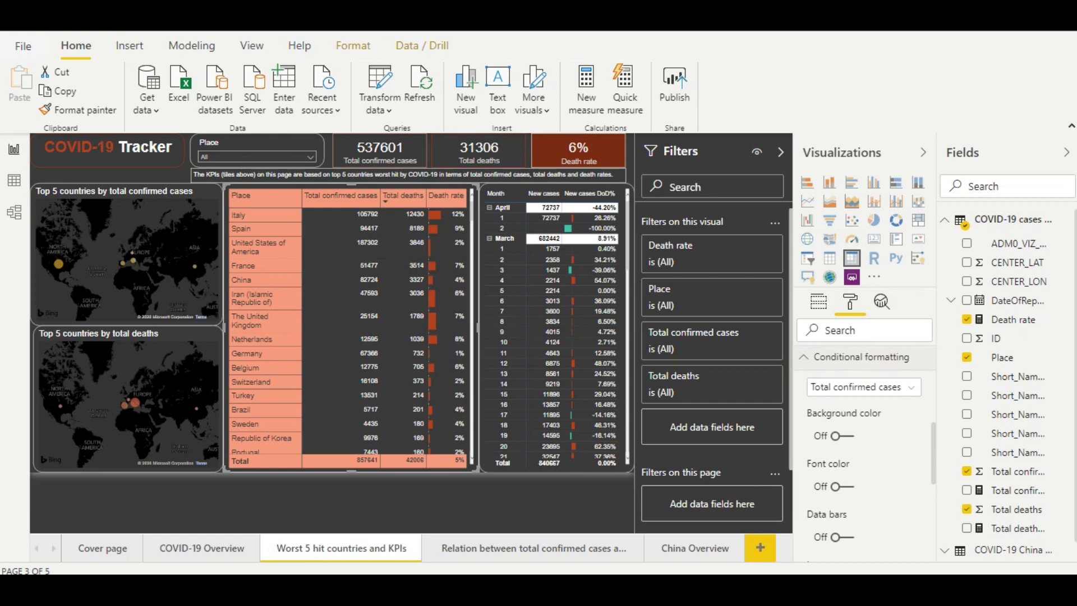
left_click(864, 387)
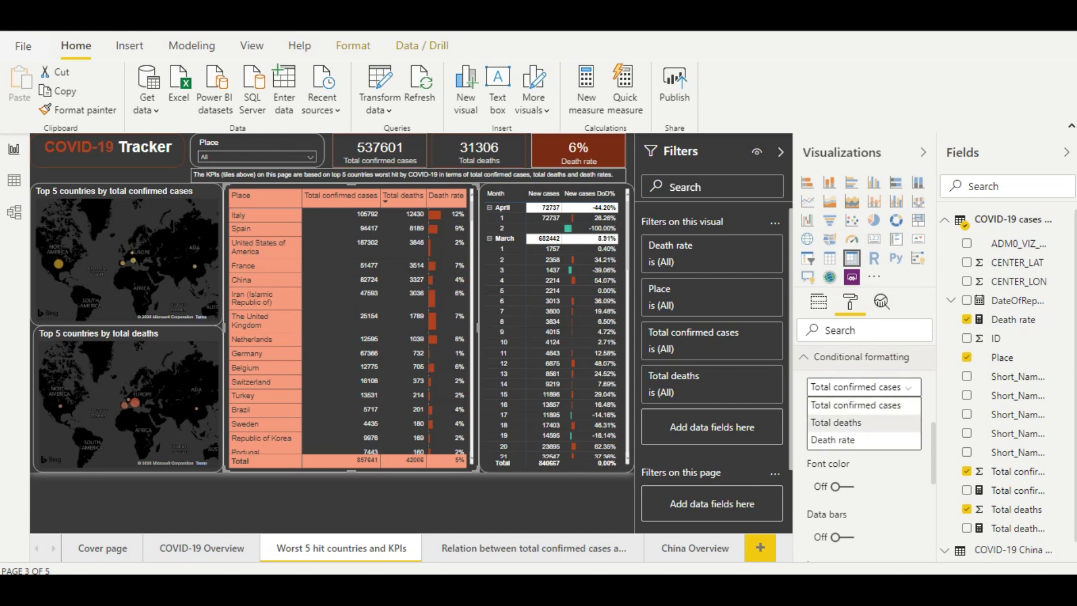
left_click(836, 440)
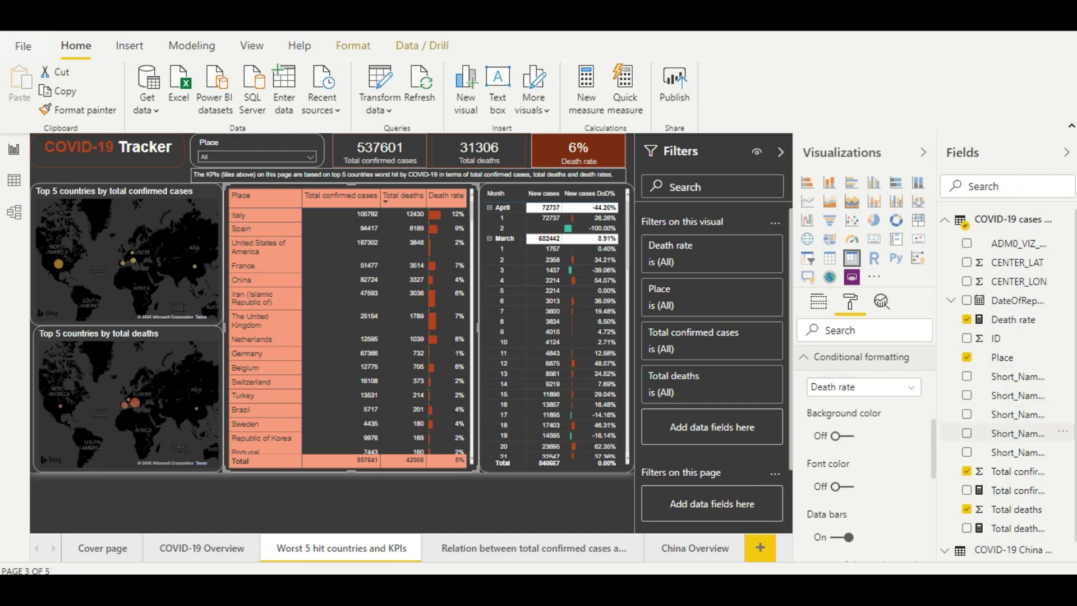
scroll(864, 449, "down", 2)
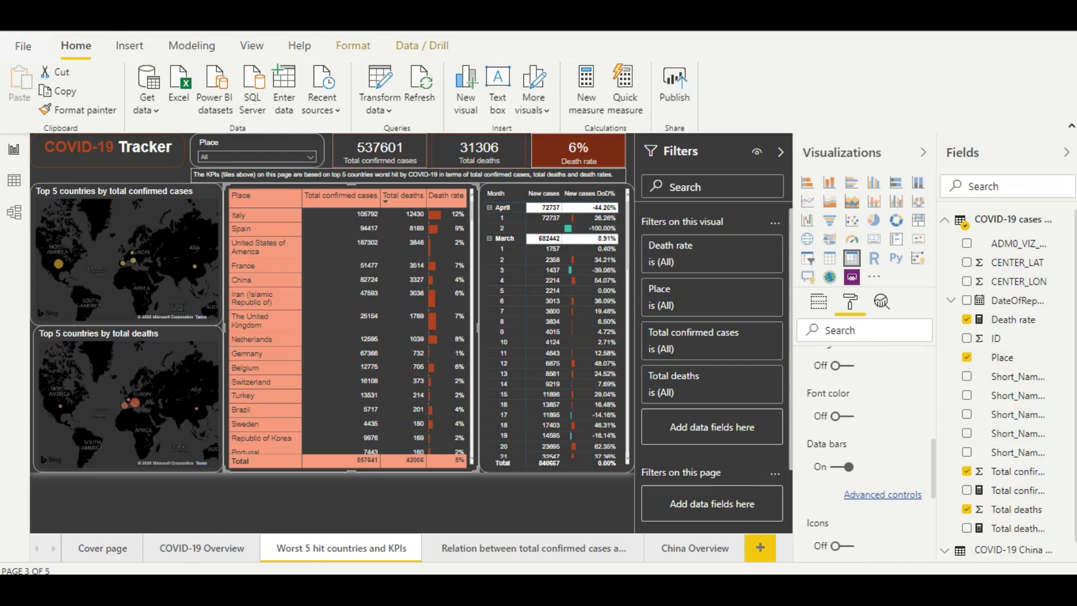
left_click(882, 494)
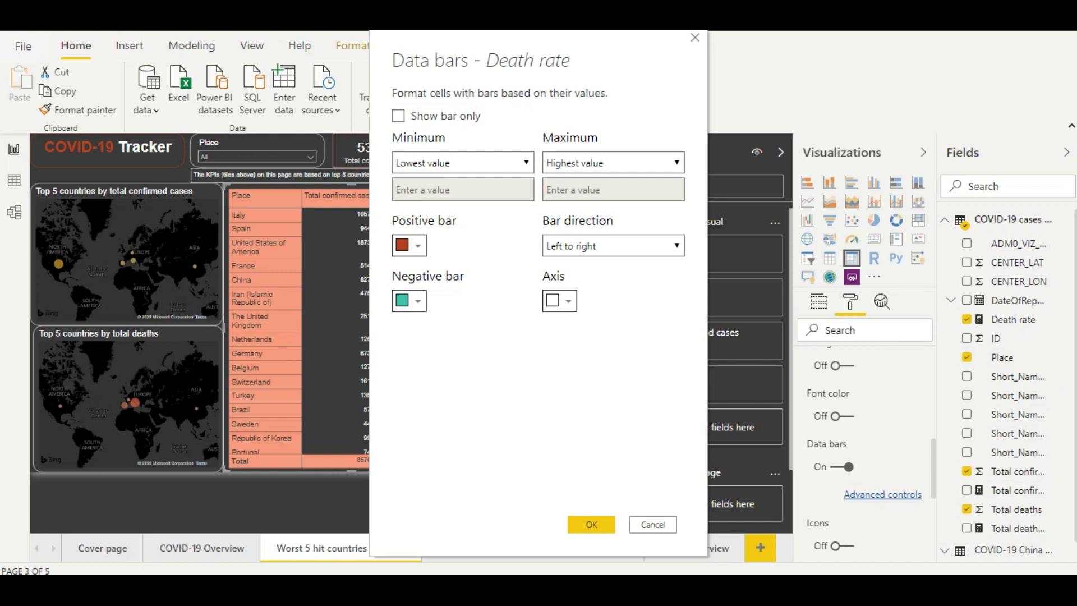
left_click(635, 525)
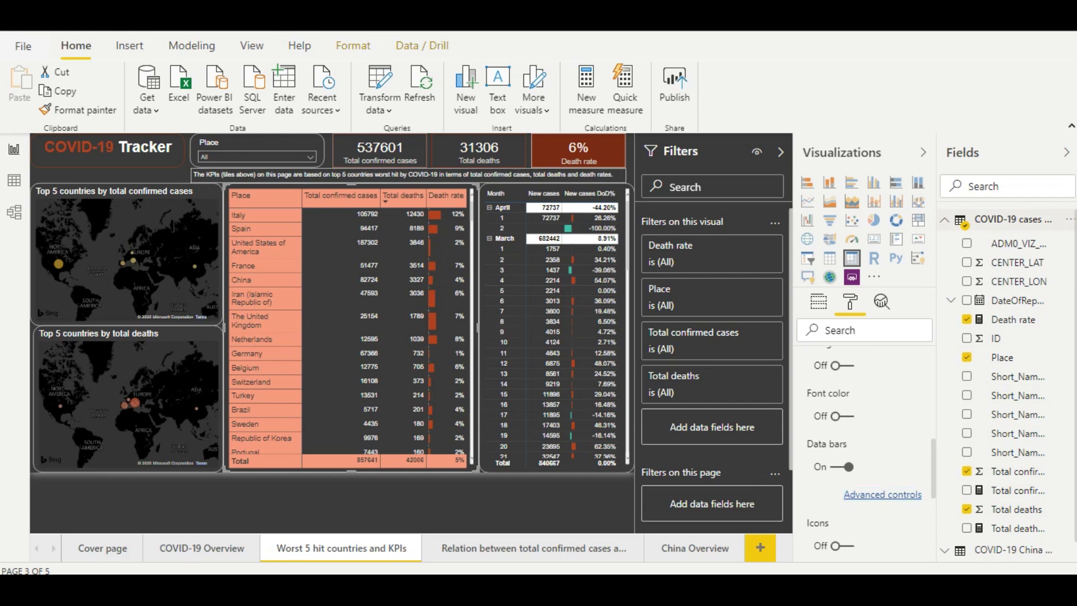
Create a Month-over-month change quick measure of Sum of New cases by Reported date from the COVID-19 historical cases by country table.
left_click(998, 219)
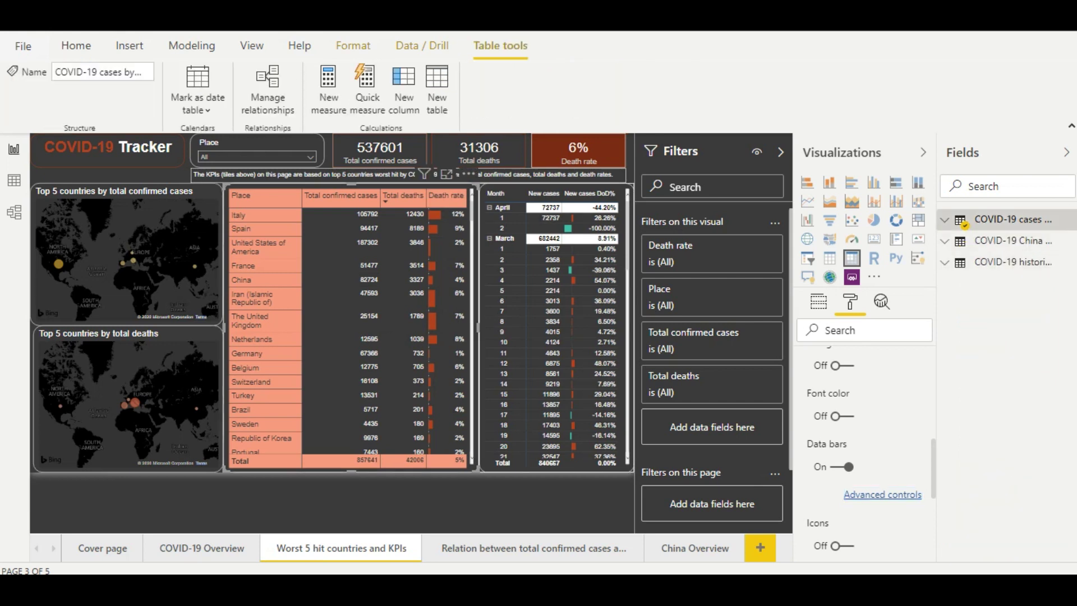
left_click(555, 281)
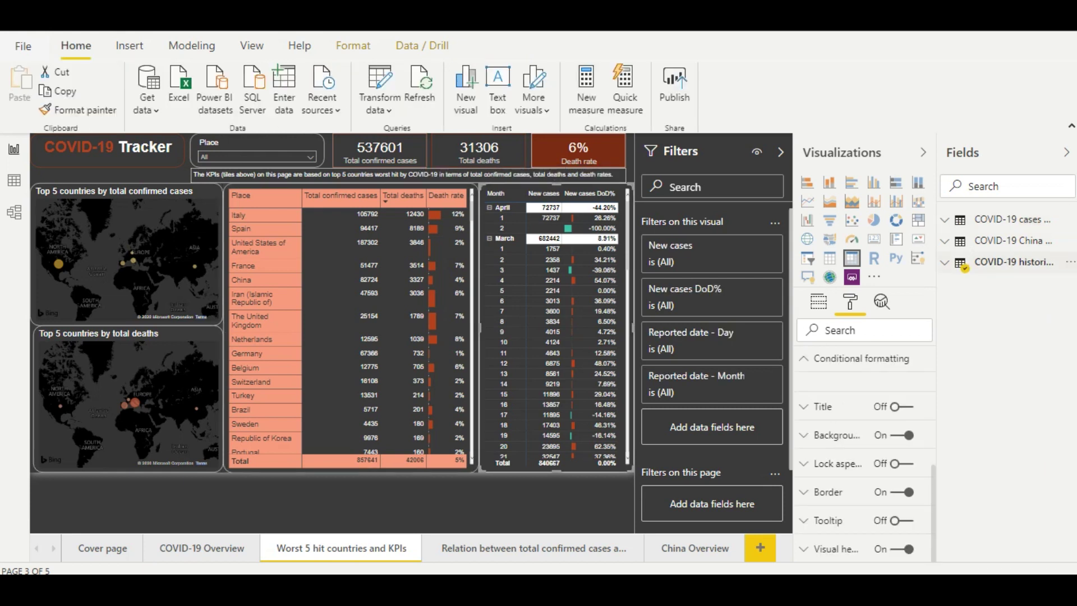
left_click(1010, 261)
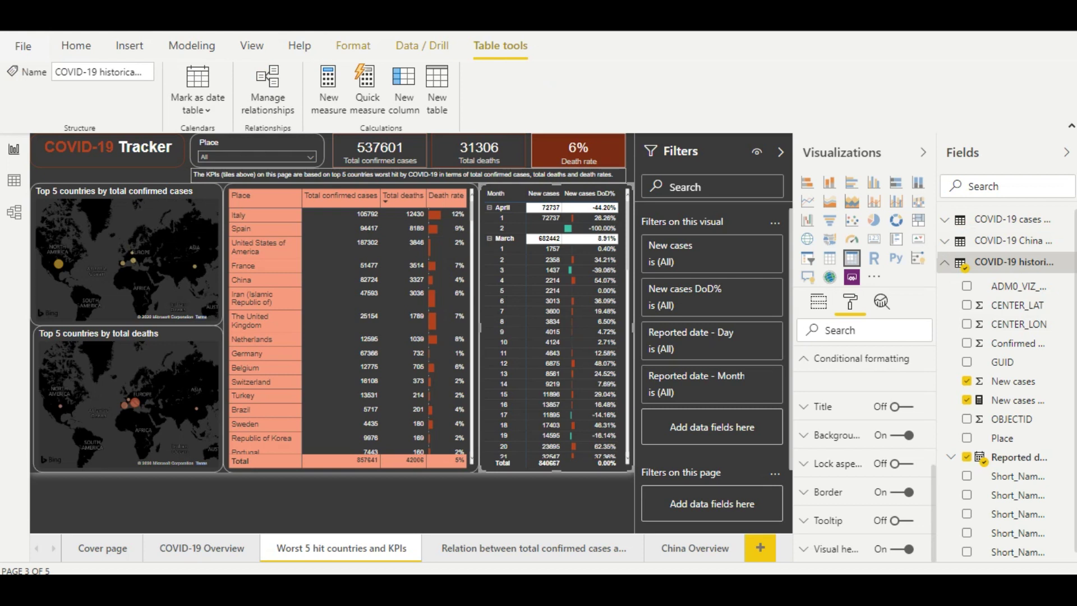
scroll(1007, 364, "down", 1)
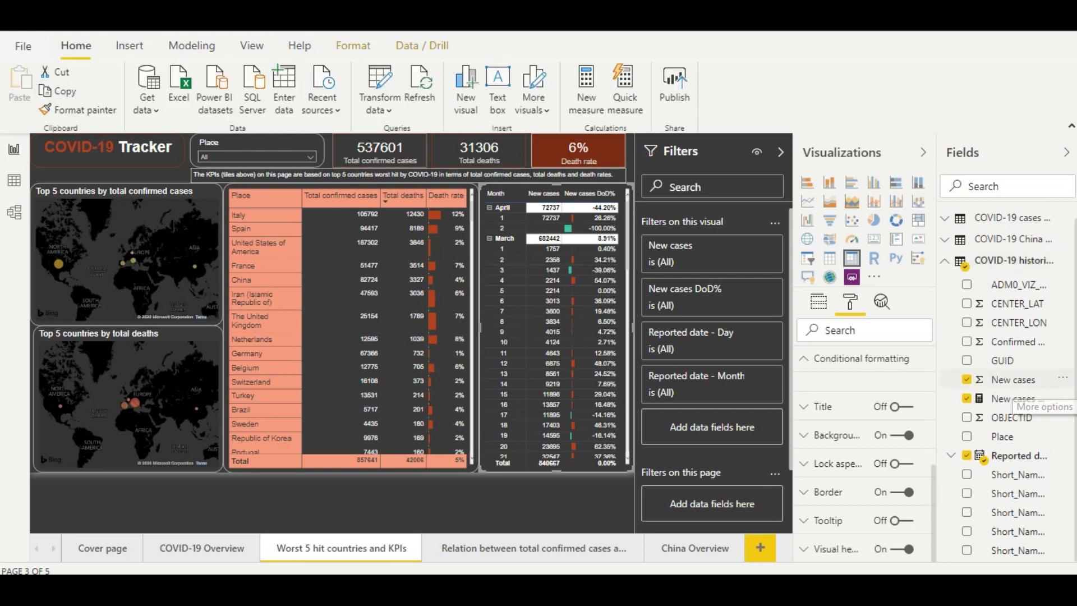
left_click(1066, 398)
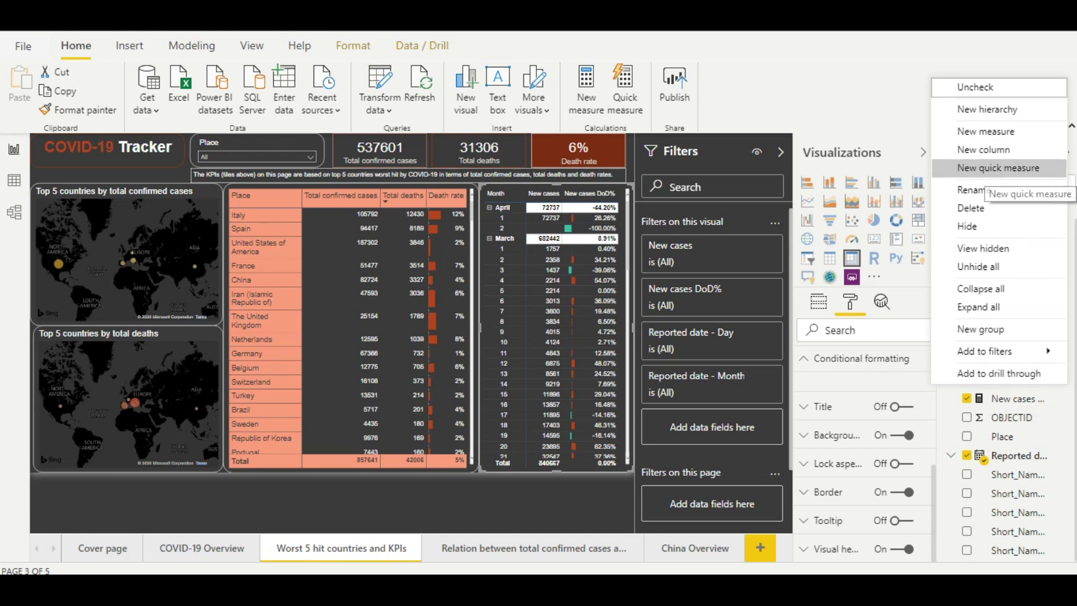
left_click(998, 168)
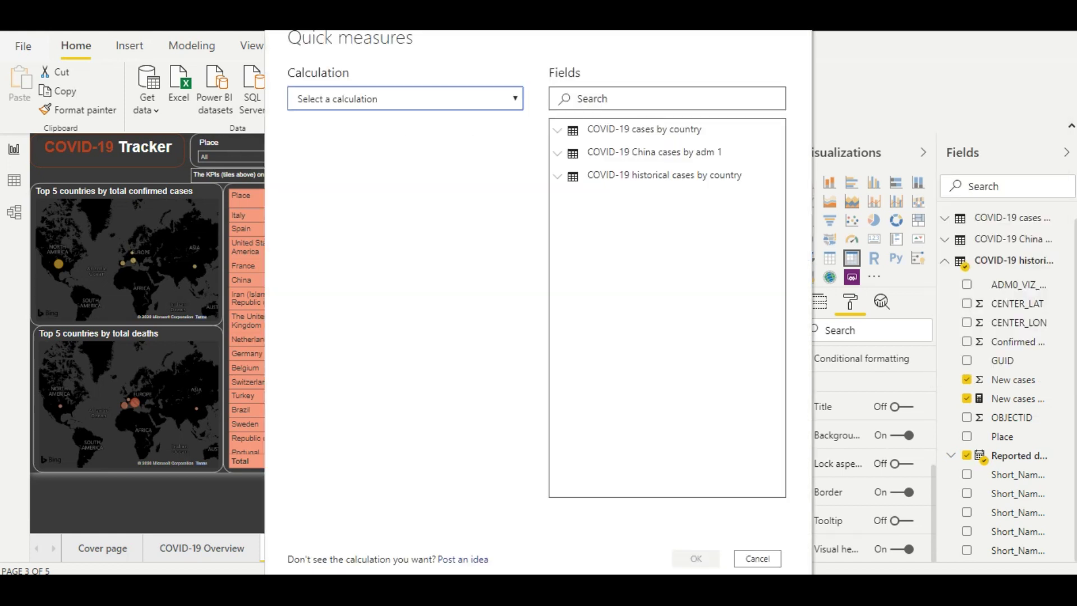
left_click(405, 98)
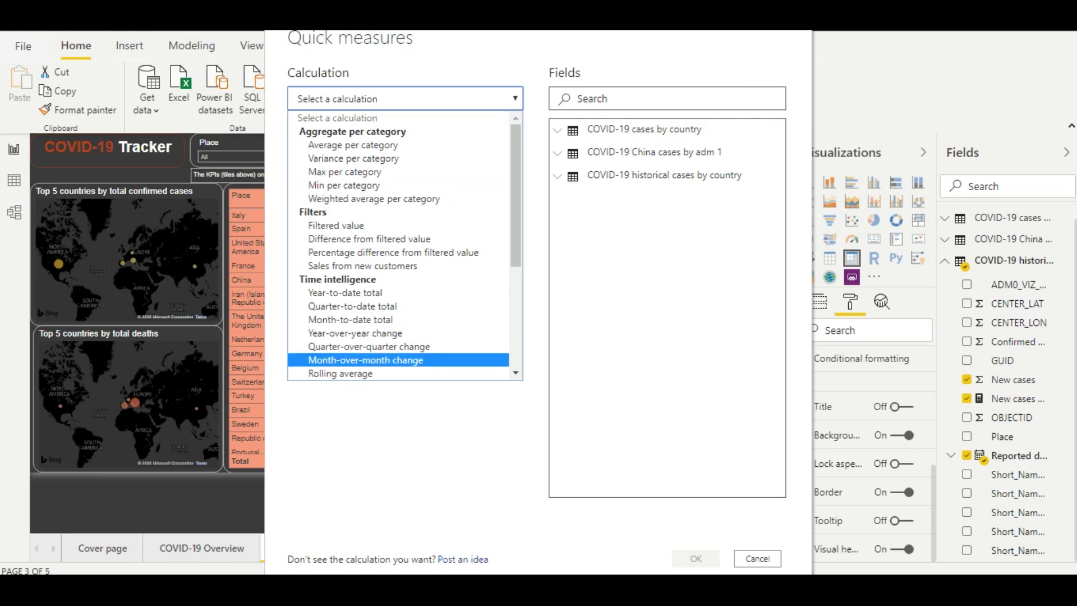
key("Return")
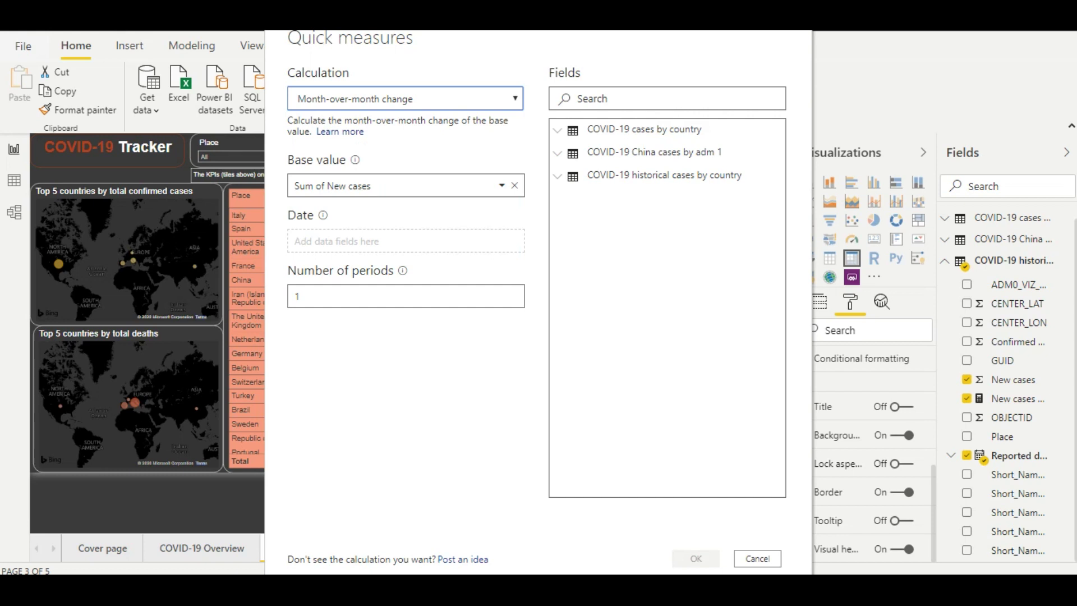
left_click(664, 175)
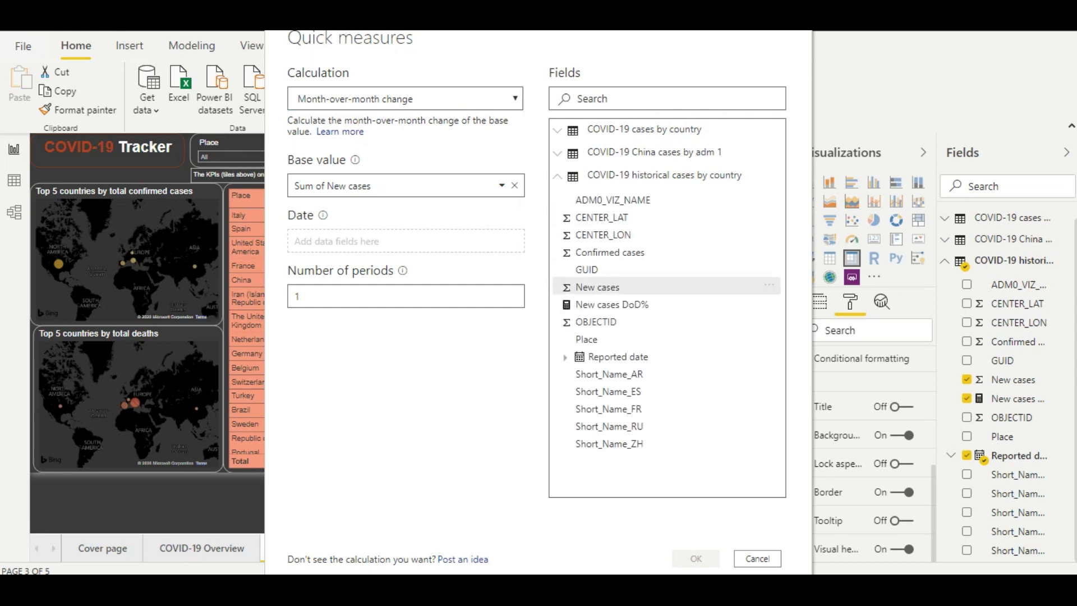
left_click_drag(617, 357, 335, 244)
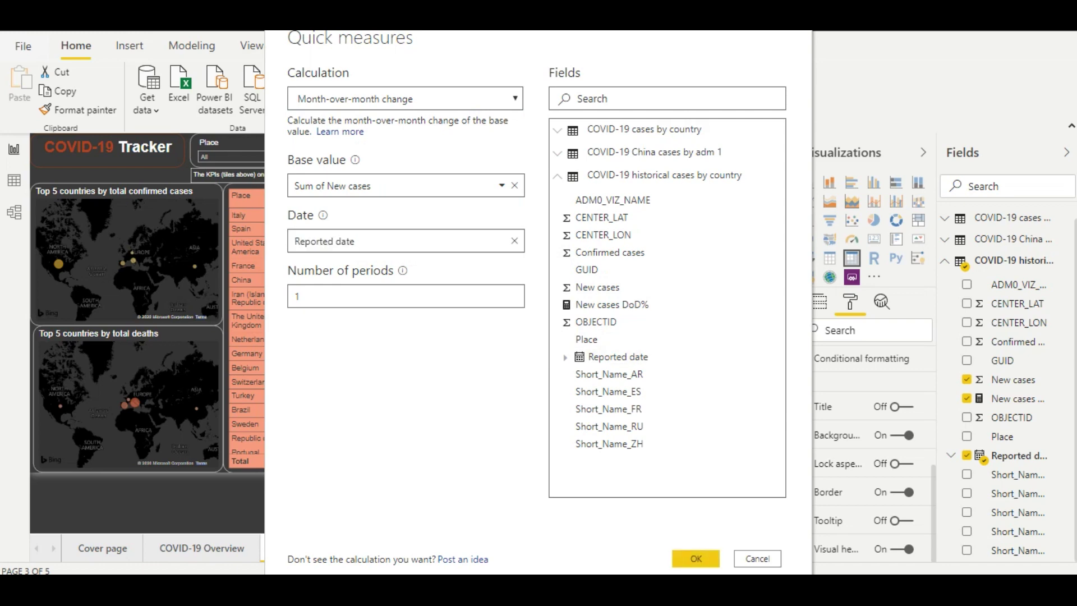
left_click(696, 558)
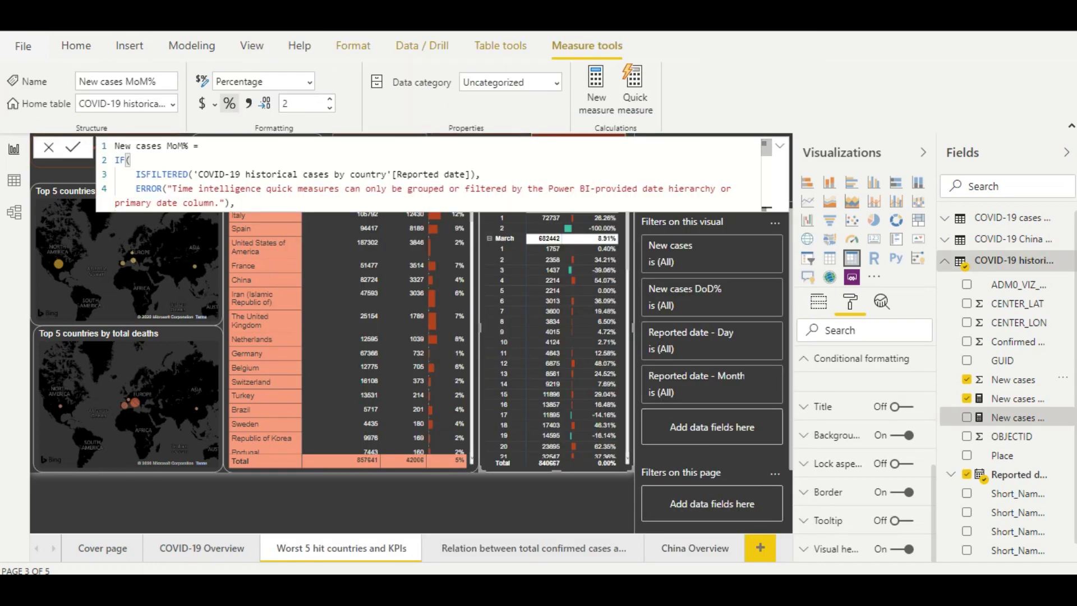
In the New cases MoM% formula, try changing the DATEADD interval to DAY and renaming the variable to __PREV_DAY.
left_click(780, 147)
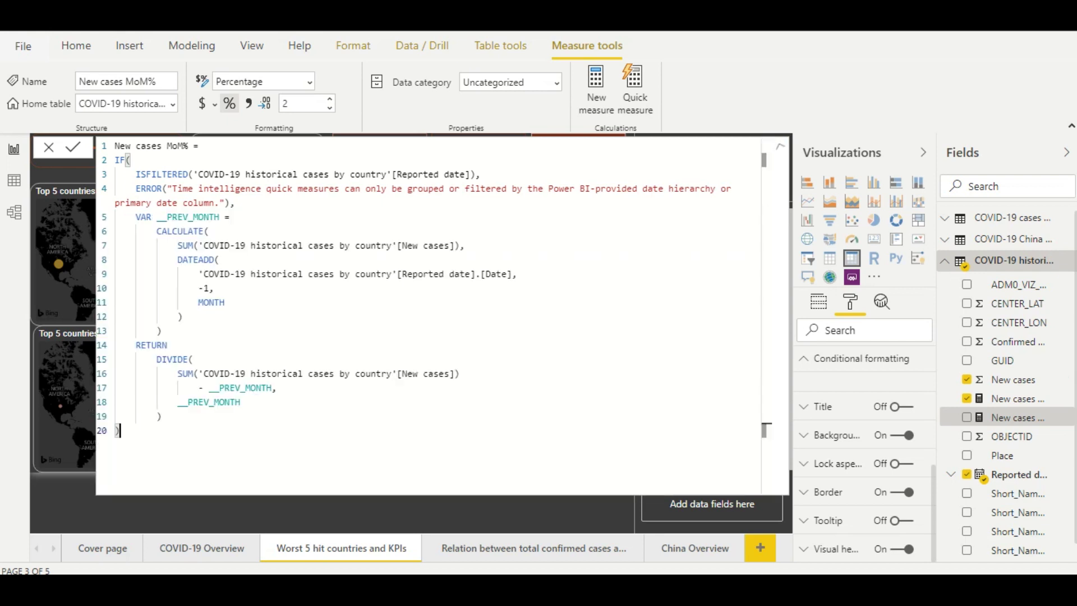
left_click(221, 302)
double_click(213, 303)
type("DAY")
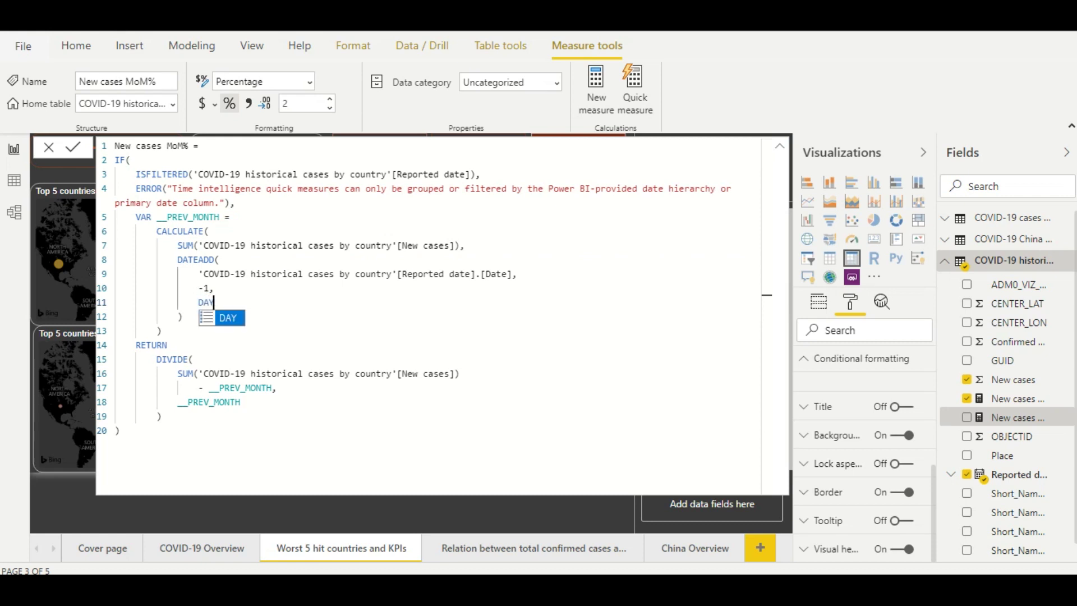
left_click_drag(219, 217, 193, 217)
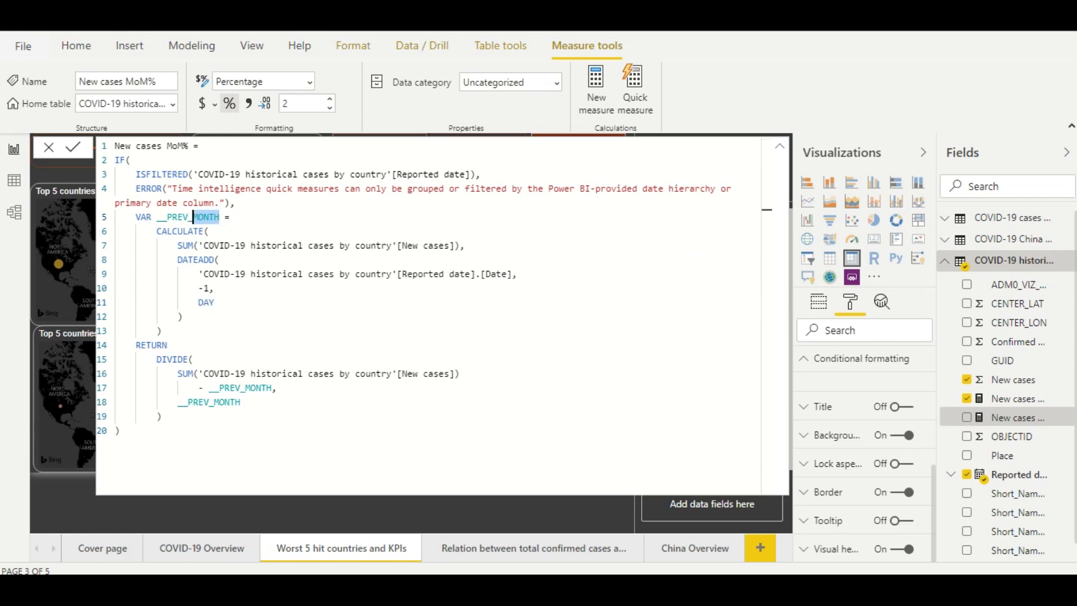
type("DA")
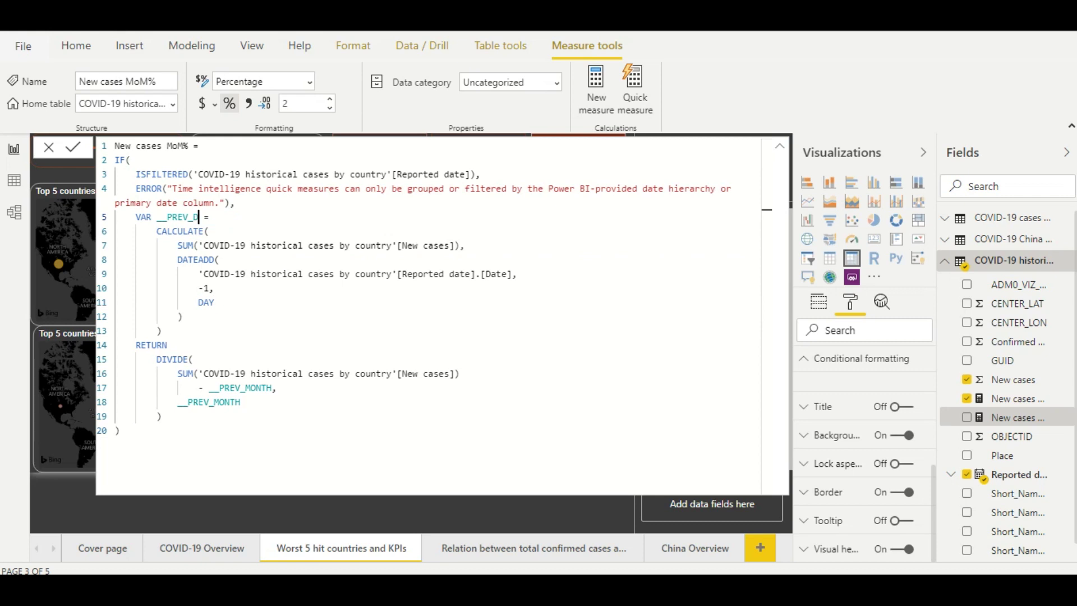
type("Y")
Try replacing both __PREV_MONTH references in the formula's DIVIDE expression with __PREV_DAY, and discard all the formula edits.
left_click(266, 388)
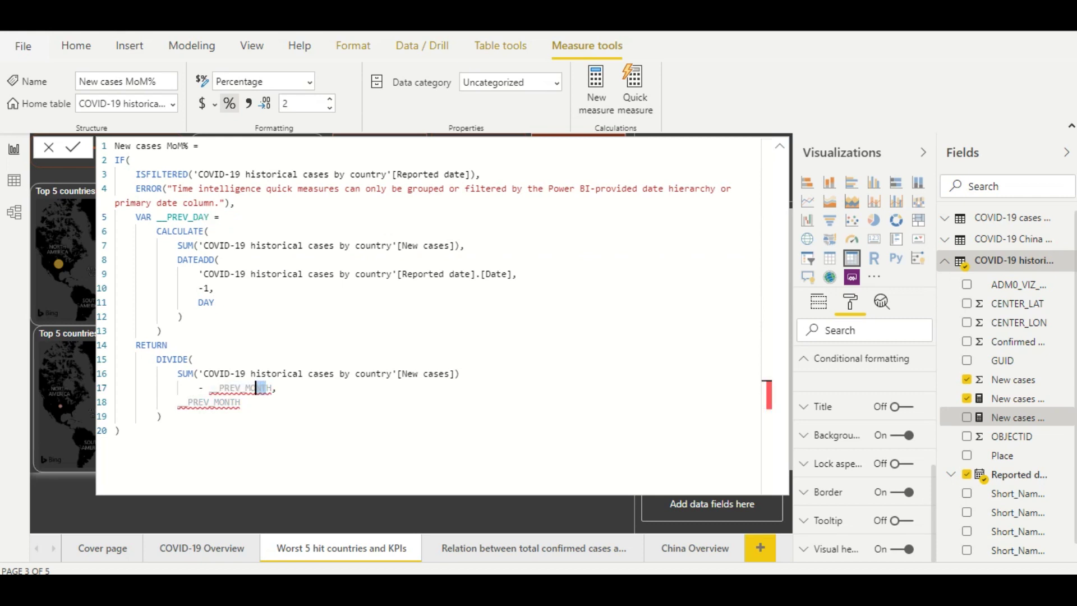
left_click(272, 388)
key("BackSpace")
key("BackSpace")
key("BackSpace")
key("BackSpace")
key("BackSpace")
type("DAY")
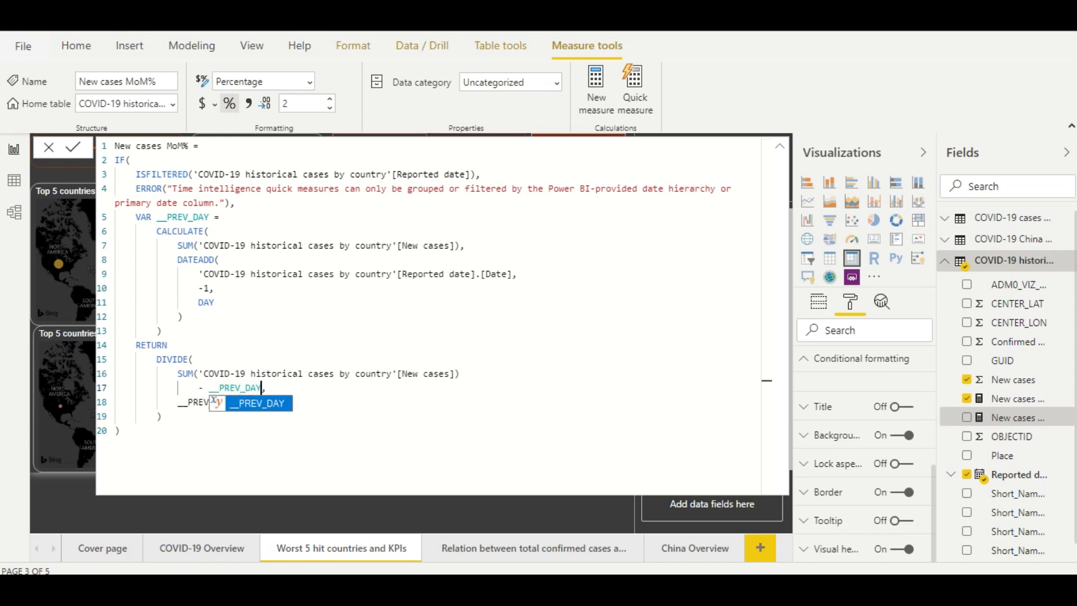
key("Tab")
key("Down")
key("shift+Home")
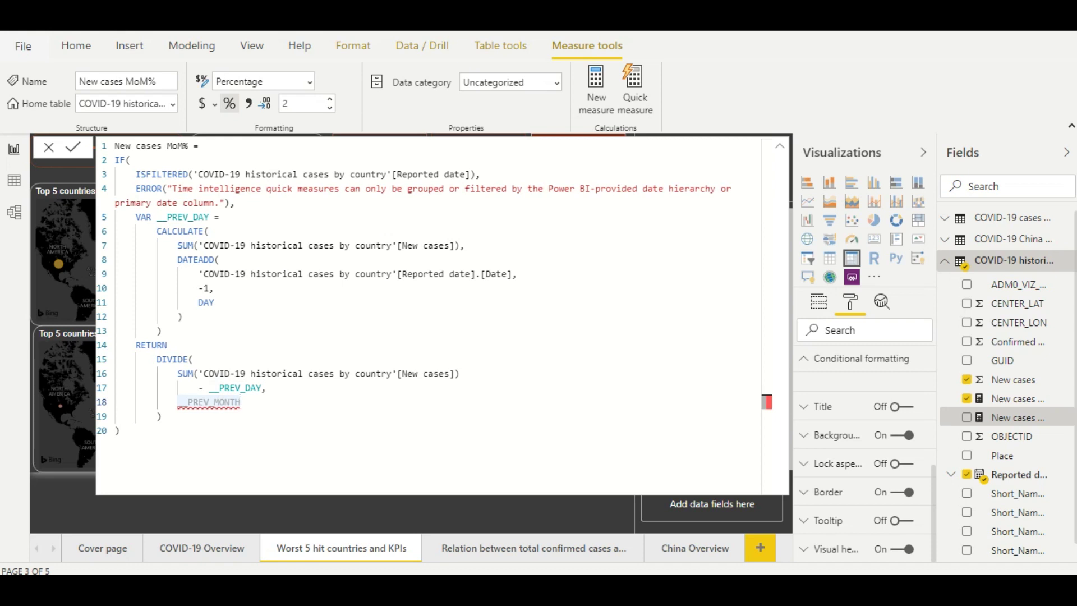
type("__PREV_")
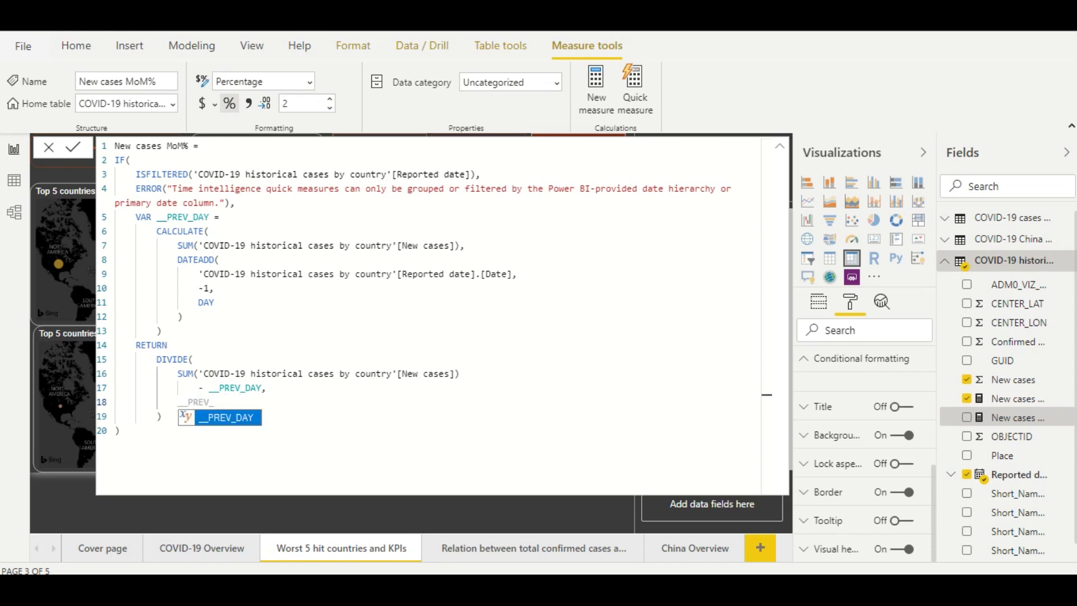
type("DAY")
left_click(49, 147)
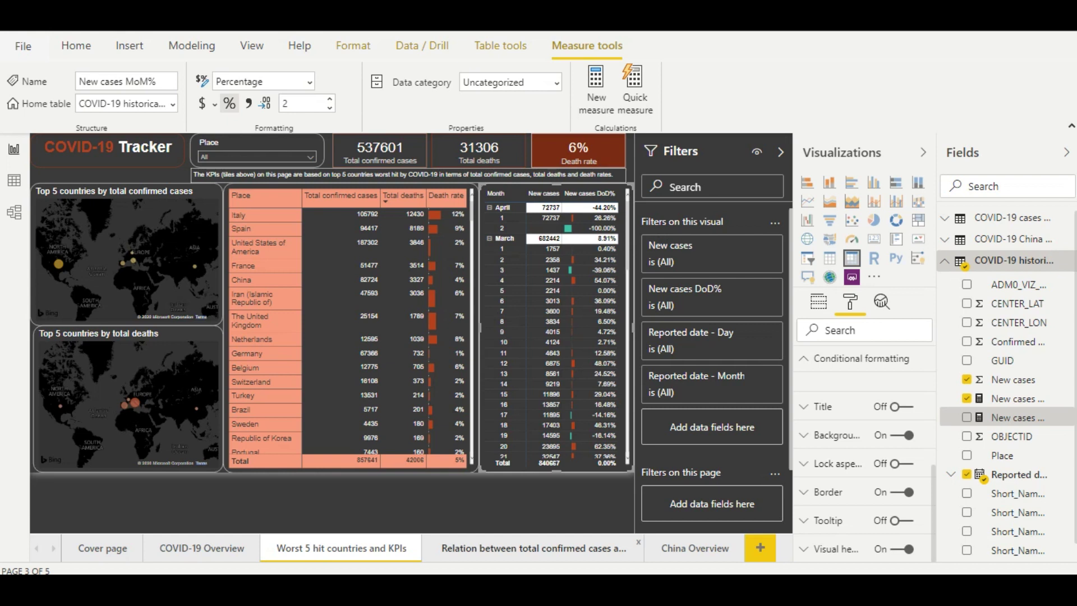
View the scatter plot of total confirmed cases against total deaths on its own page, with its axis fields and source table.
left_click(533, 548)
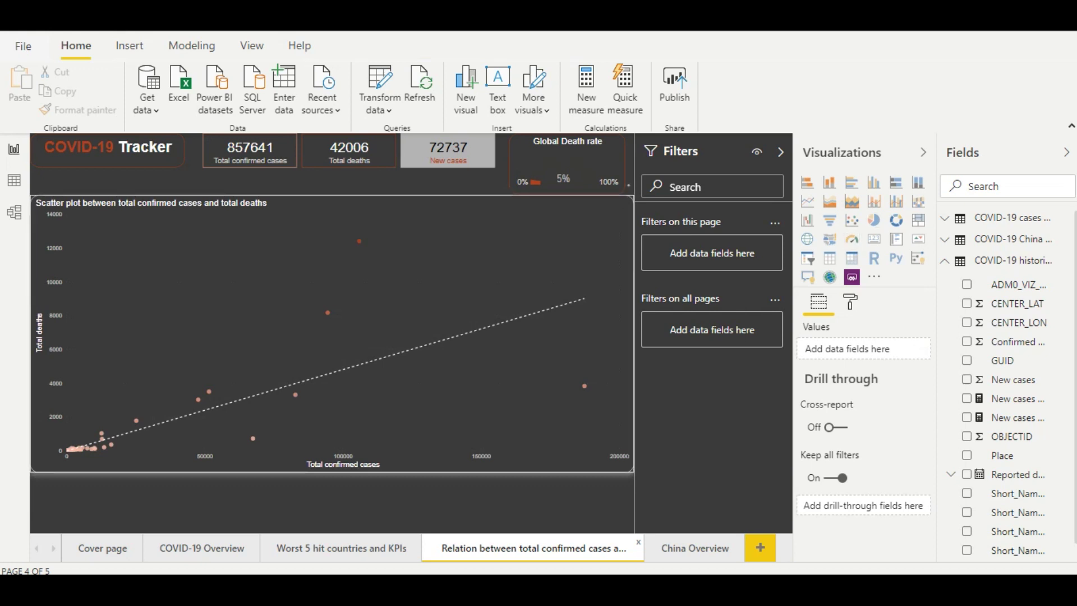
left_click(505, 365)
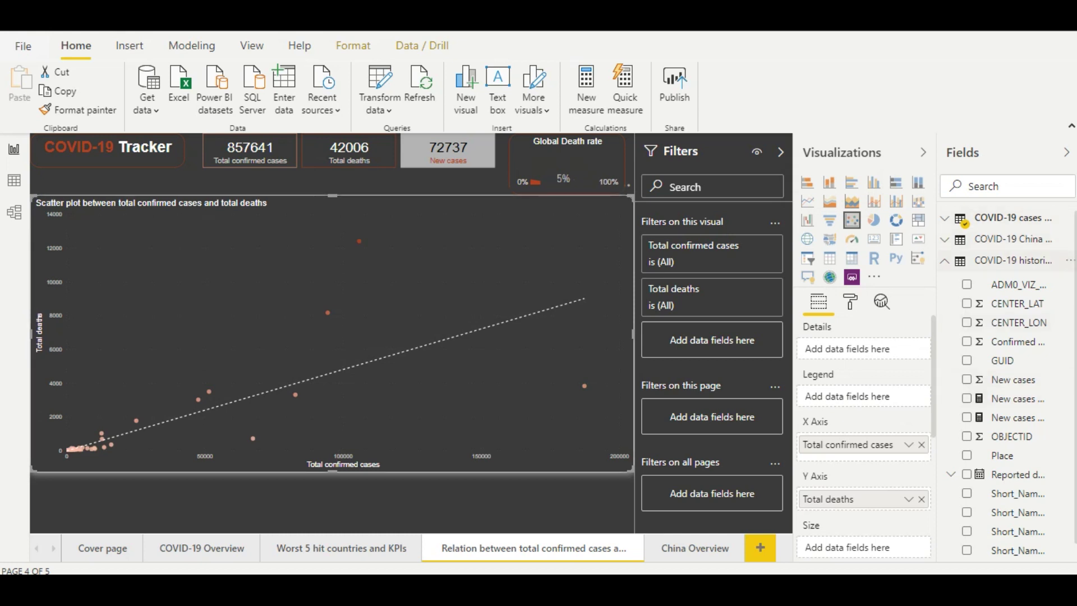
left_click(945, 261)
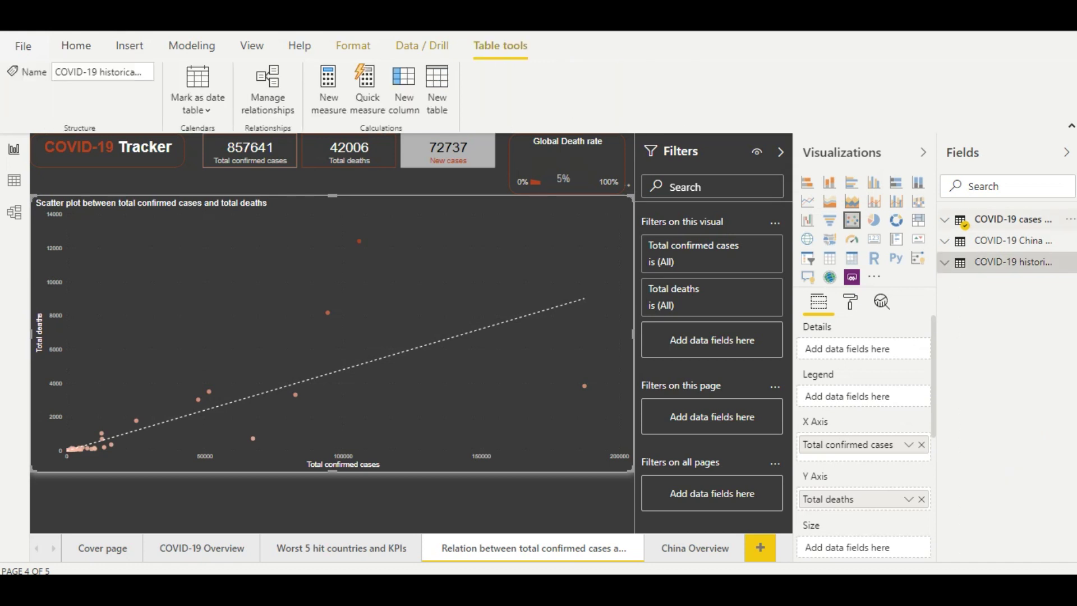
left_click(945, 220)
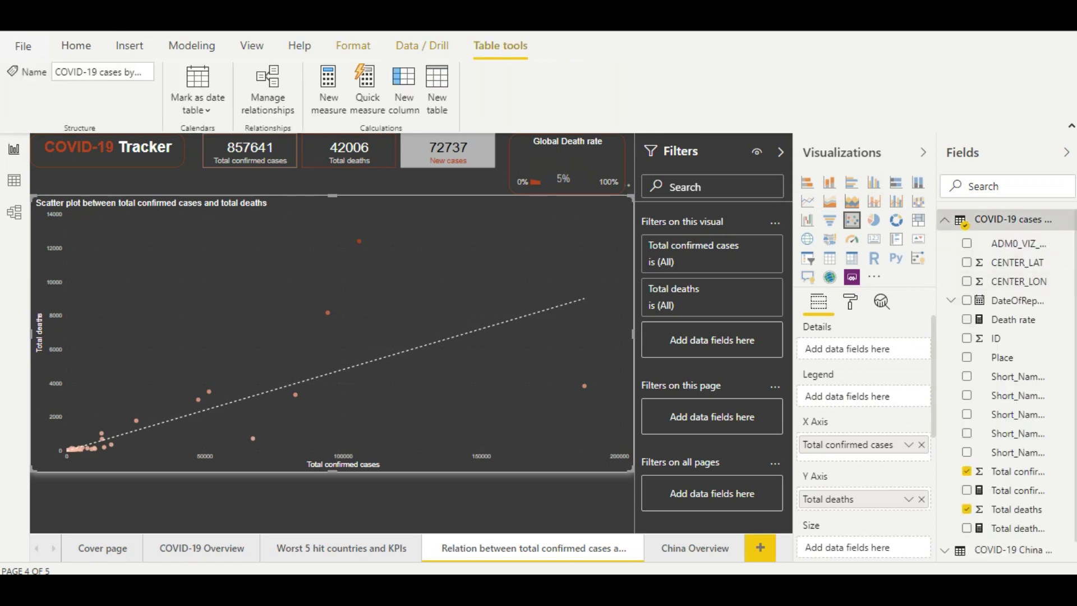
scroll(863, 438, "down", 3)
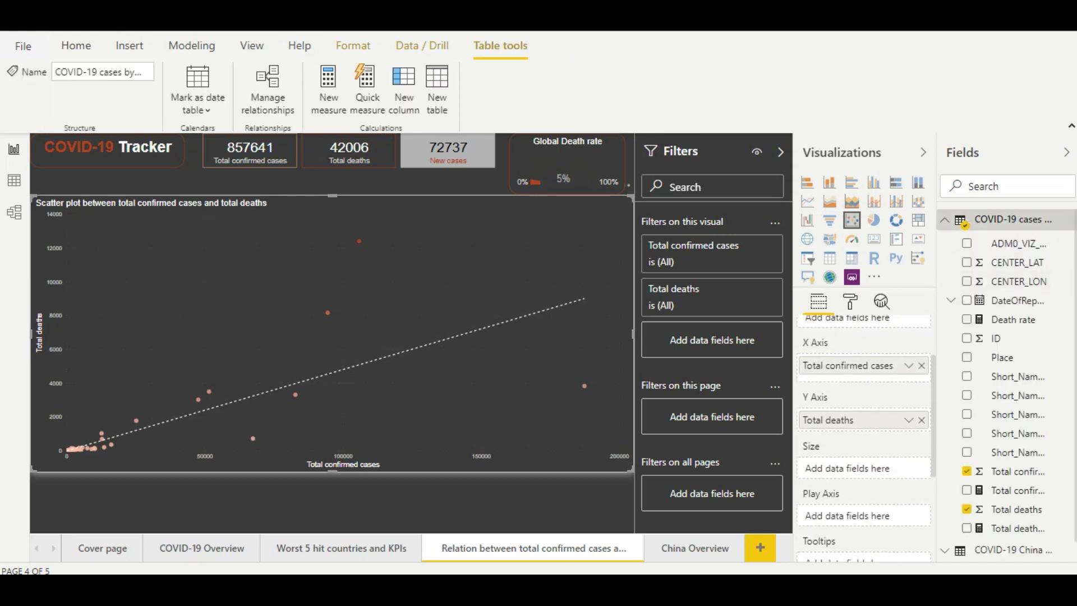
Check the summarization options of the scatter plot's X Axis and Y Axis fields, and view its trend line settings.
left_click(848, 365)
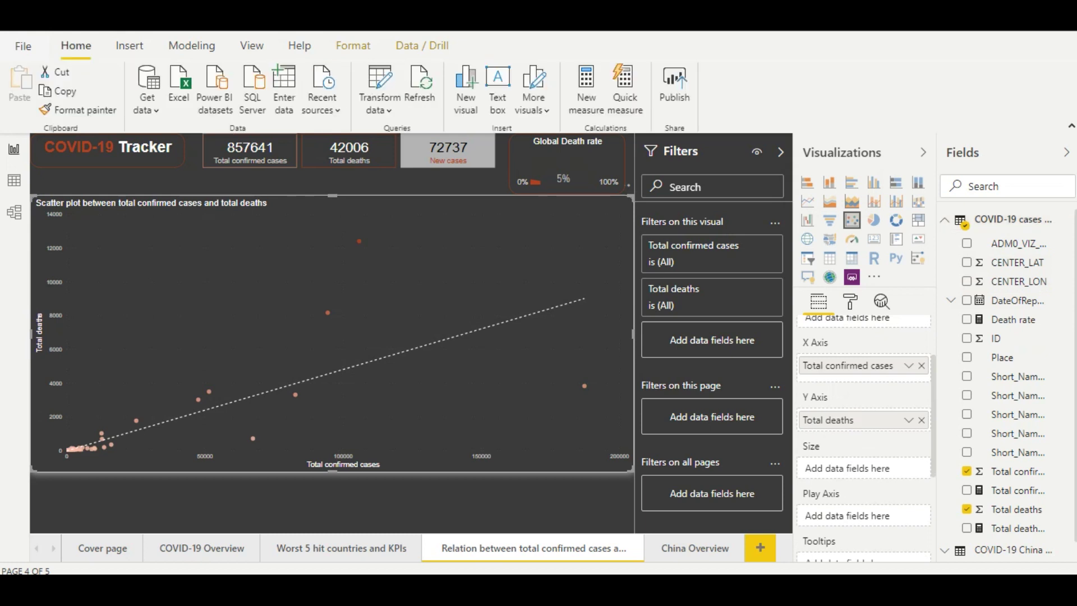
left_click(908, 365)
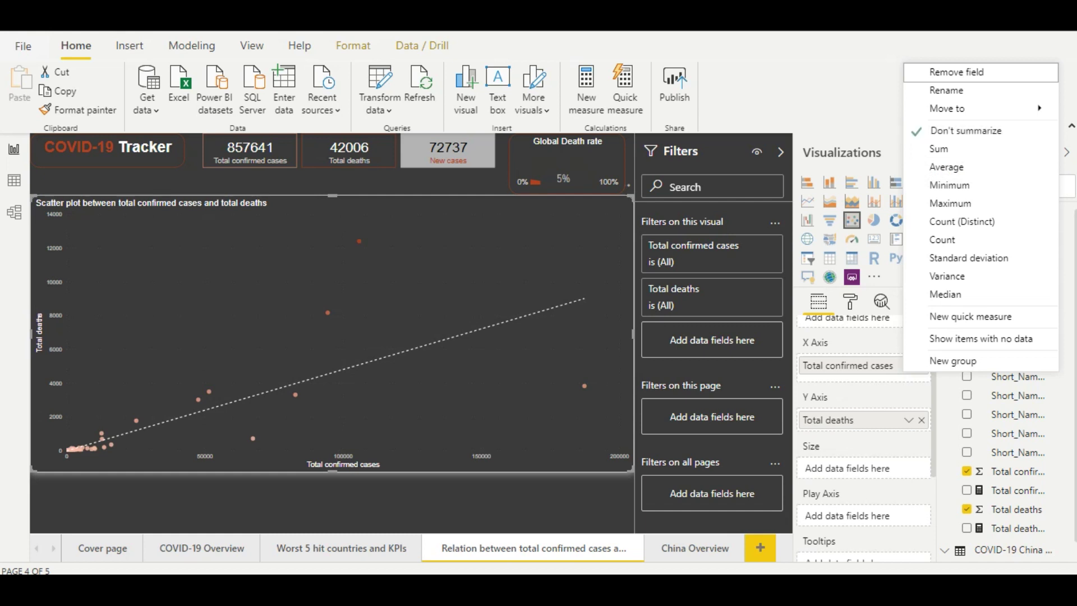
left_click(909, 421)
left_click(908, 420)
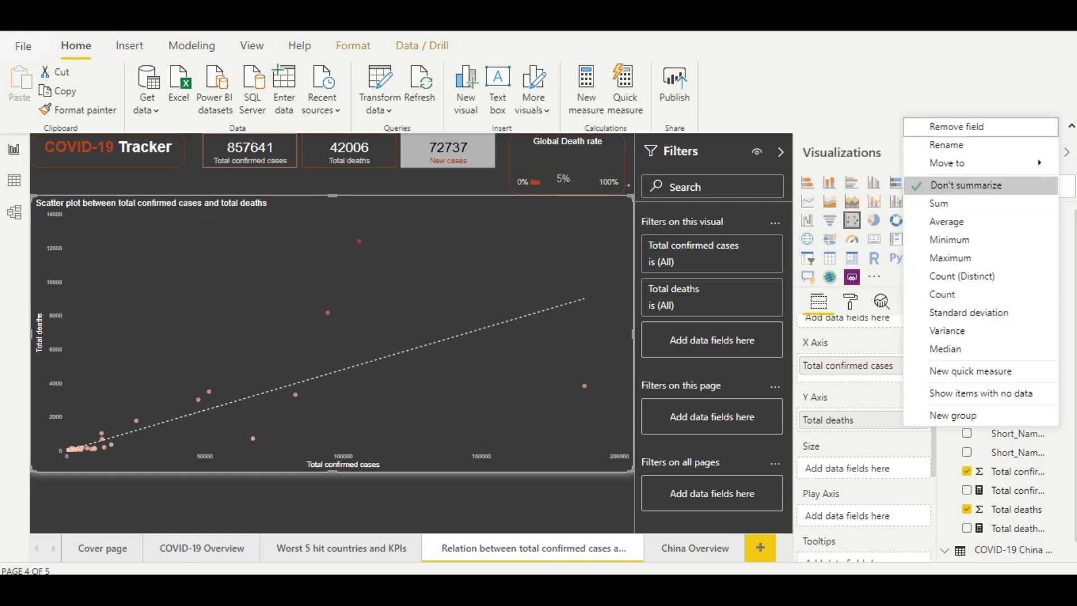
key("Escape")
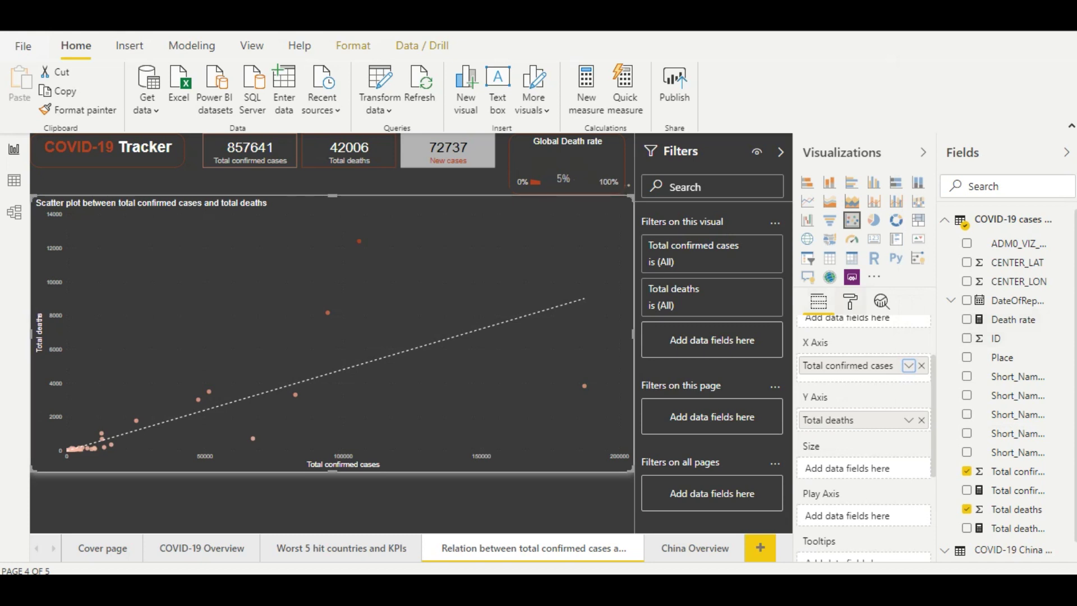
left_click(882, 301)
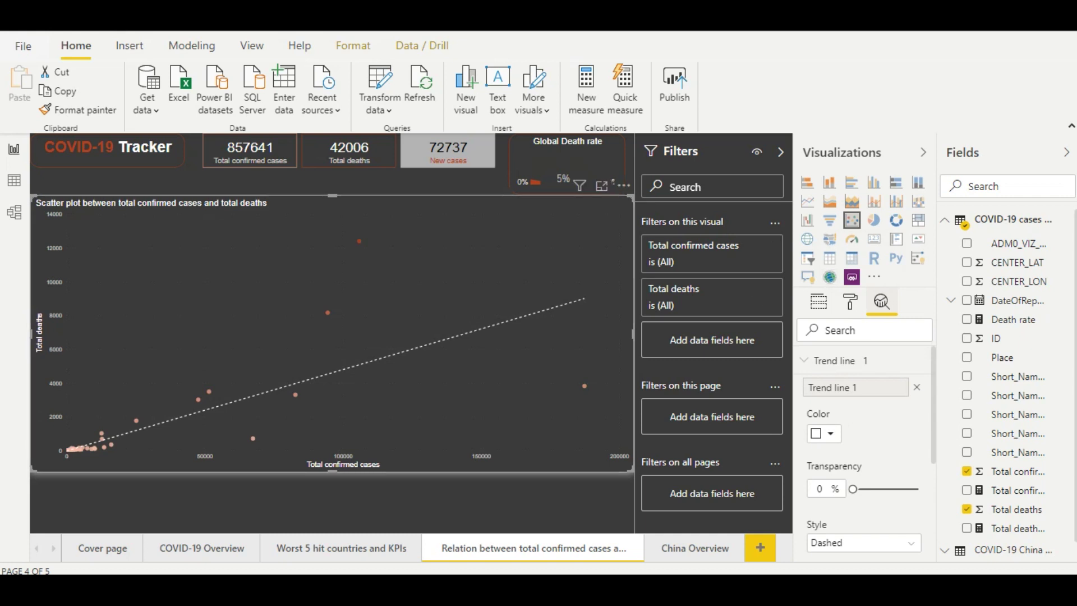
Review the Global Death rate gauge's value field and its data color settings, leaving them as they are.
left_click(567, 163)
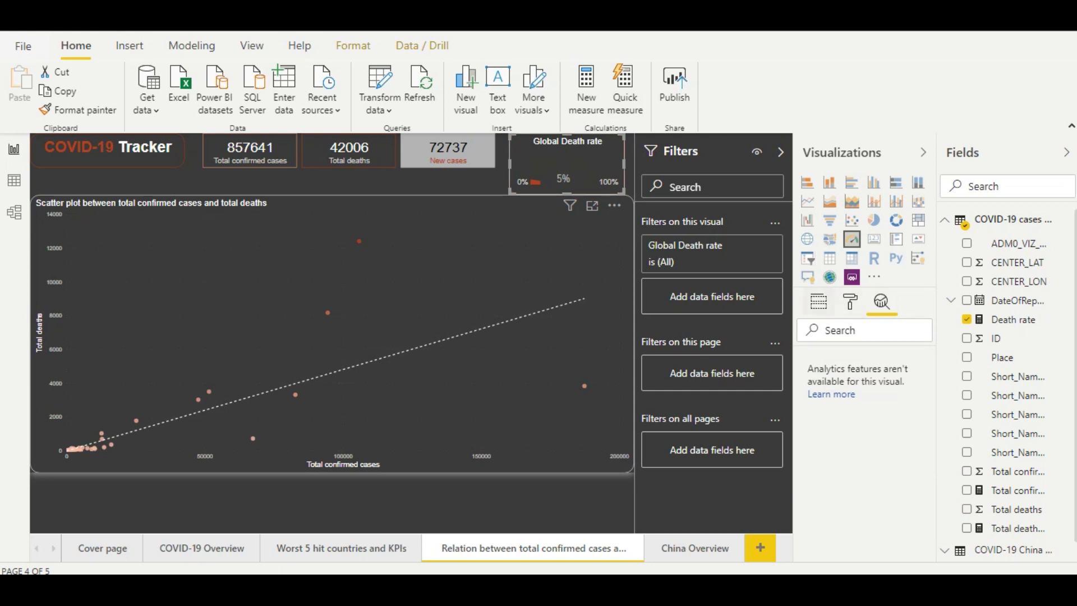
left_click(818, 301)
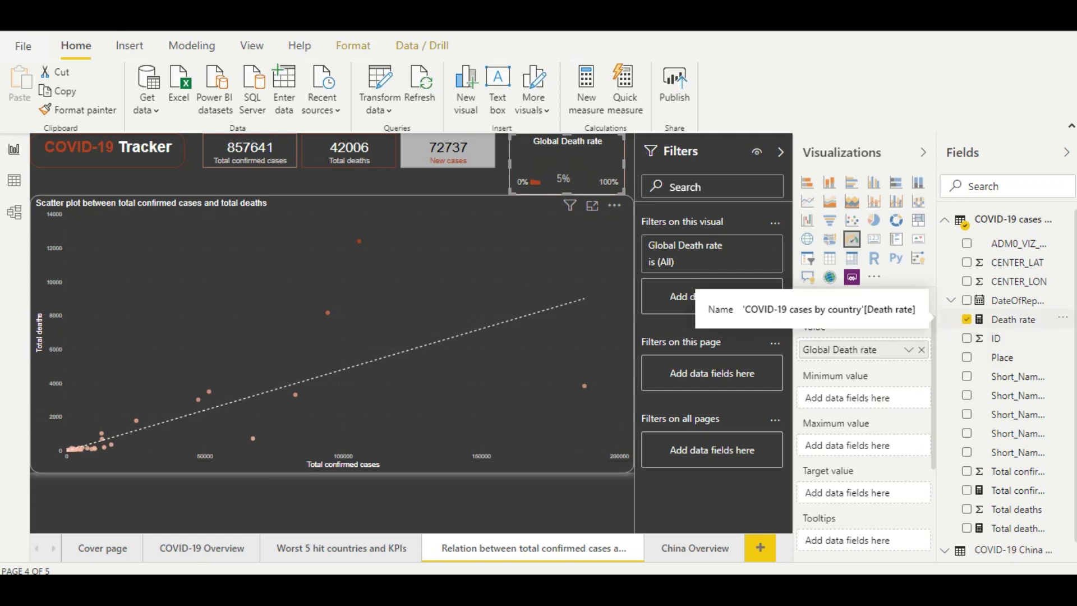
left_click_drag(1013, 319, 874, 352)
scroll(864, 437, "down", 1)
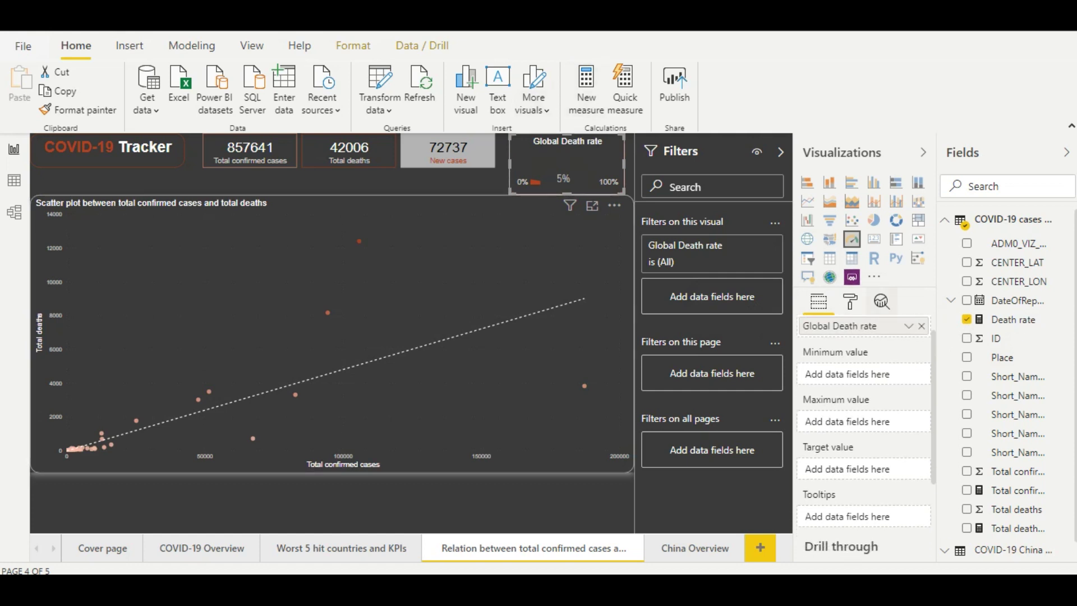
left_click(851, 302)
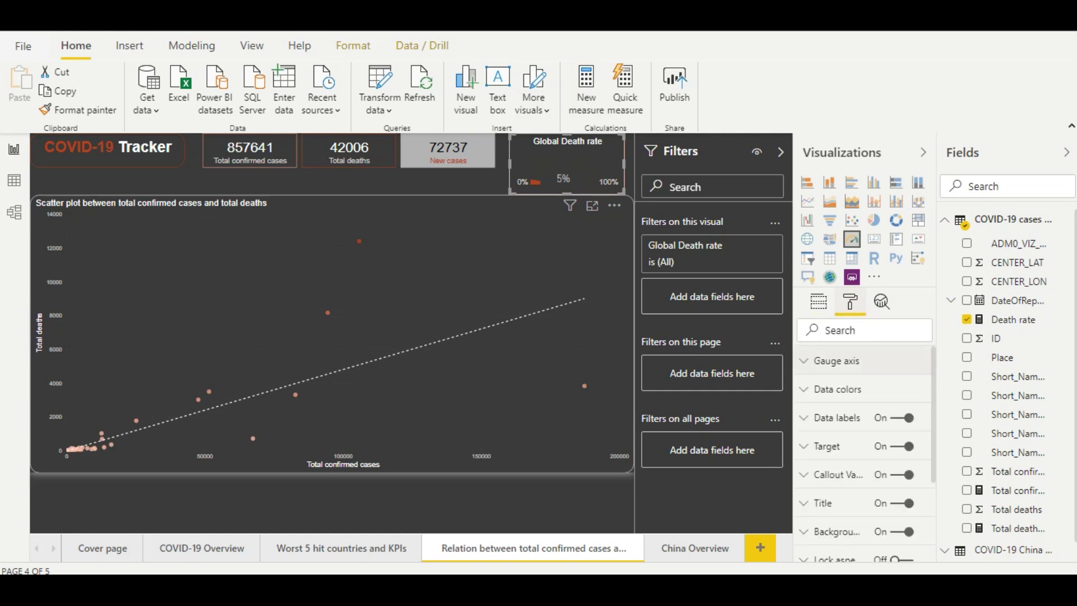
left_click(837, 388)
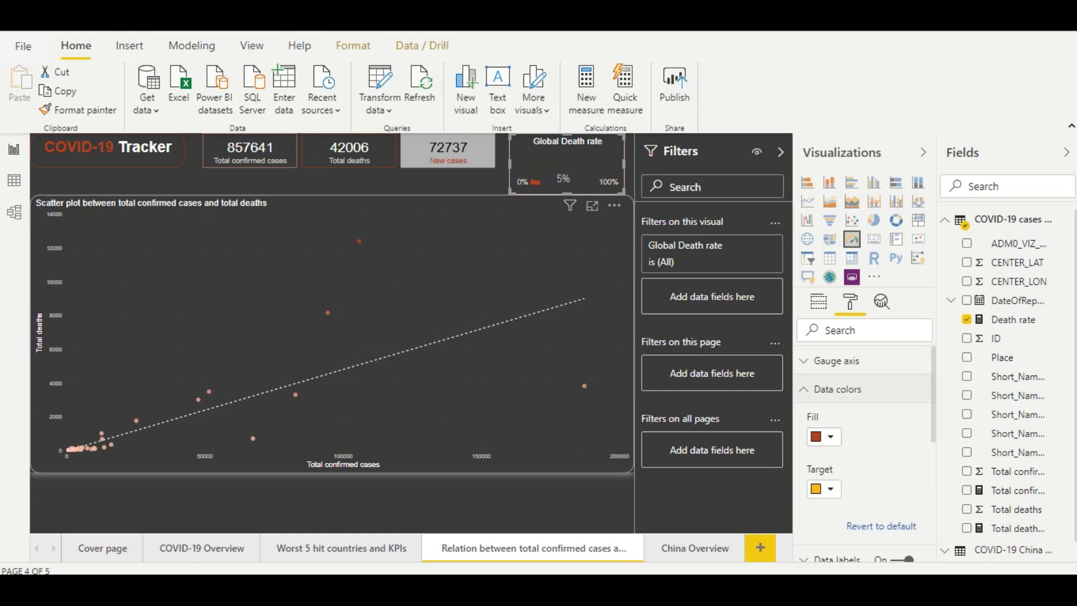
left_click(837, 389)
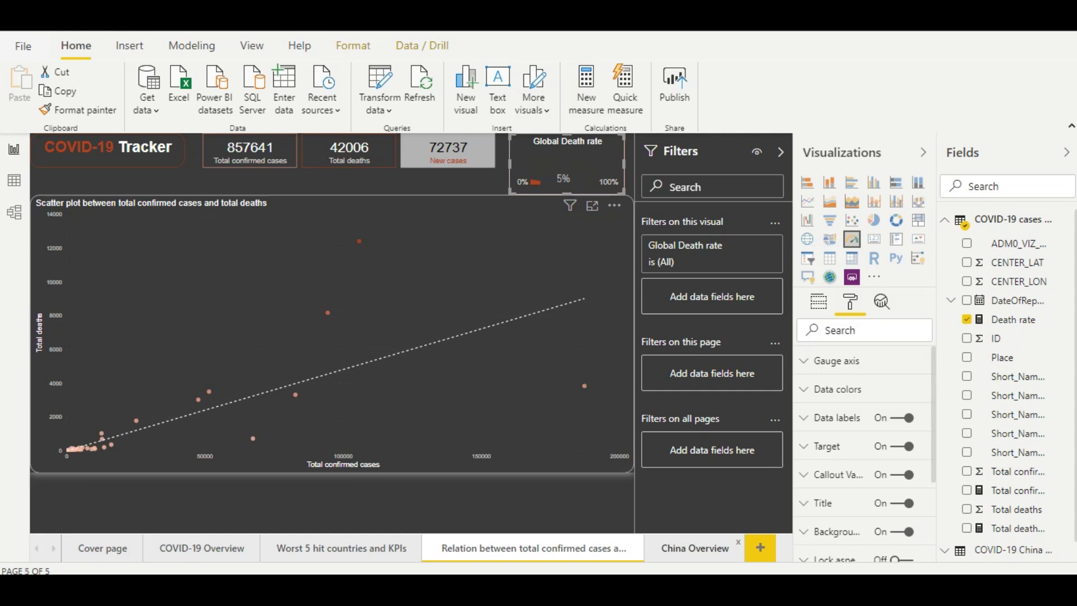
Compare the China Overview page with the COVID-19 Overview page.
left_click(694, 548)
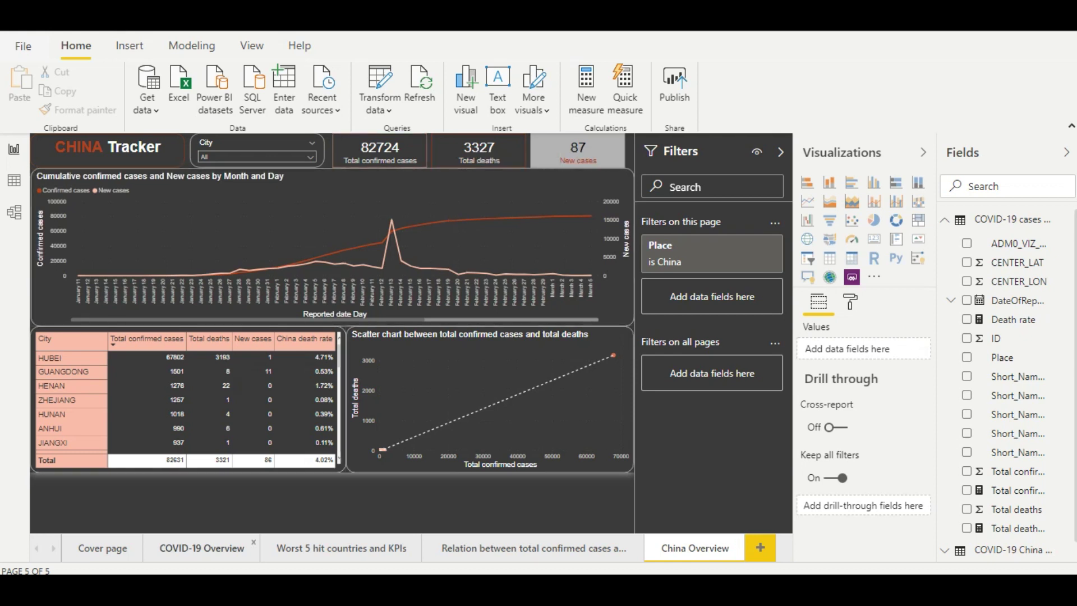
left_click(202, 548)
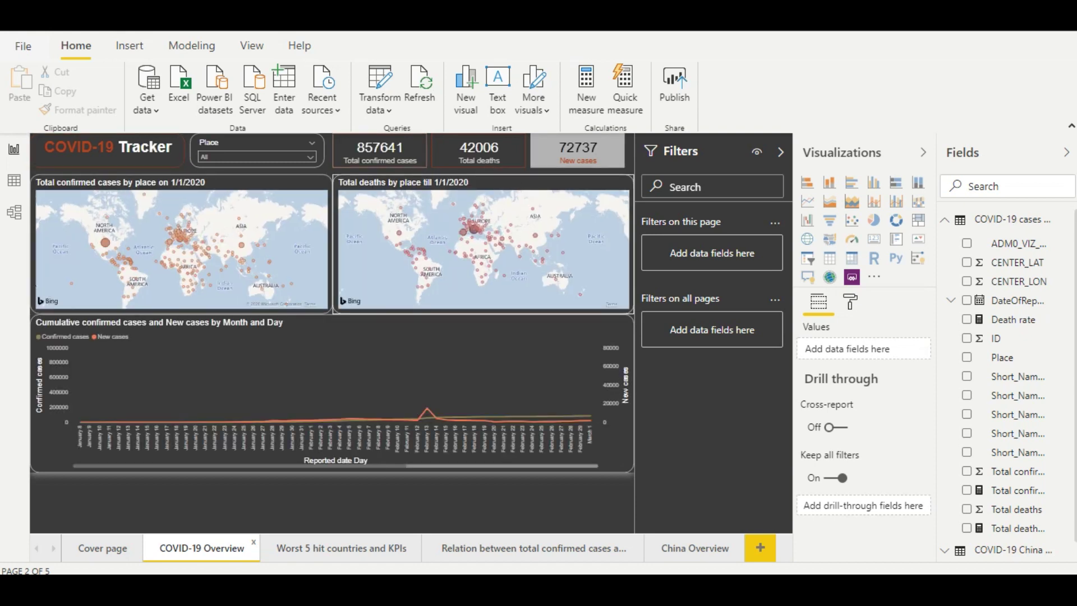
left_click(695, 548)
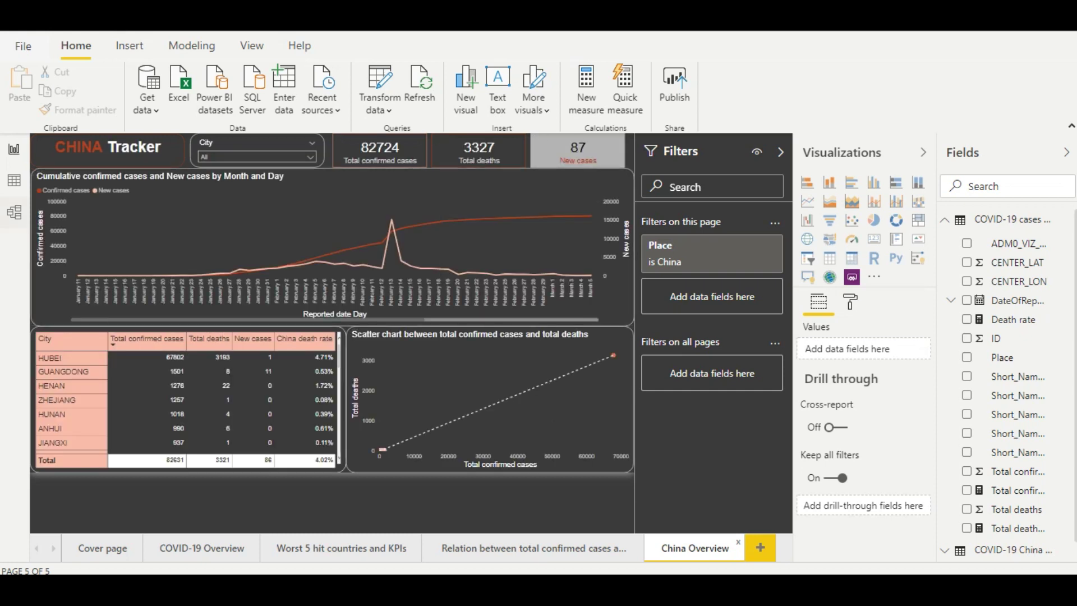
View the relationships between the tables in the model, and examine the China Overview page's Place filter and cumulative cases line chart.
left_click(14, 212)
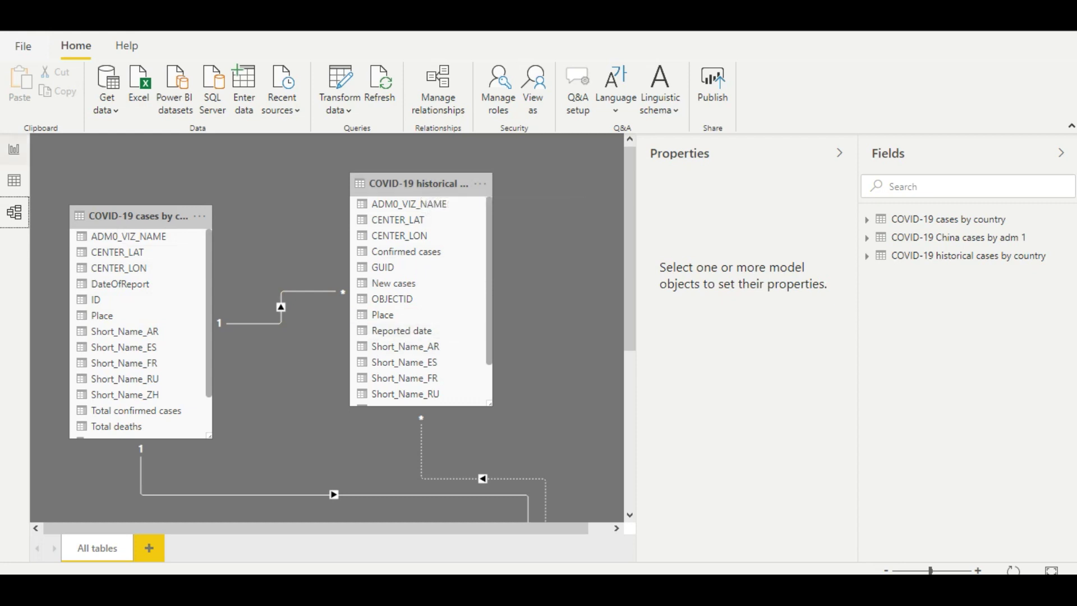
left_click(14, 149)
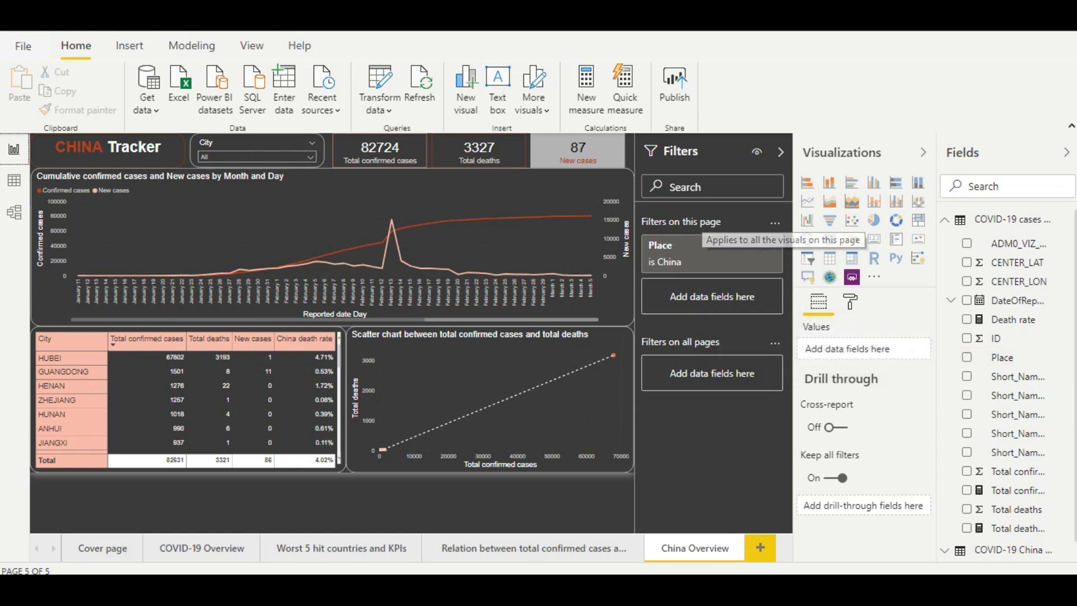
left_click_drag(673, 262, 689, 295)
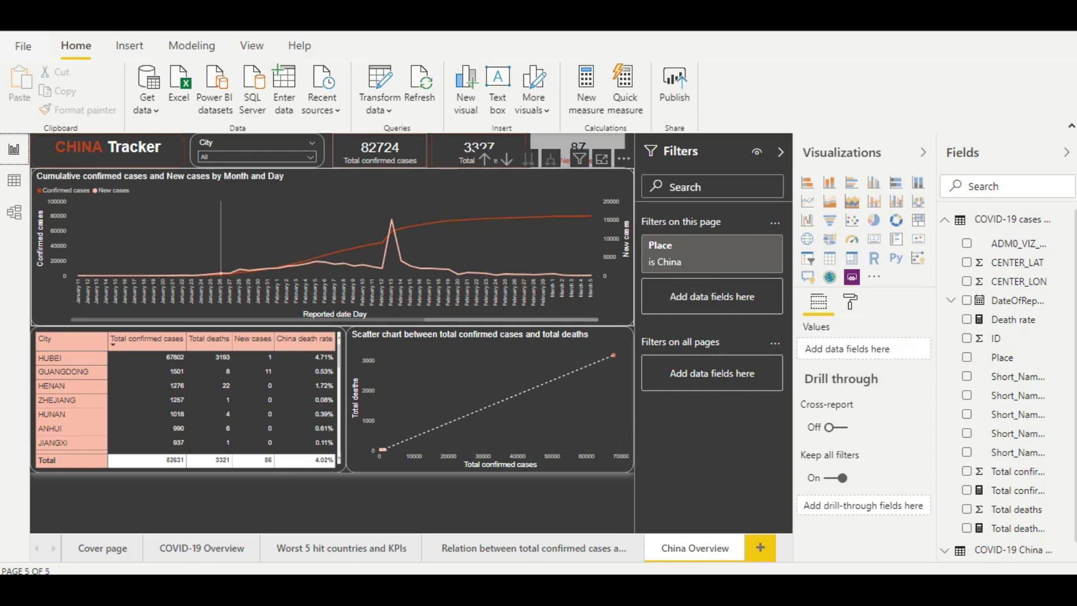
mouse_move(591, 257)
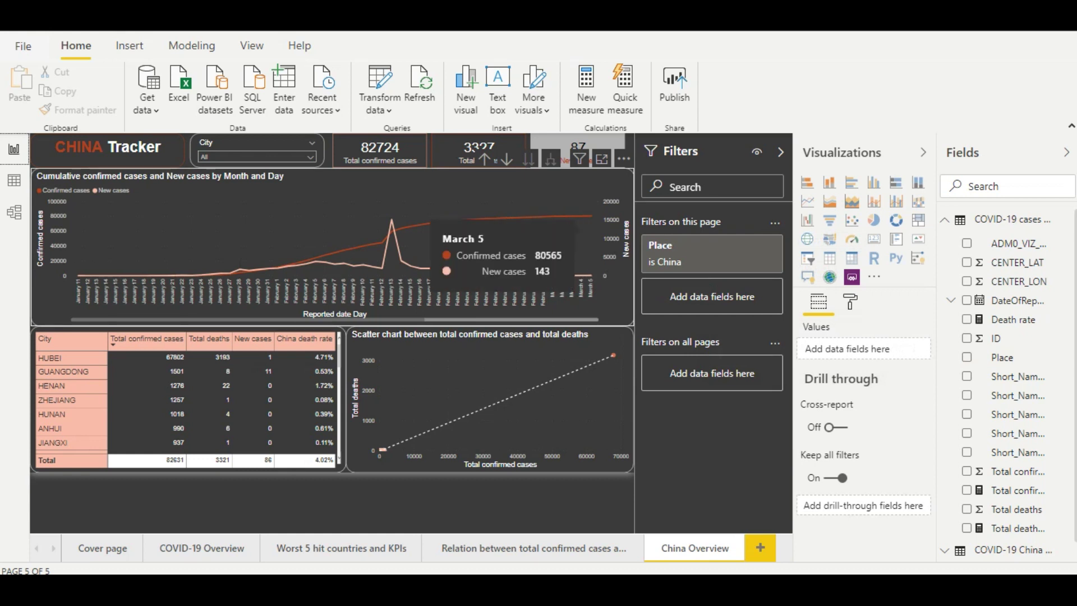